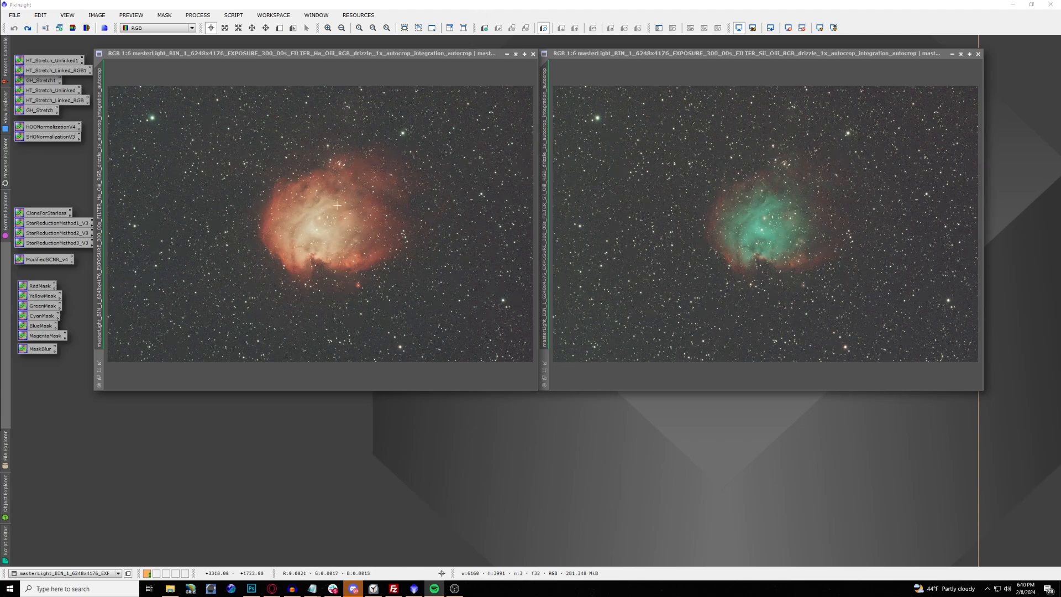
# Step: Examine the nebula detail in the Ha-Oiii and Sii-Oiii master images up close
pyautogui.scroll(3, 333, 208)
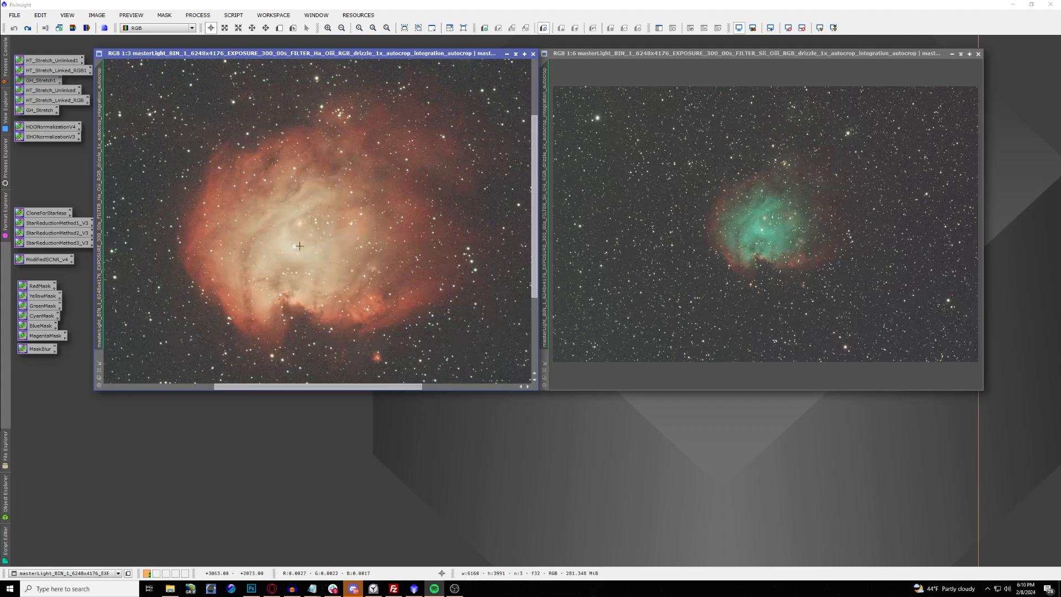
pyautogui.scroll(-3, 300, 246)
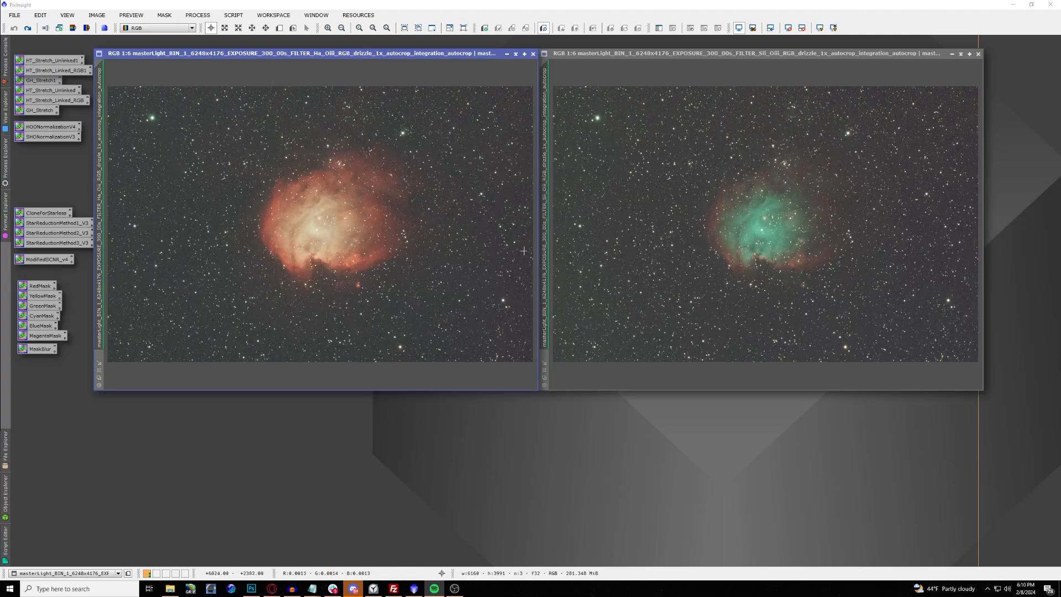
pyautogui.scroll(3, 742, 232)
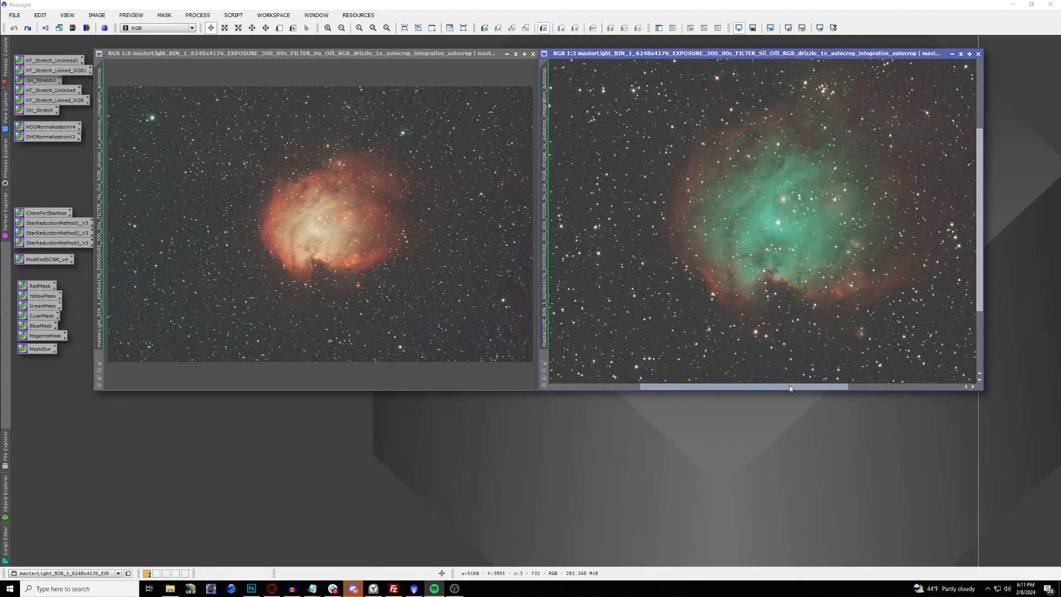
pyautogui.moveTo(790, 388); pyautogui.dragTo(812, 388)
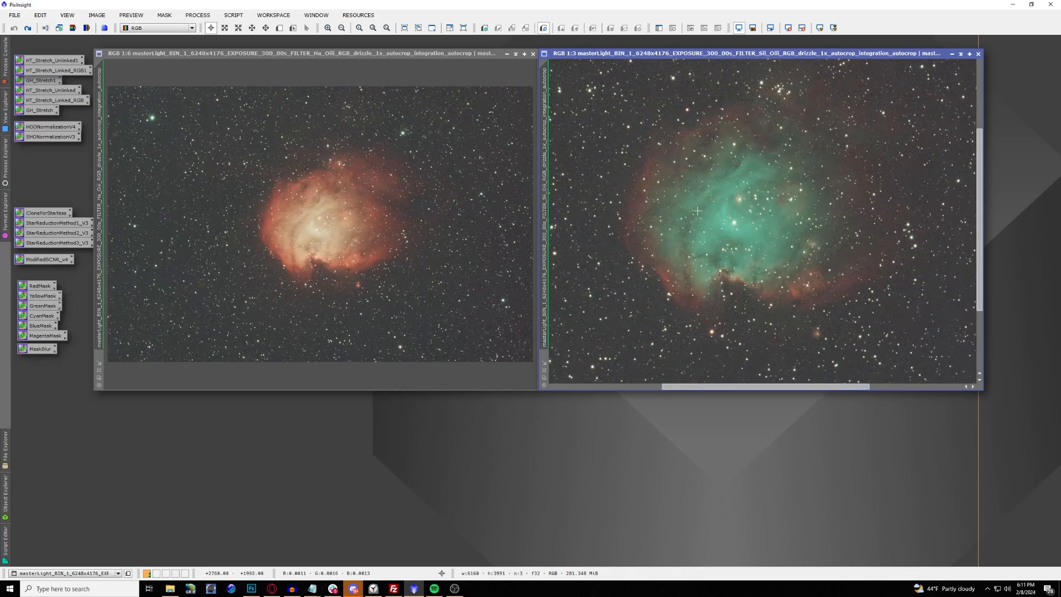
pyautogui.scroll(-3, 709, 229)
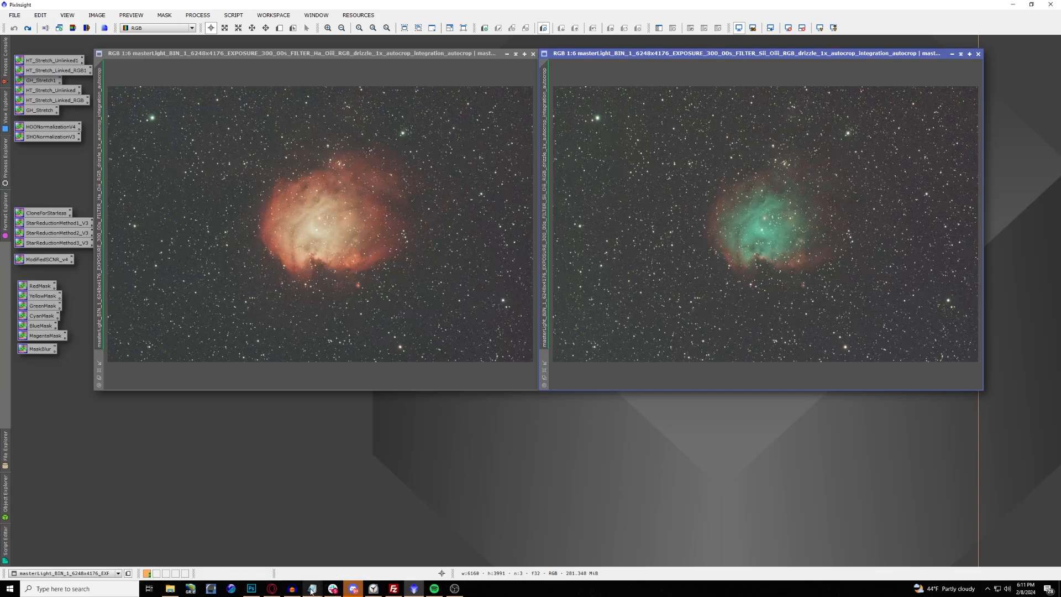
pyautogui.moveTo(312, 592)
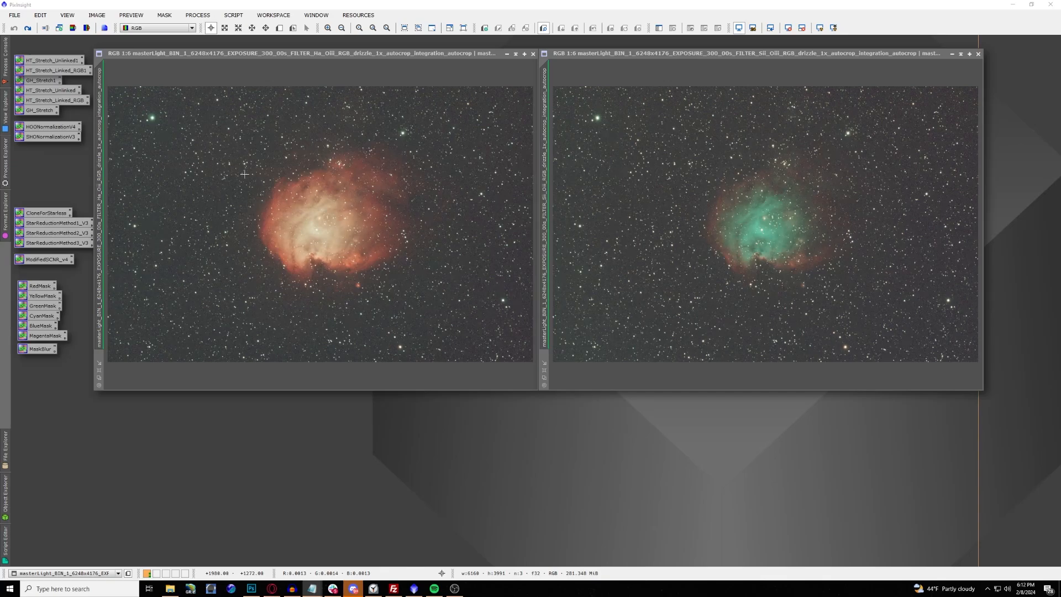
# Step: Redo the AutomaticBackgroundExtractor step on both the Ha-Oiii and Sii-Oiii master images, comparing the Ha-Oiii image before and after
pyautogui.click(134, 54)
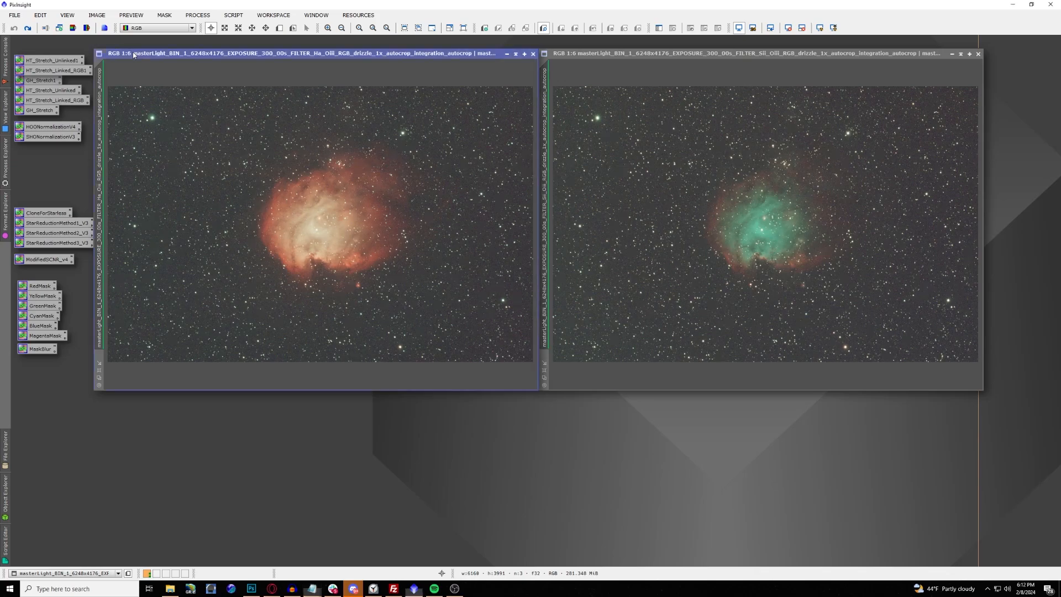
pyautogui.click(28, 29)
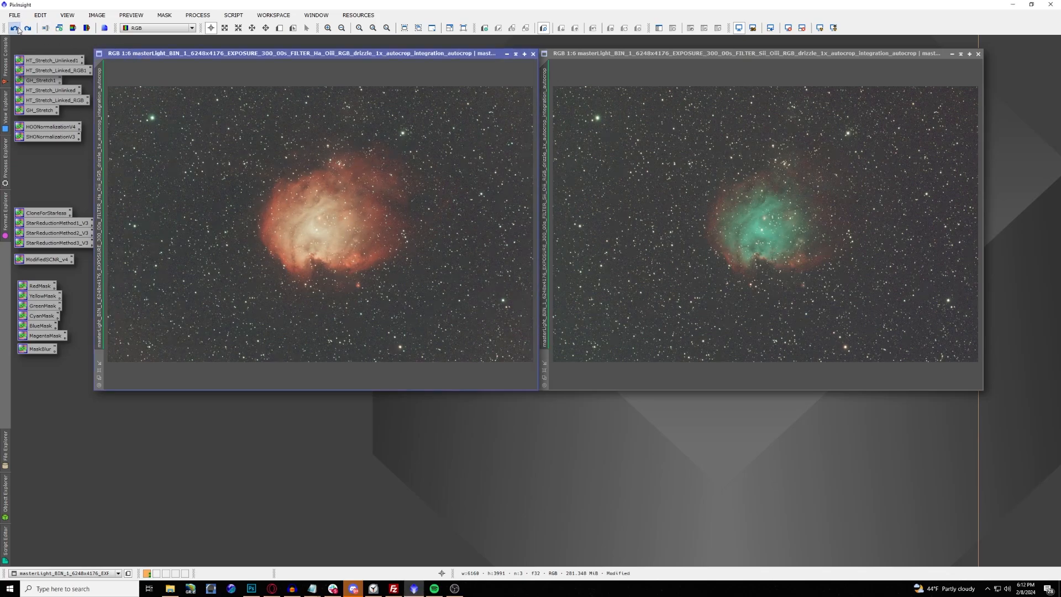
pyautogui.click(16, 29)
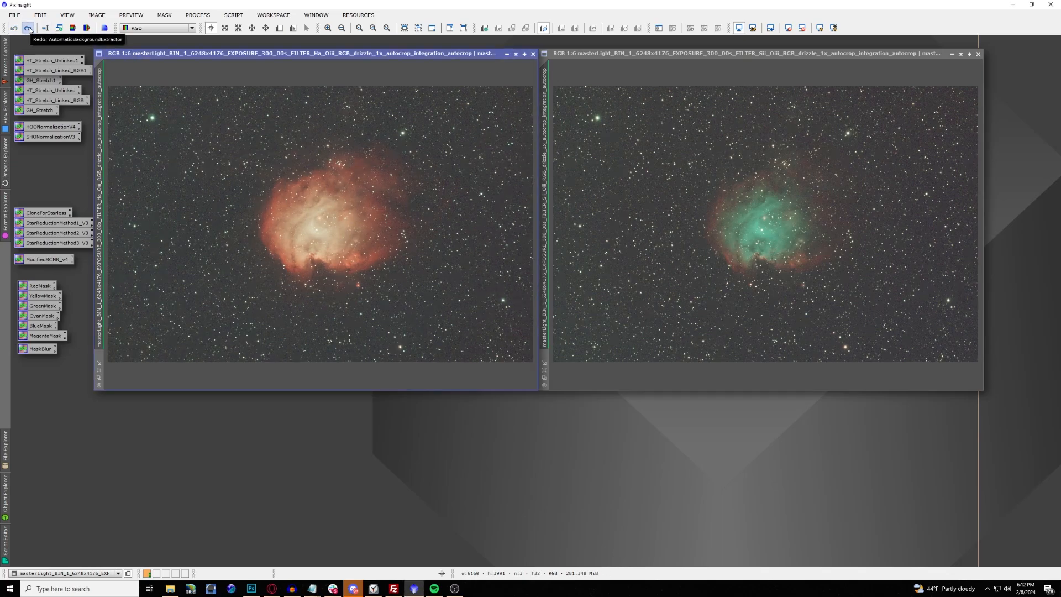
pyautogui.click(28, 29)
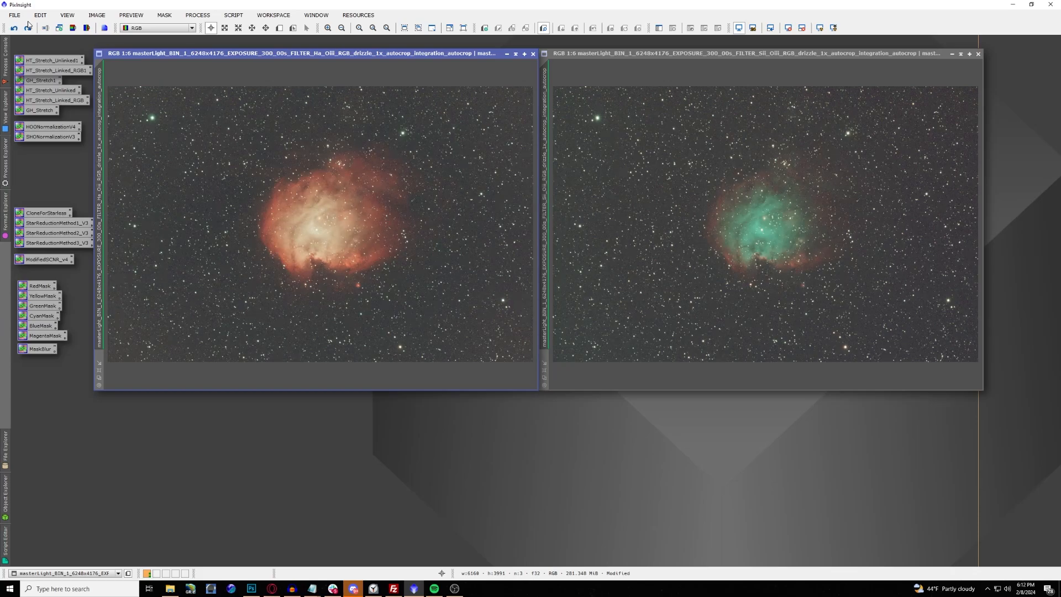
pyautogui.click(618, 51)
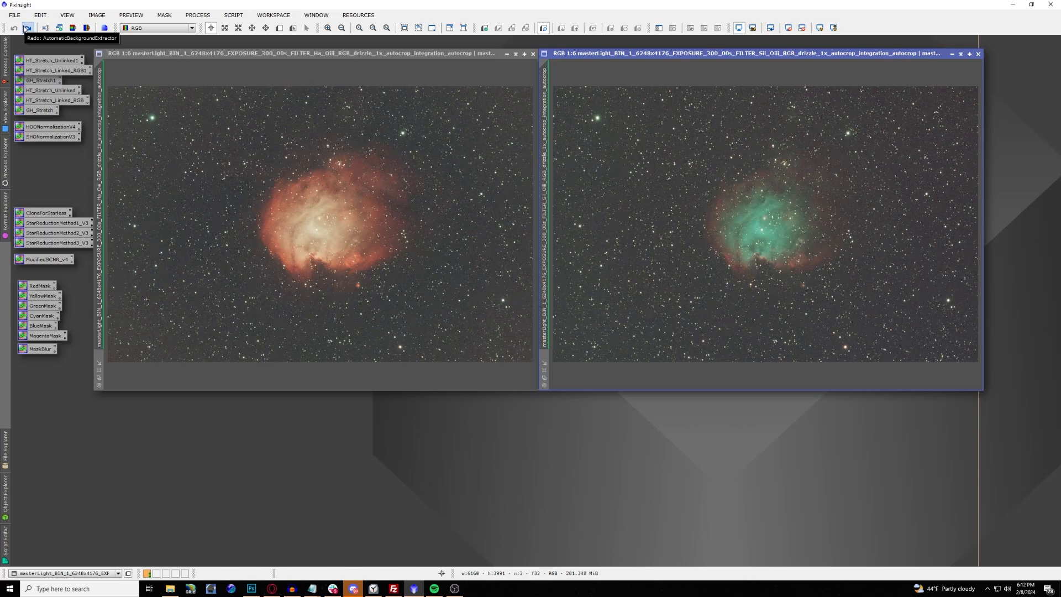
pyautogui.click(26, 28)
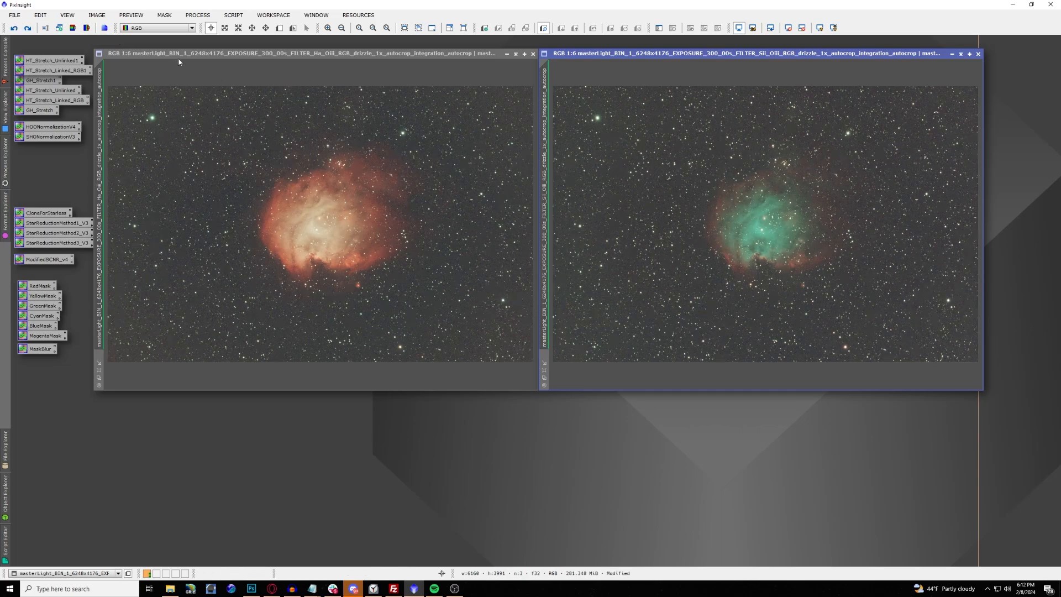
# Step: Redo the next history step on both master images and set their identifiers to HaOiii and SiiOiii
pyautogui.click(178, 57)
pyautogui.click(29, 26)
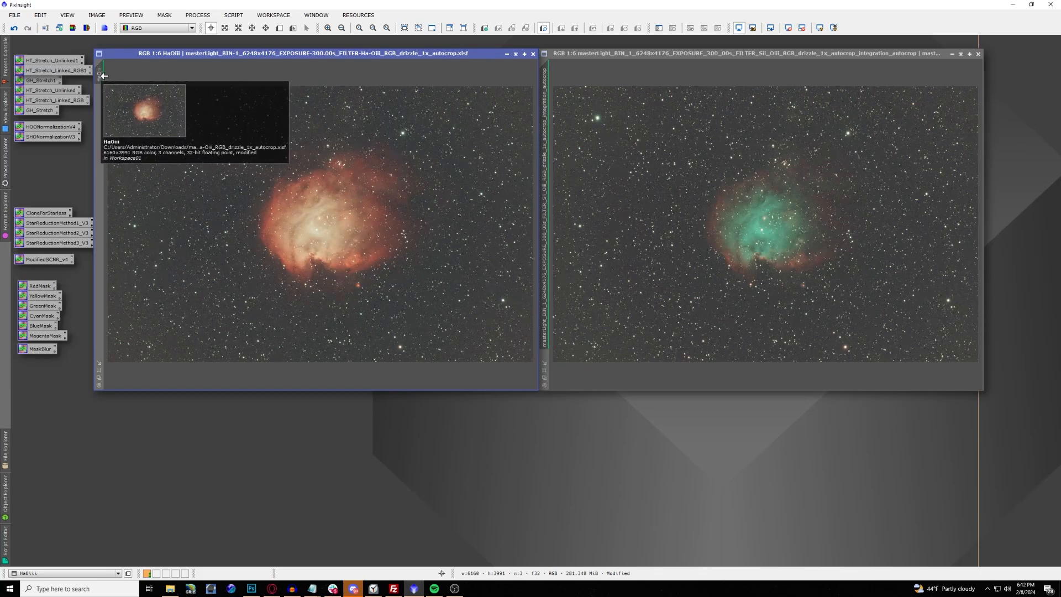
pyautogui.click(608, 54)
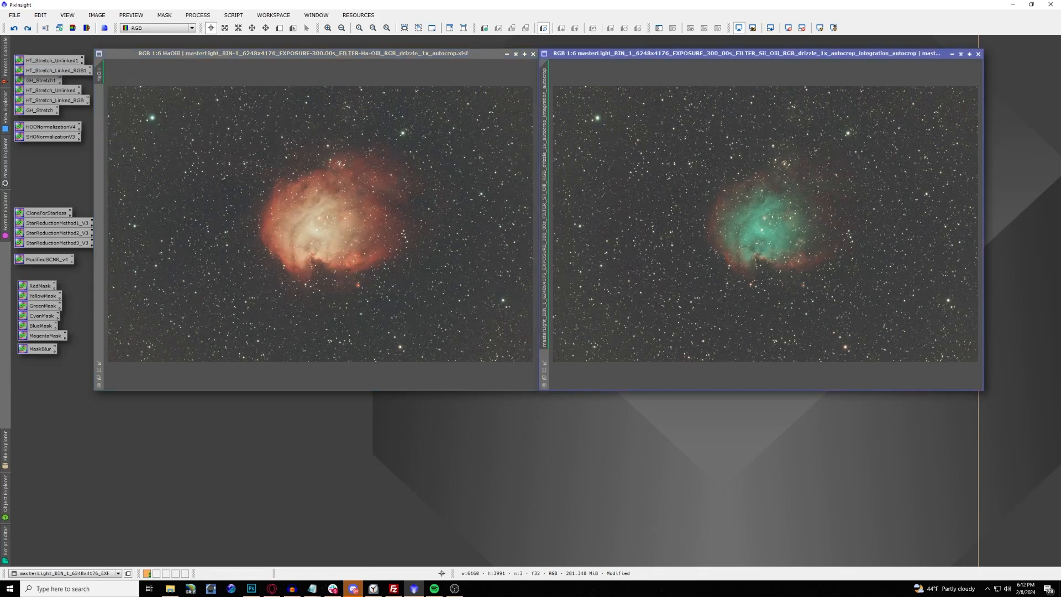
pyautogui.click(28, 28)
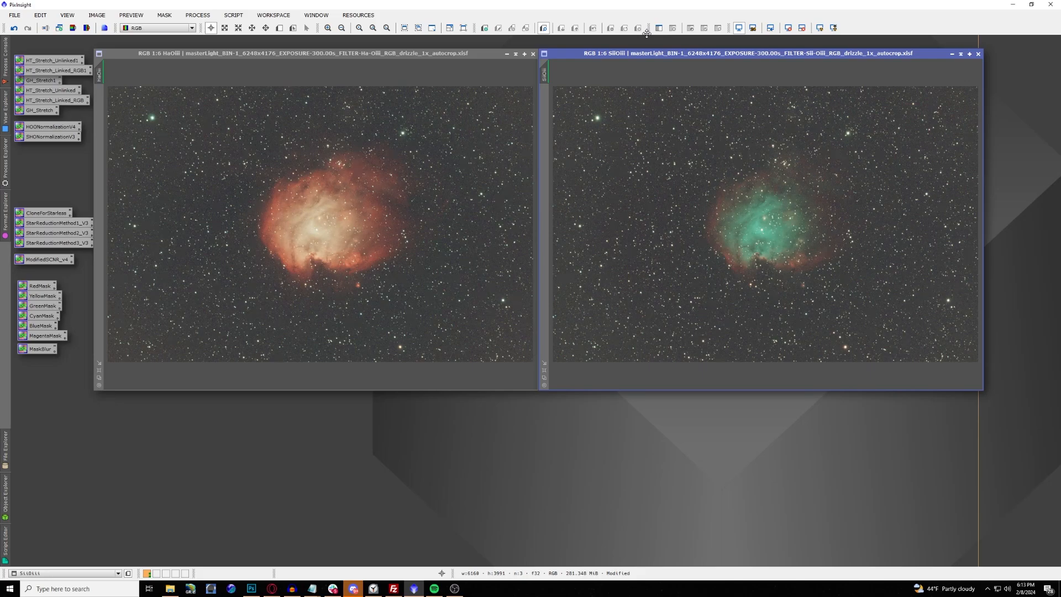
# Step: Register the SiiOiii image with StarAlignment, using the HaOiii view as the reference image
pyautogui.click(198, 16)
pyautogui.moveTo(210, 30)
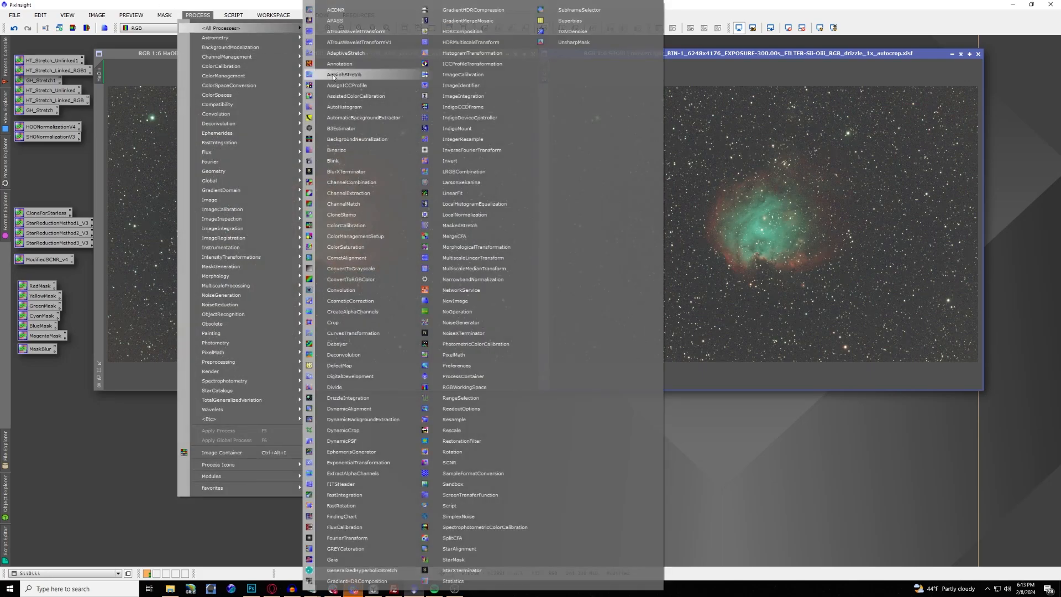
pyautogui.click(458, 549)
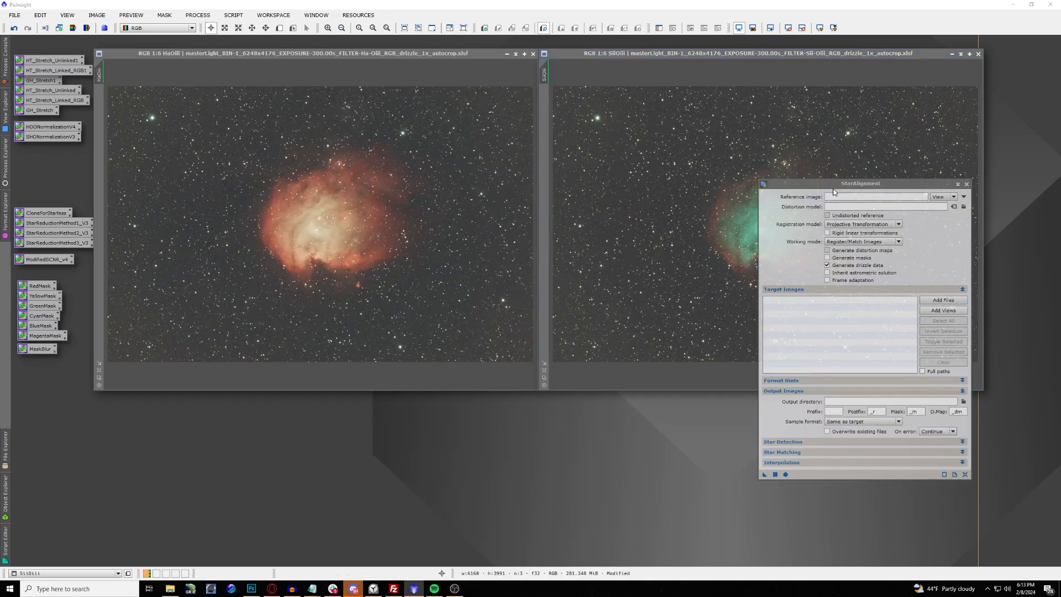
pyautogui.moveTo(831, 190); pyautogui.dragTo(695, 160)
pyautogui.click(700, 162)
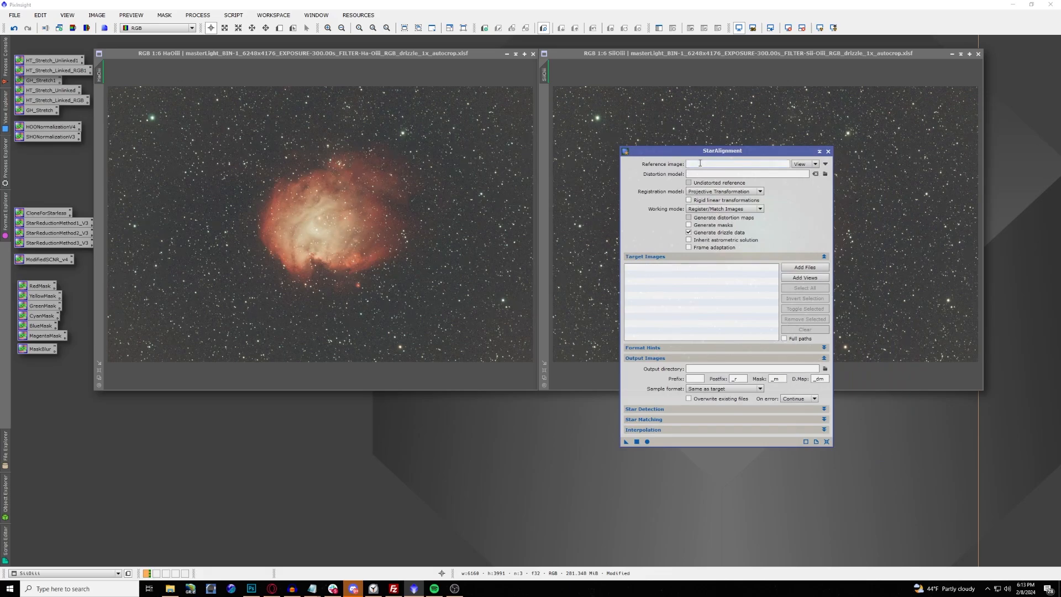
pyautogui.write('HaOiii')
pyautogui.moveTo(626, 444); pyautogui.dragTo(594, 338)
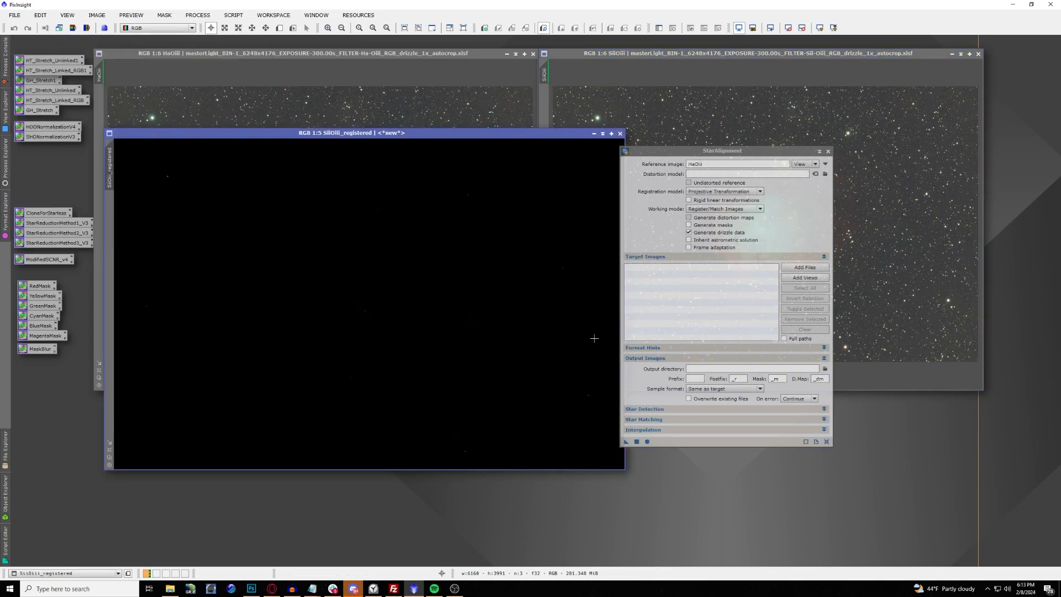
# Step: Close the original SiiOiii image and apply an automatic screen stretch to SiiOiii_registered
pyautogui.click(978, 54)
pyautogui.click(545, 316)
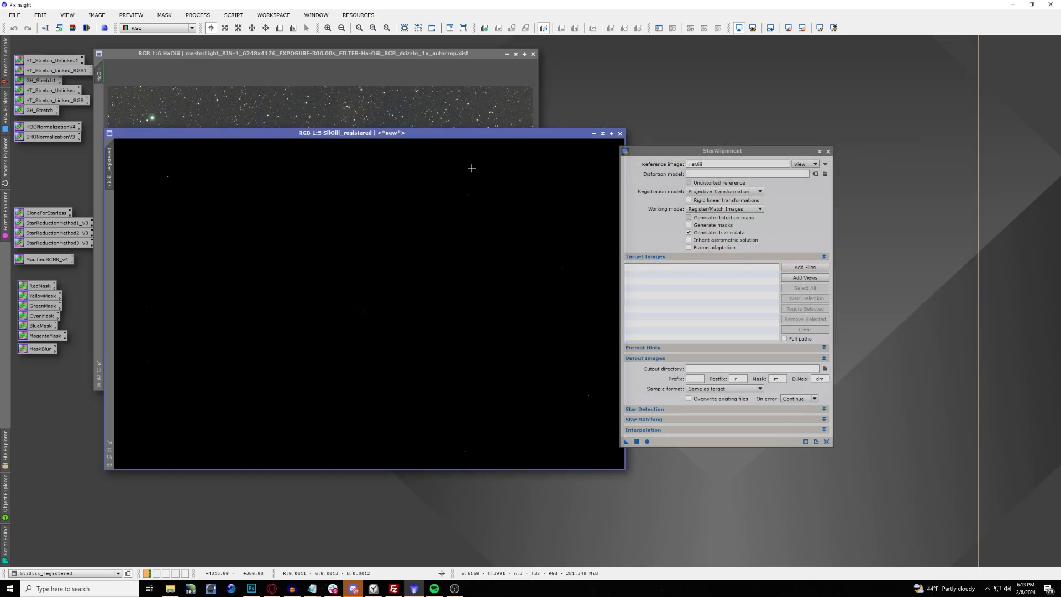
pyautogui.click(820, 28)
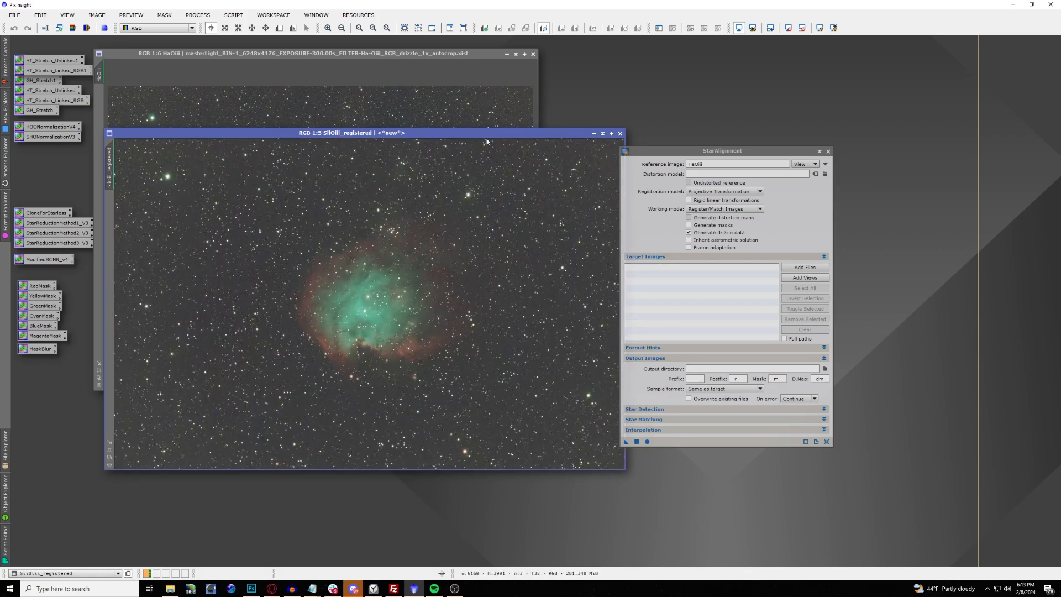
# Step: Shrink the SiiOiii_registered window to match HaOiii, place it beside that image, and close StarAlignment
pyautogui.moveTo(492, 137); pyautogui.dragTo(488, 53)
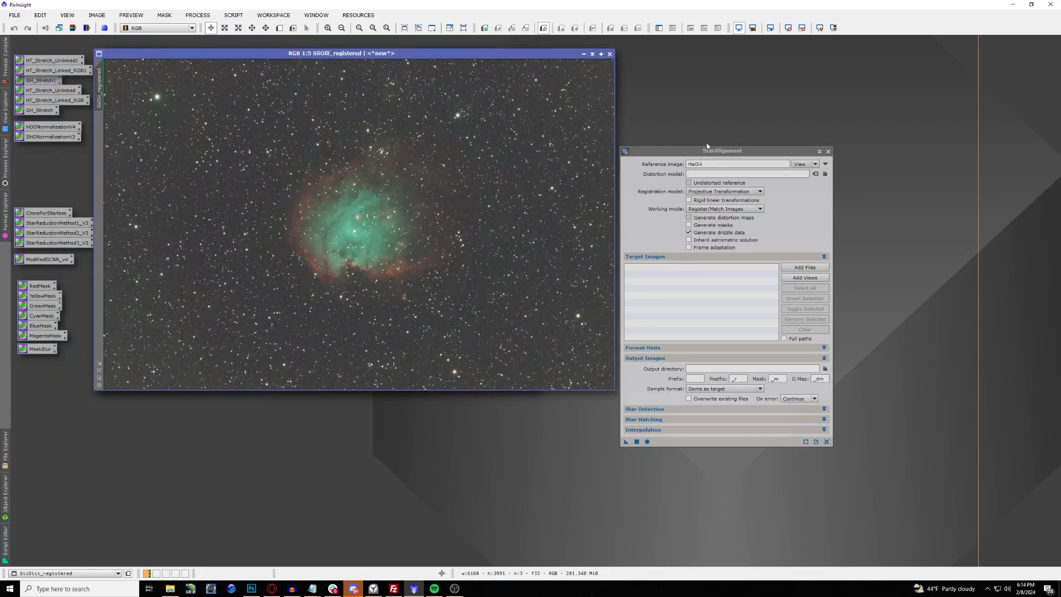
pyautogui.moveTo(616, 110); pyautogui.dragTo(538, 110)
pyautogui.scroll(-1, 452, 165)
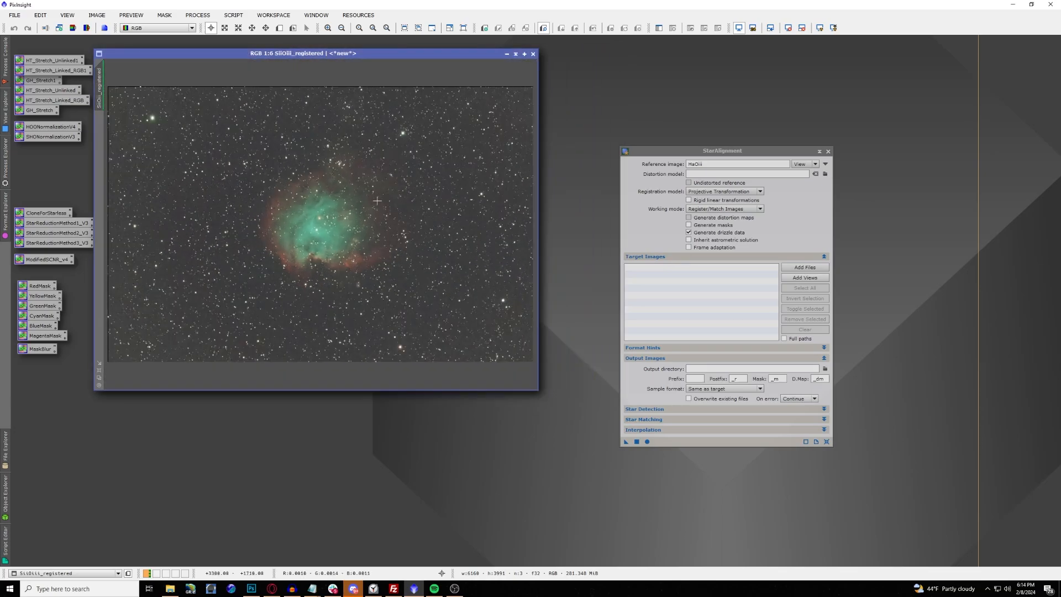
pyautogui.moveTo(366, 55); pyautogui.dragTo(813, 55)
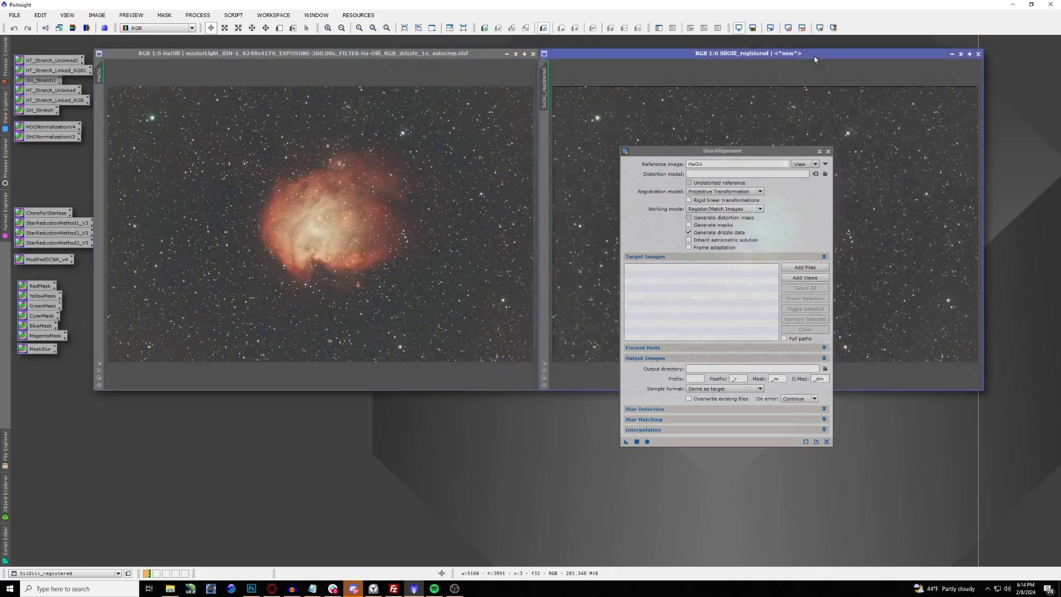
pyautogui.click(827, 152)
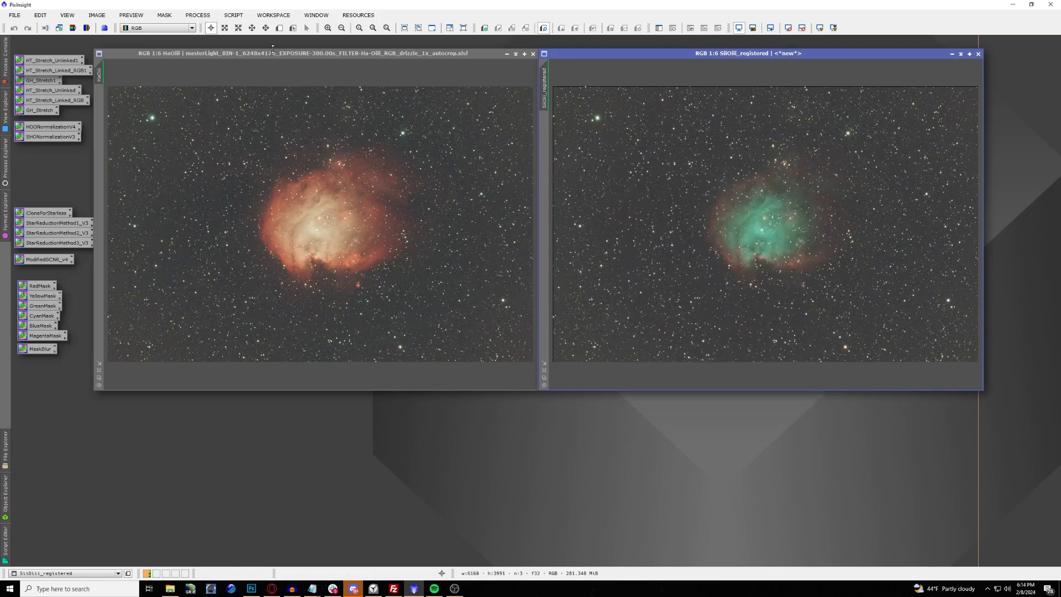
# Step: Split the HaOiii image into its RGB channels and auto-stretch the display of the extracted red channel
pyautogui.click(166, 58)
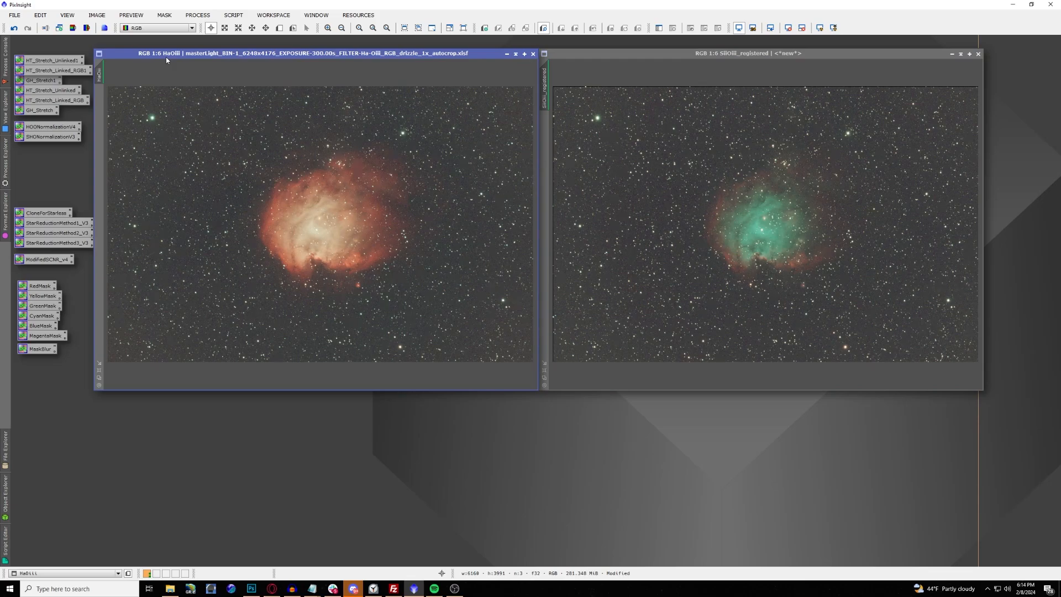
pyautogui.click(87, 28)
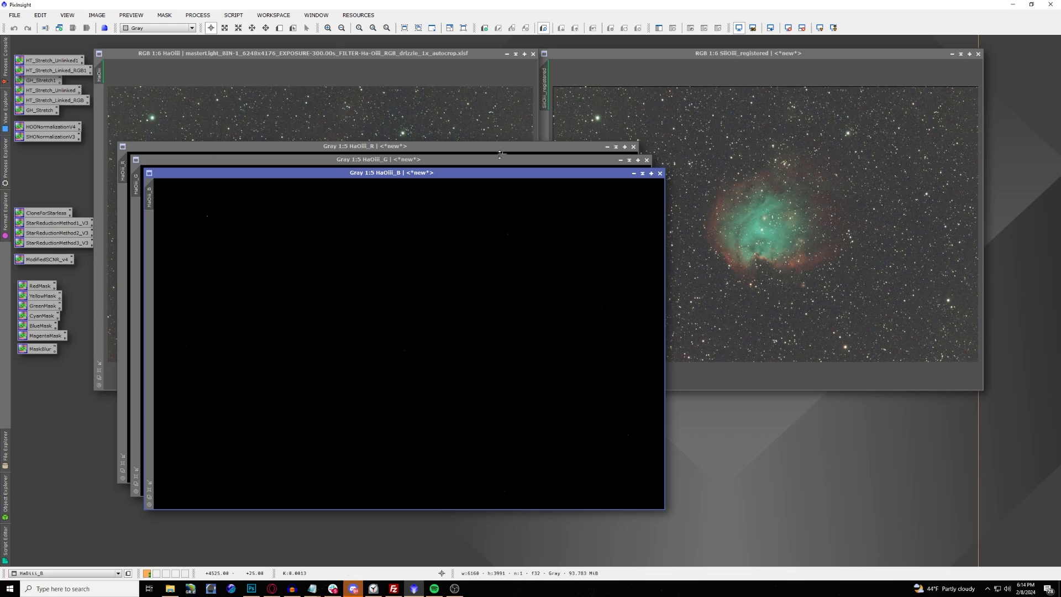
pyautogui.click(478, 151)
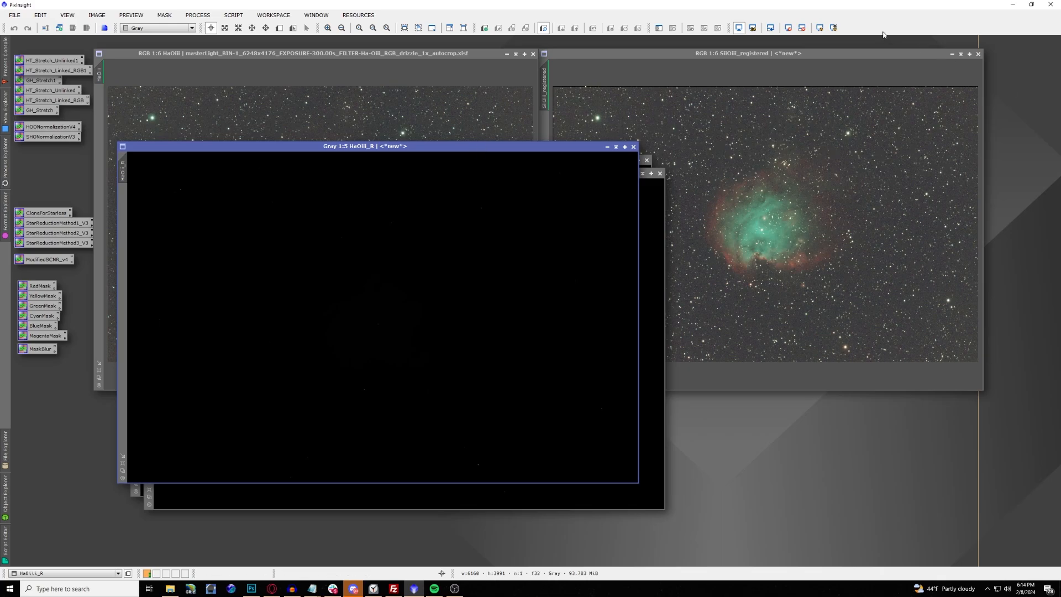
pyautogui.click(819, 28)
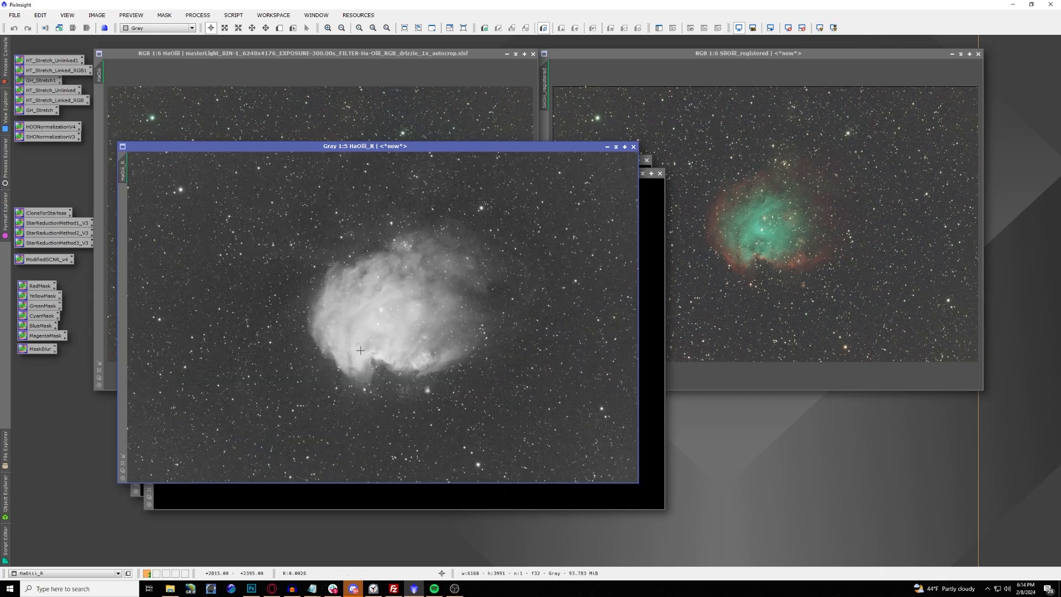
pyautogui.scroll(2, 402, 327)
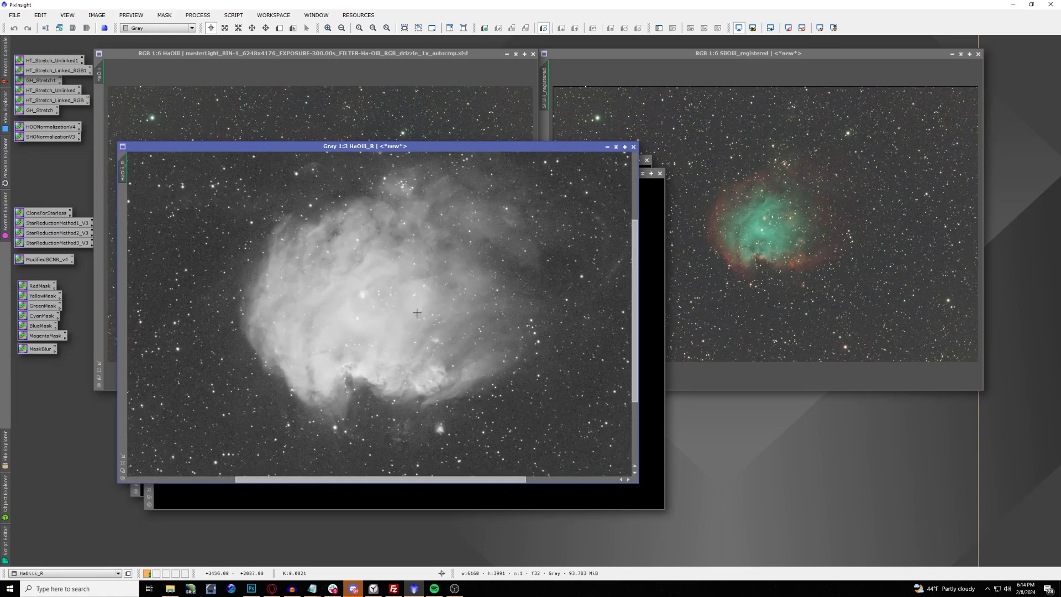
# Step: Rename the HaOiii_R image as Ha and park it as an icon below the process icons
pyautogui.doubleClick(122, 173)
pyautogui.write('Ha')
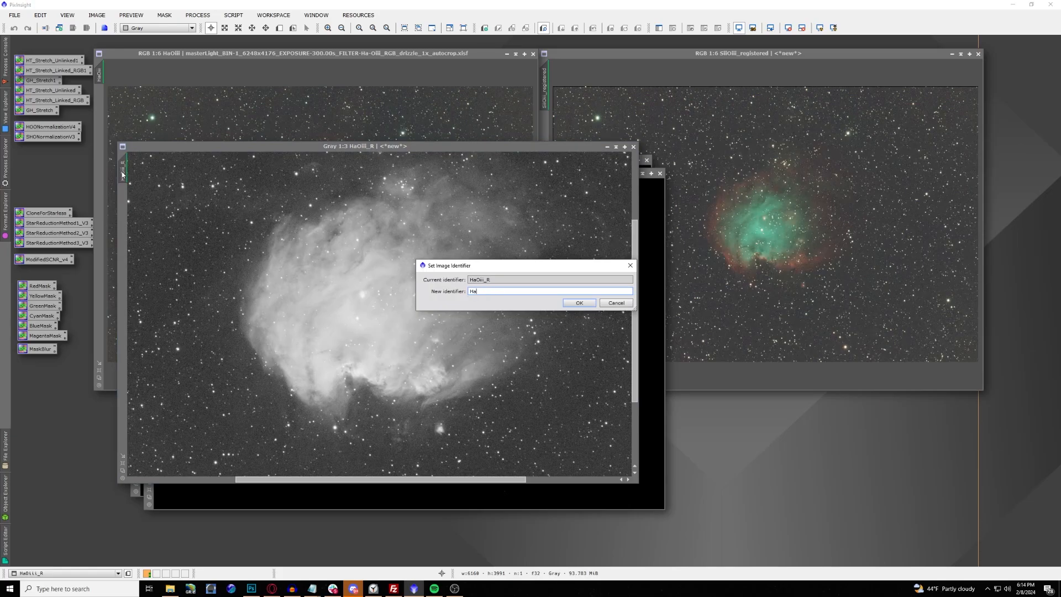
pyautogui.press('Return')
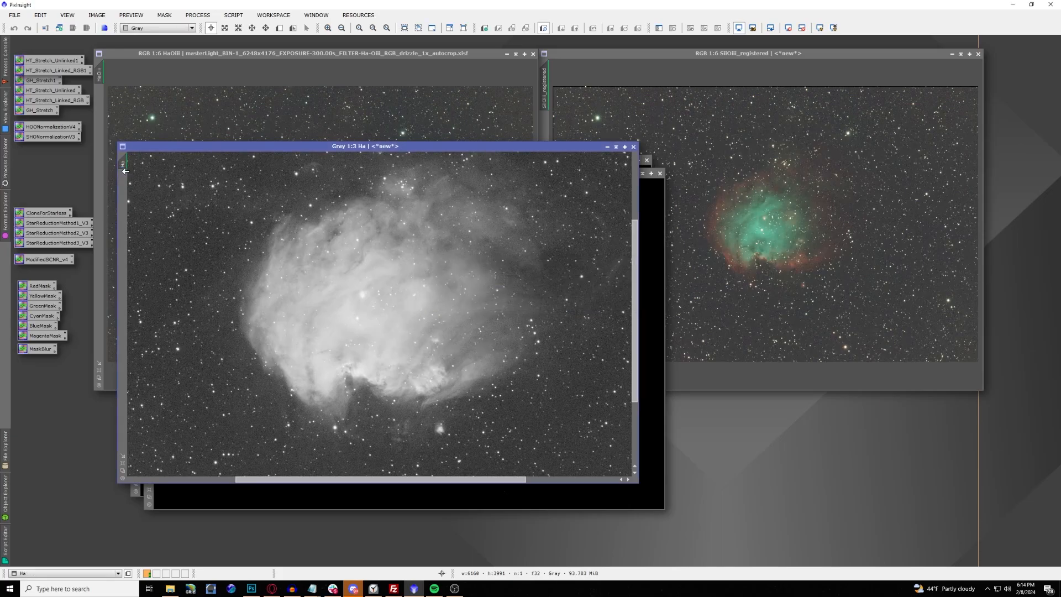
pyautogui.click(605, 147)
pyautogui.moveTo(393, 319); pyautogui.dragTo(25, 428)
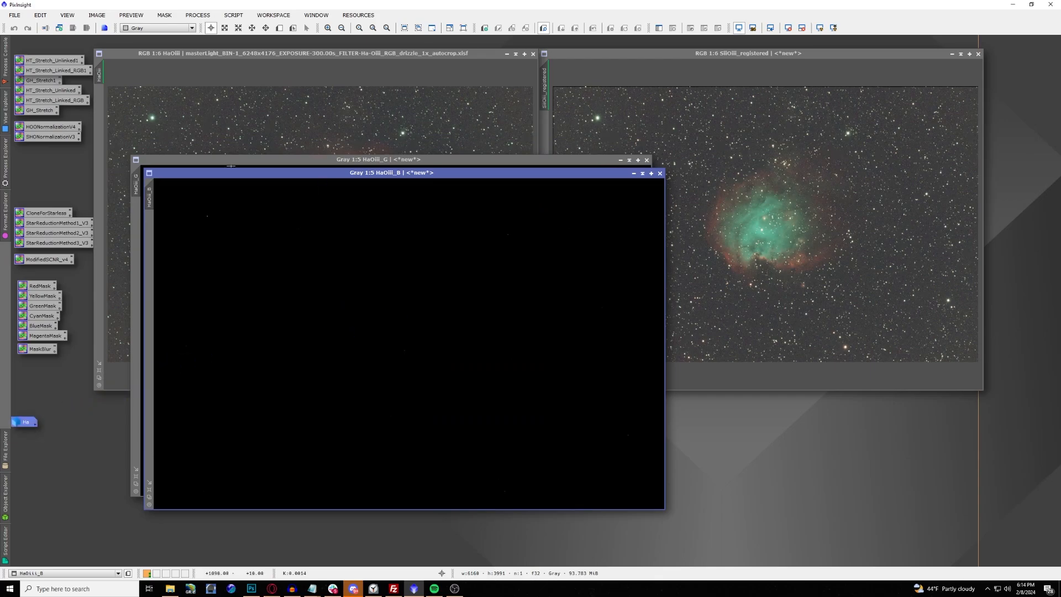
# Step: Auto-stretch the display of the extracted HaOiii_G and HaOiii_B channel images
pyautogui.click(164, 161)
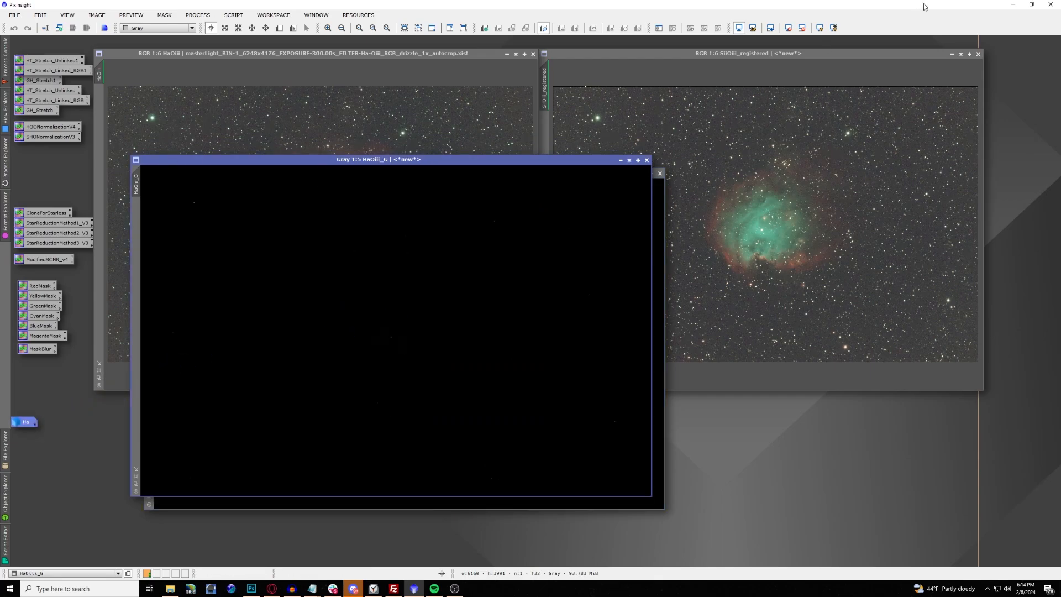
pyautogui.click(657, 205)
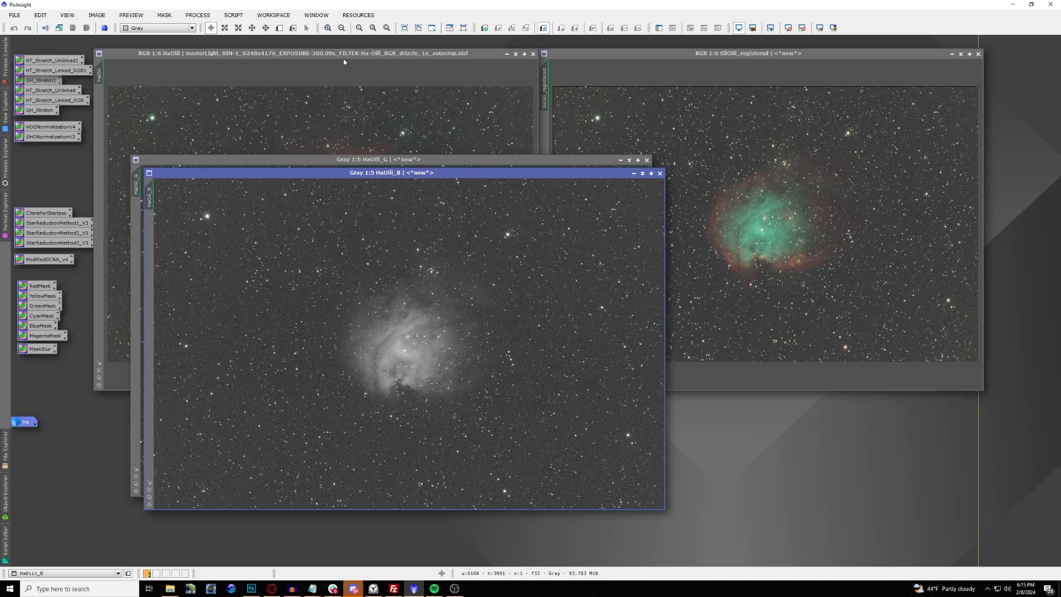
# Step: Open PixelMath and build the RGB/K expression HaOiii_B+HaOiii_G in the Expression Editor
pyautogui.click(197, 15)
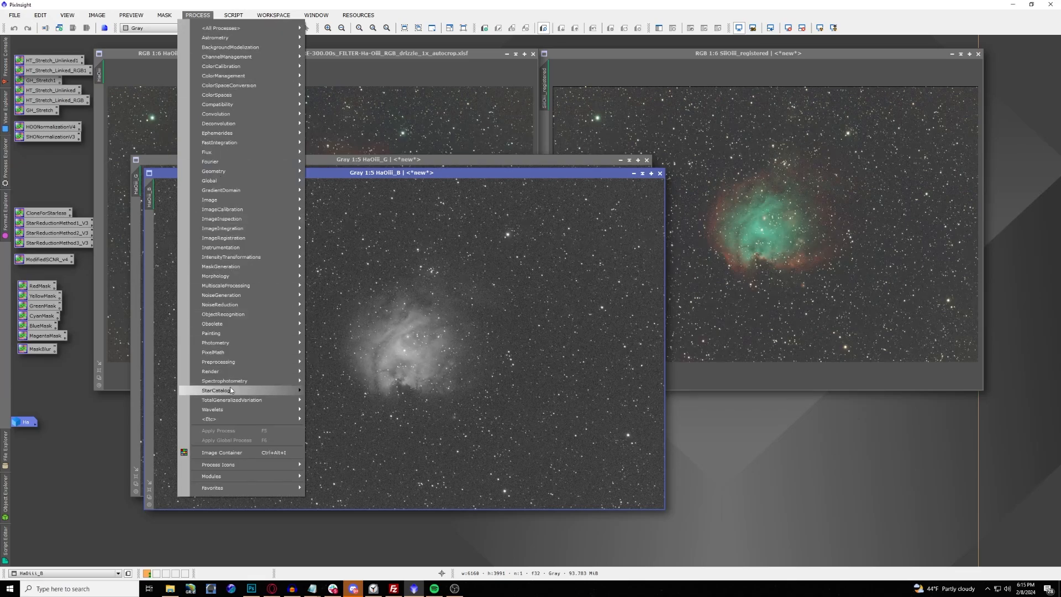
pyautogui.moveTo(237, 353)
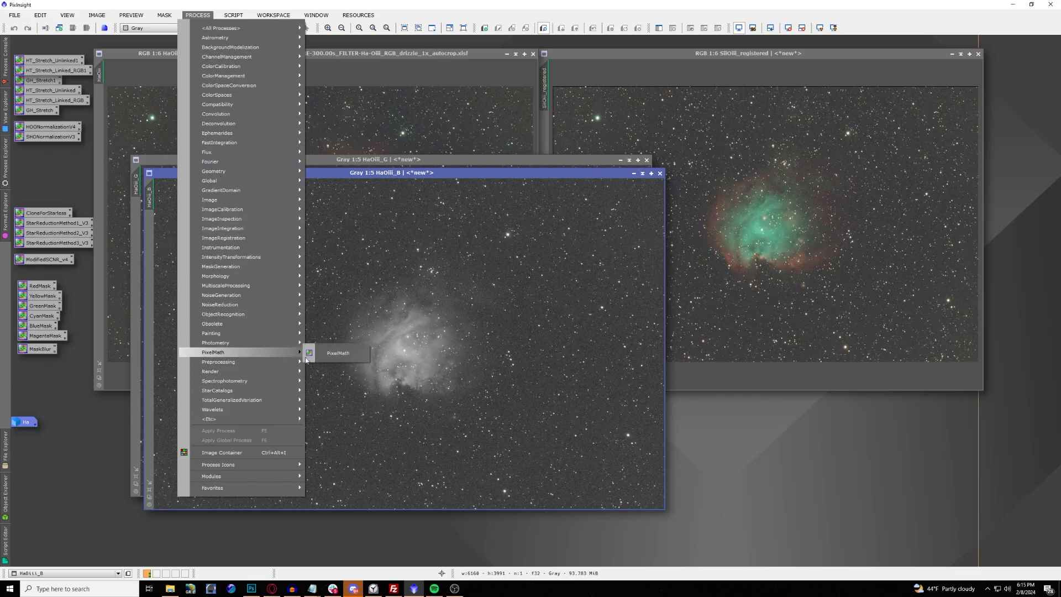
pyautogui.click(348, 353)
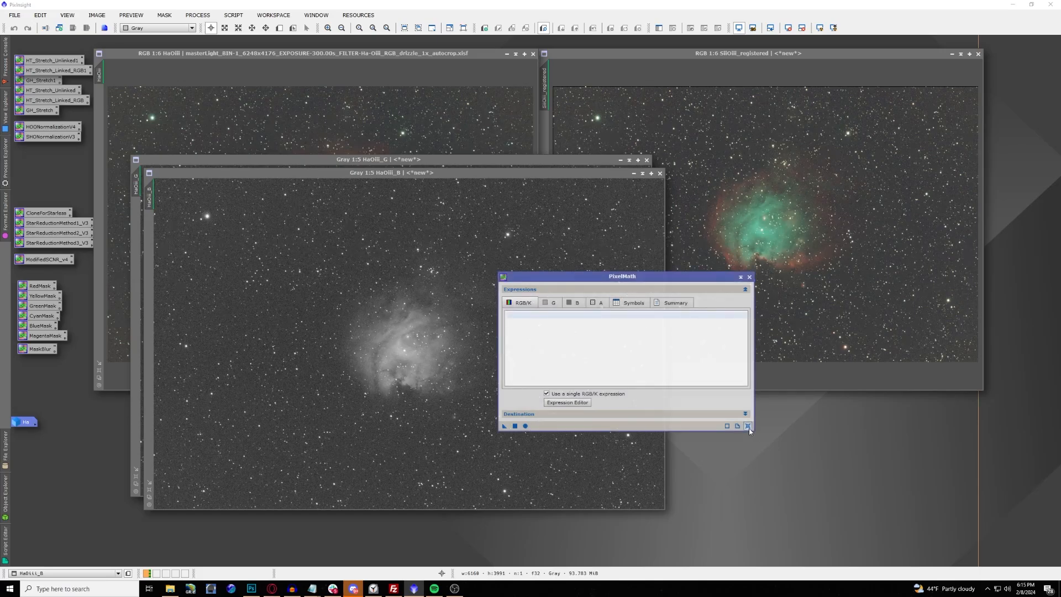
pyautogui.click(567, 402)
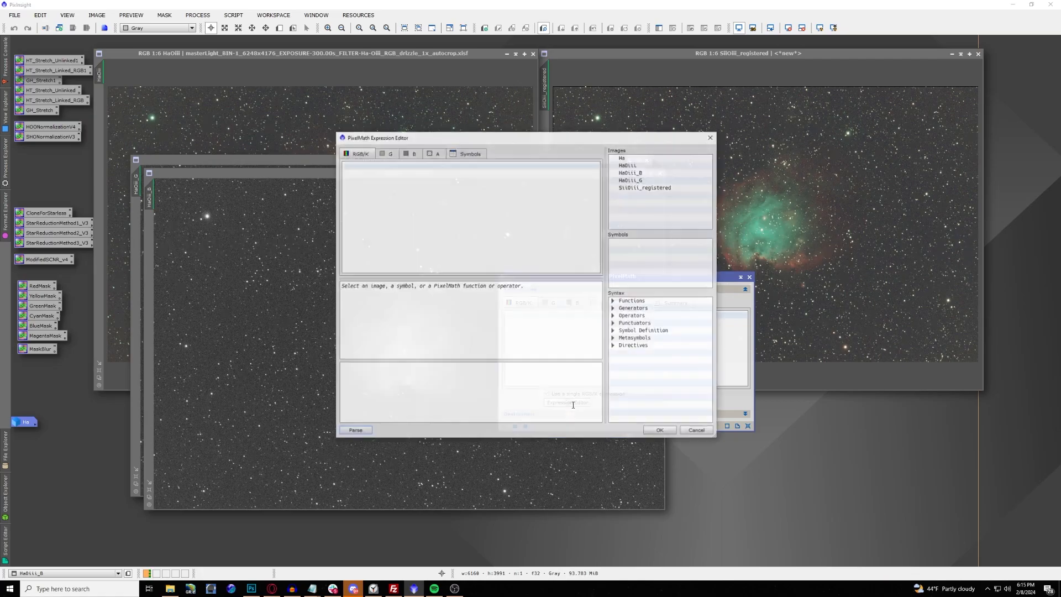
pyautogui.doubleClick(654, 174)
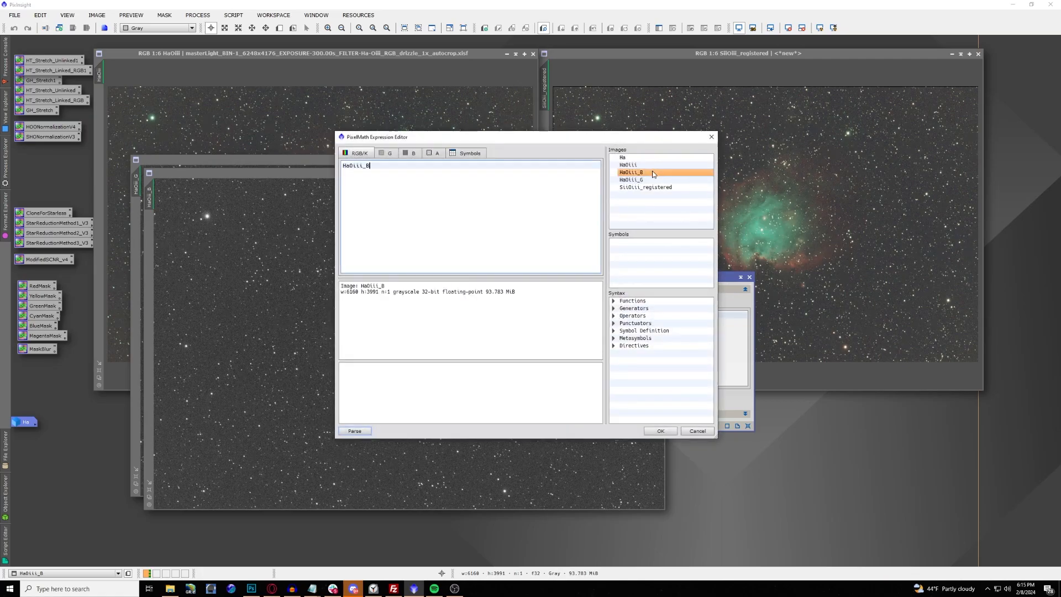
pyautogui.write('+')
pyautogui.click(670, 183)
pyautogui.doubleClick(670, 182)
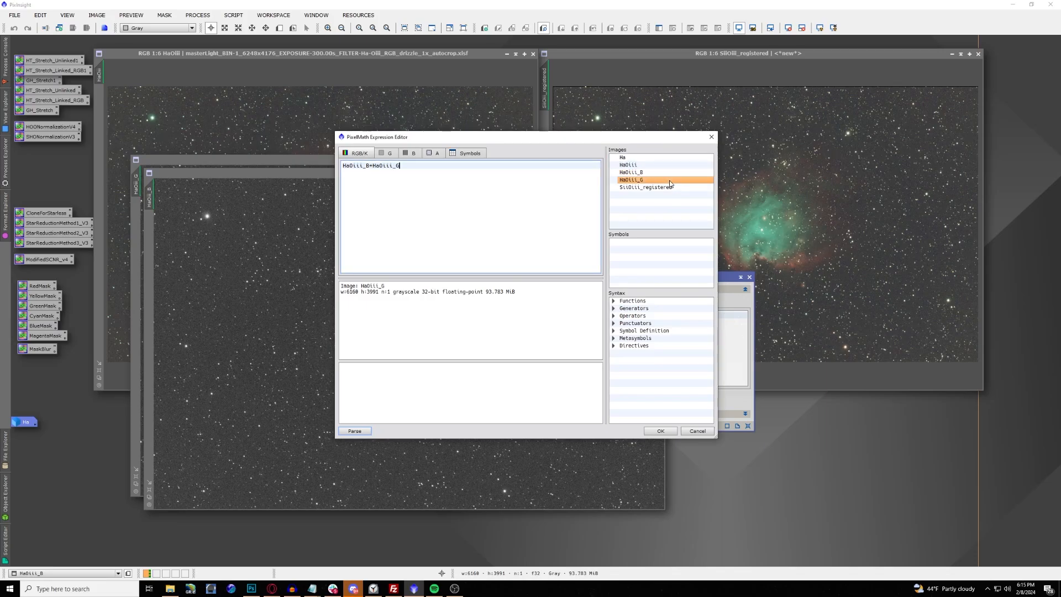
pyautogui.click(661, 430)
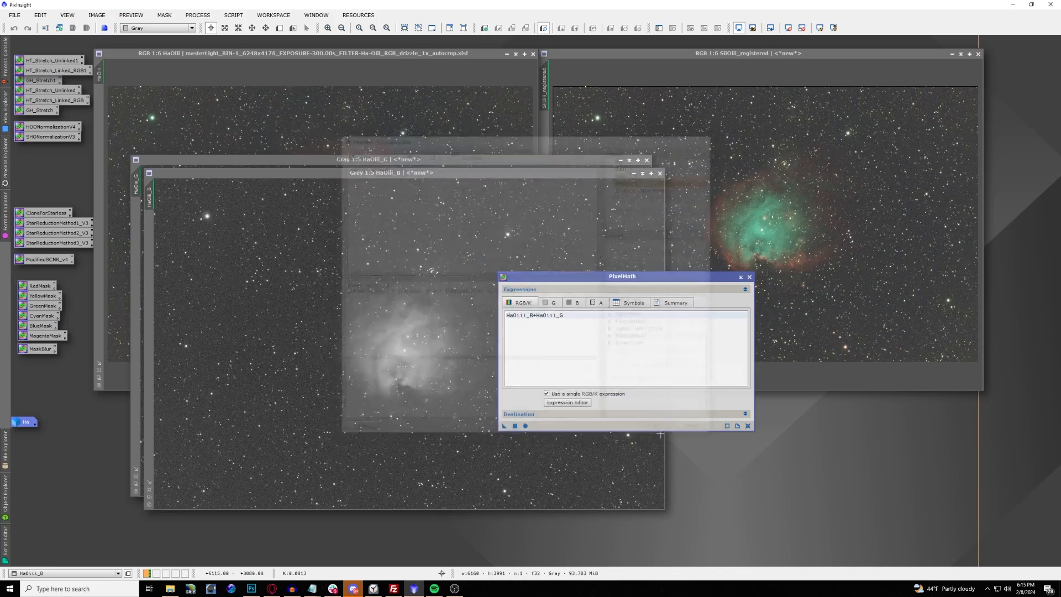
# Step: Run the HaOiii sum as a new image, collapse PixelMath, and auto-stretch the resulting image's display
pyautogui.click(745, 414)
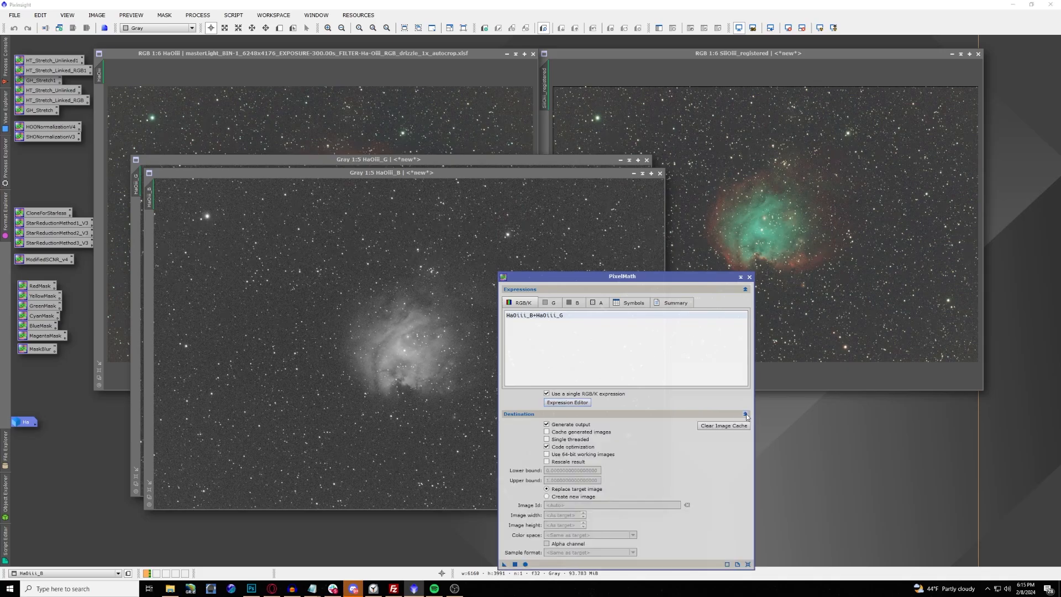
pyautogui.click(584, 496)
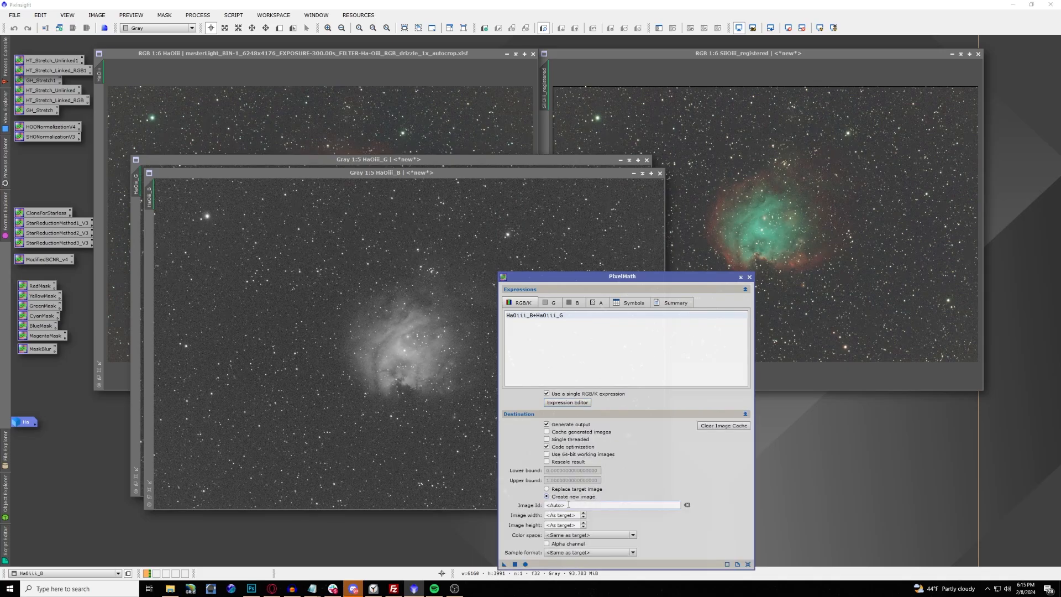
pyautogui.click(515, 564)
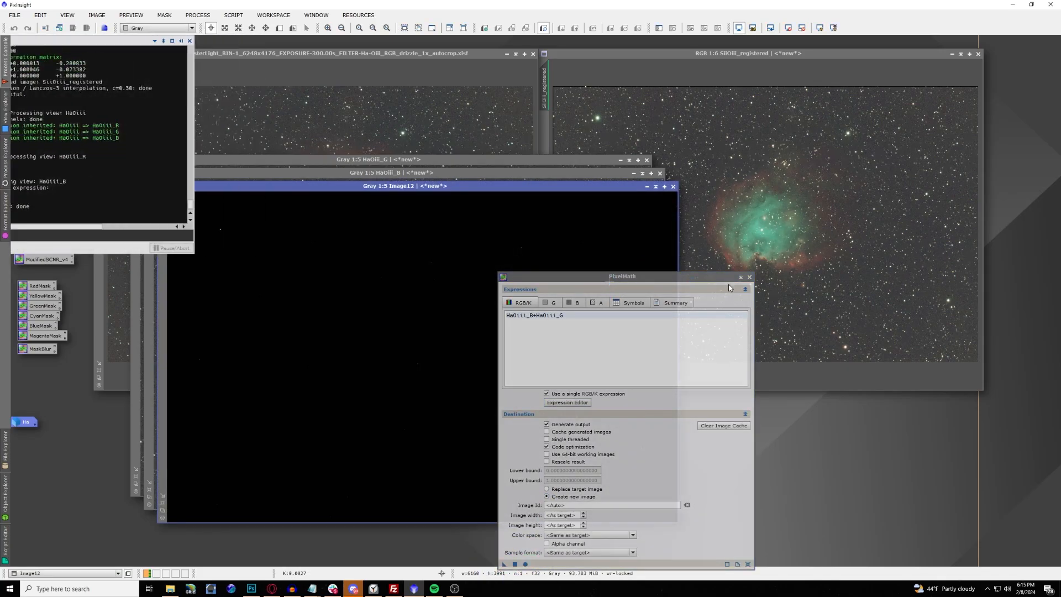
pyautogui.click(741, 278)
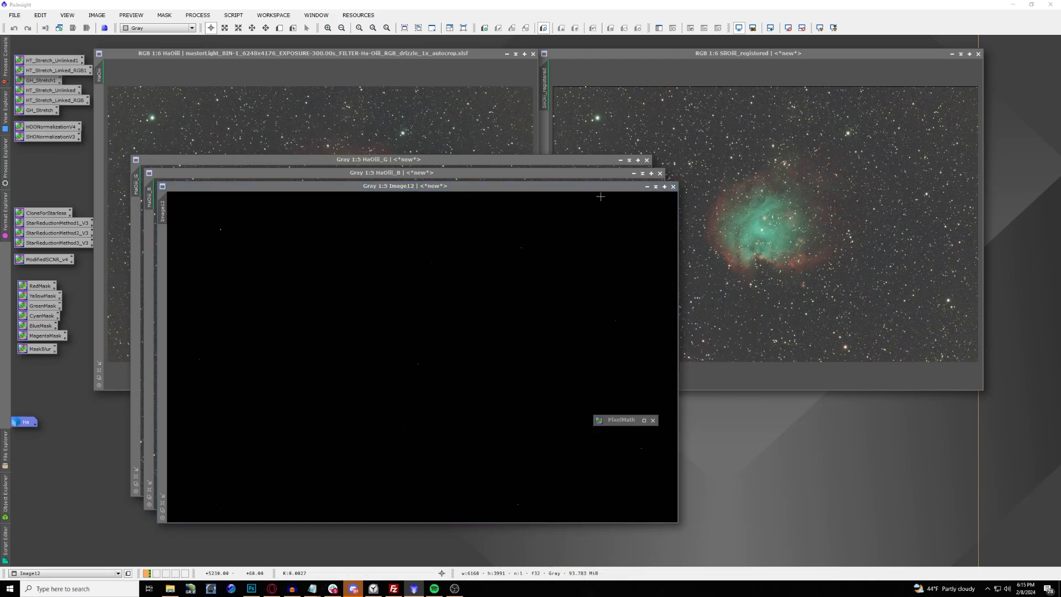
pyautogui.click(820, 27)
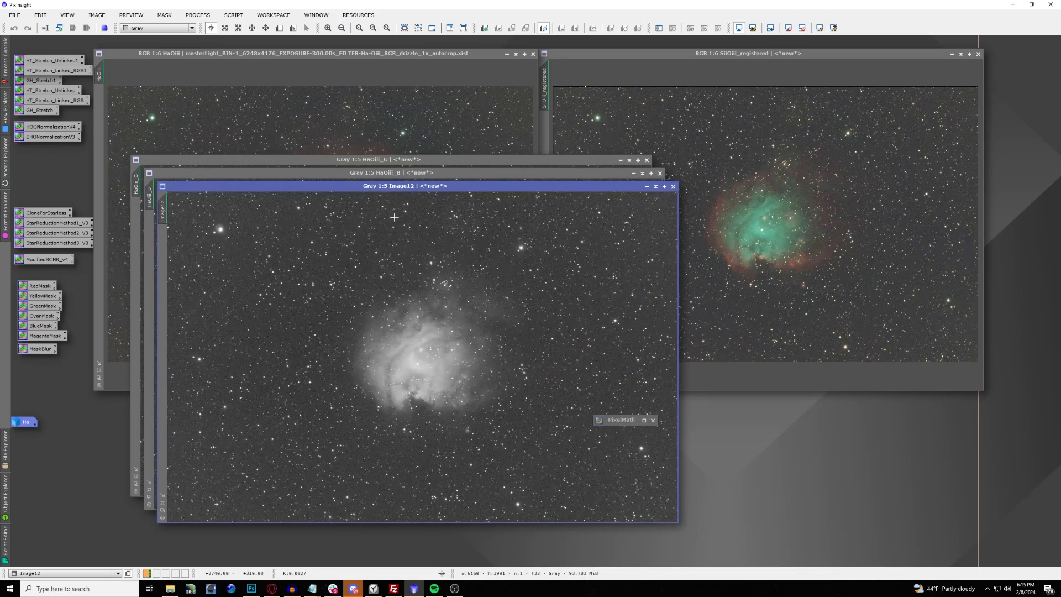
# Step: Rename the combined HaOiii green and blue image as Oiii1
pyautogui.moveTo(167, 214)
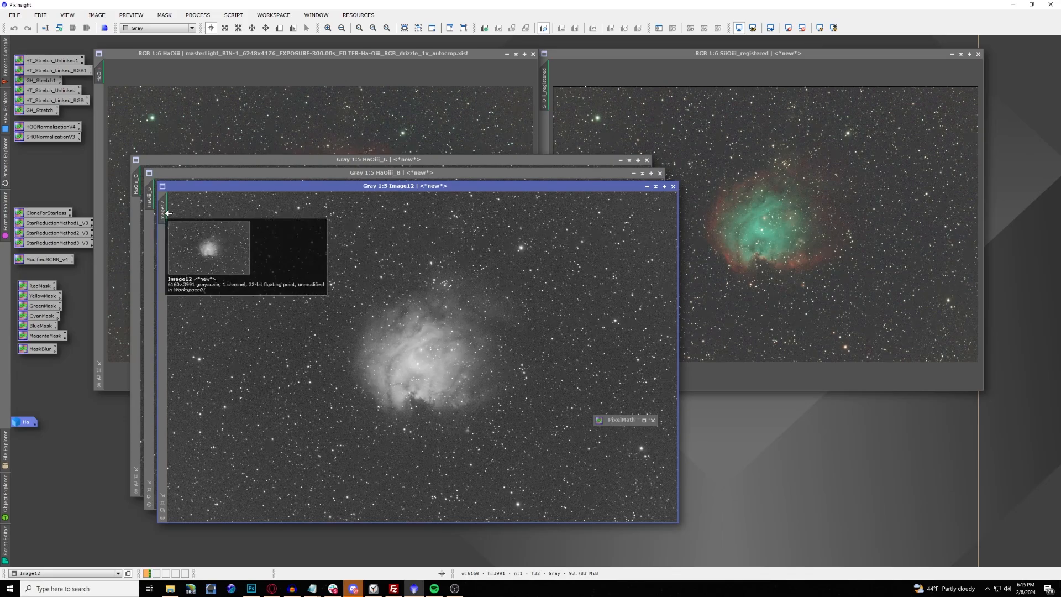
pyautogui.doubleClick(164, 215)
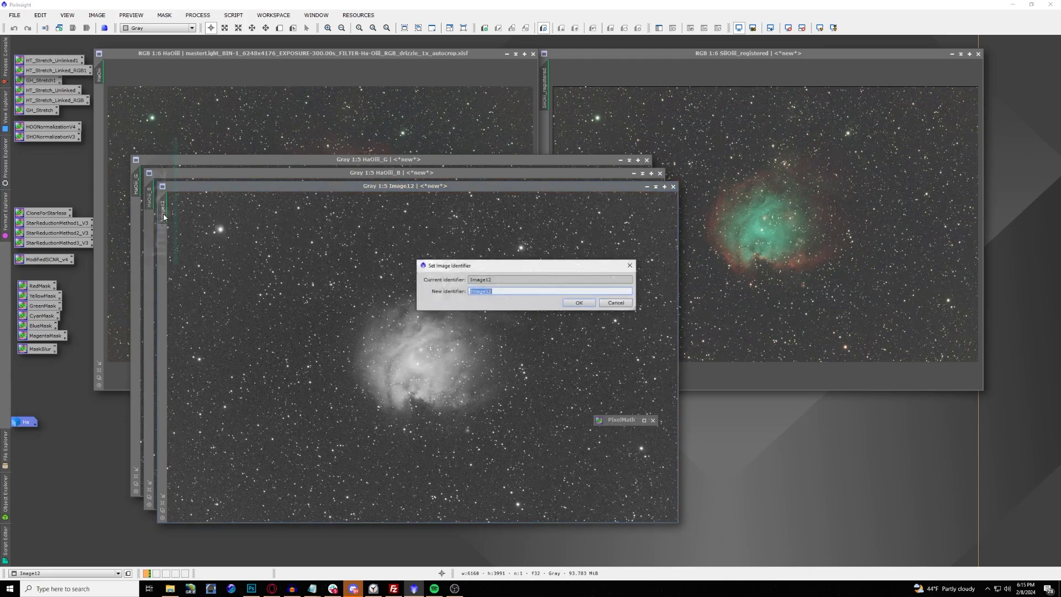
pyautogui.write('Oiii')
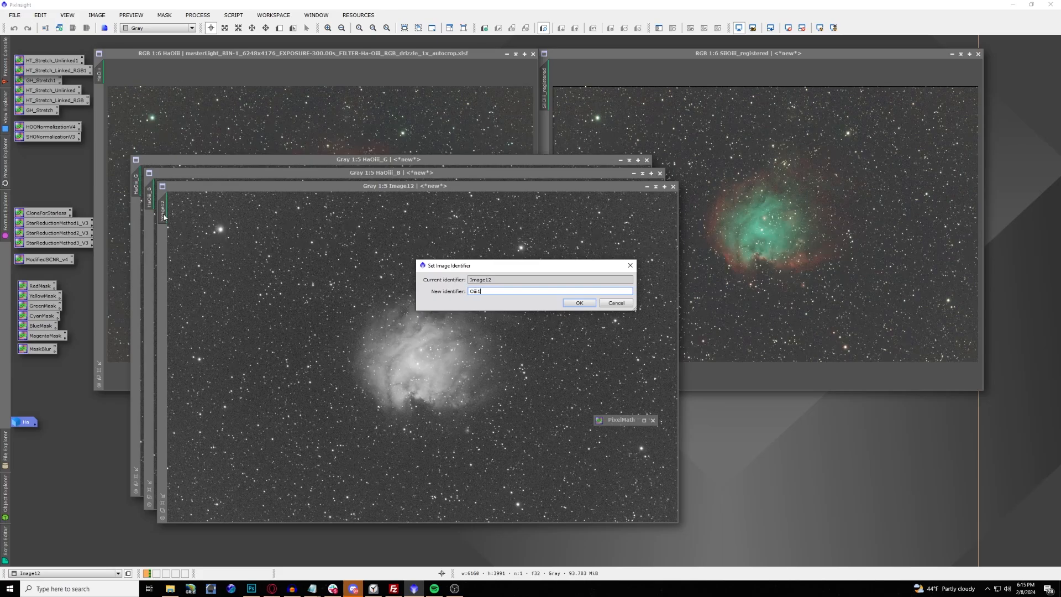
pyautogui.press('Return')
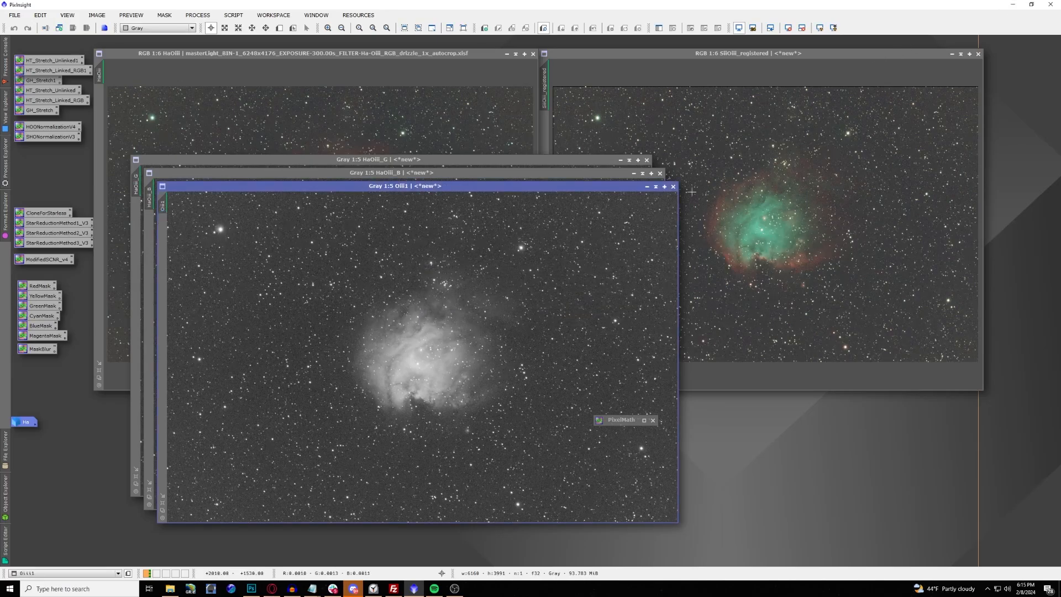
# Step: Close the HaOiii_B and HaOiii_G images and park Oiii1 as an icon beside the Ha icon
pyautogui.click(660, 173)
pyautogui.click(646, 160)
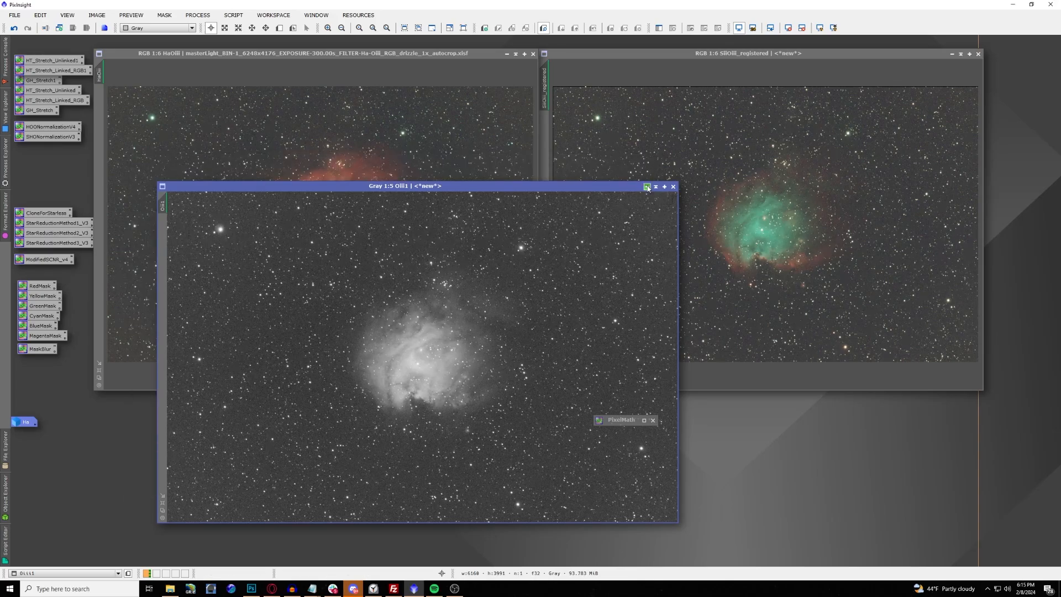
pyautogui.click(647, 186)
pyautogui.moveTo(434, 357); pyautogui.dragTo(61, 425)
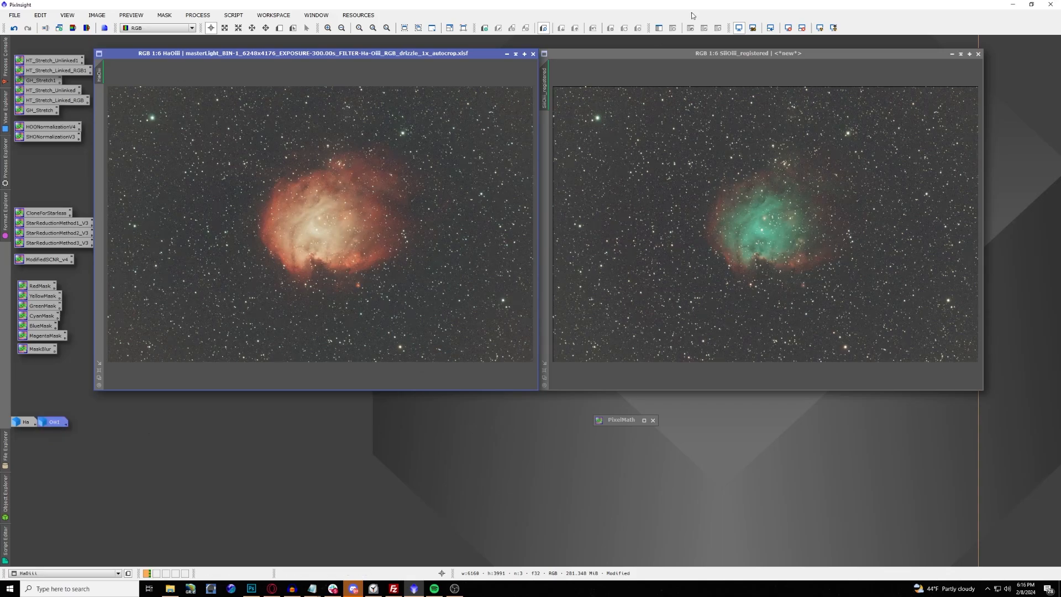
# Step: Split the SiiOiii_registered image into its RGB channels and auto-stretch the display of the extracted red channel
pyautogui.click(704, 59)
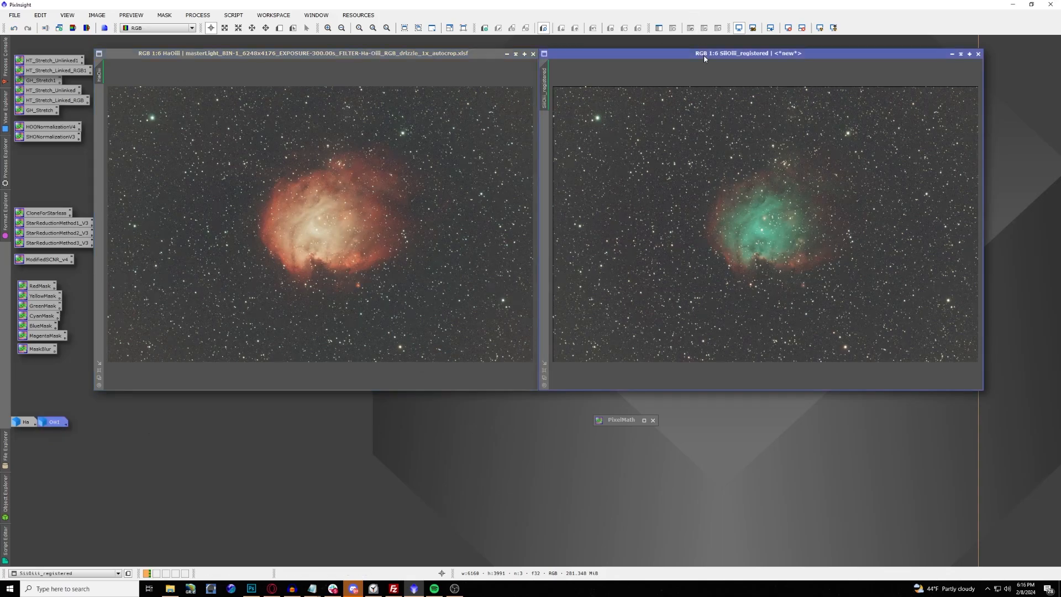
pyautogui.click(88, 28)
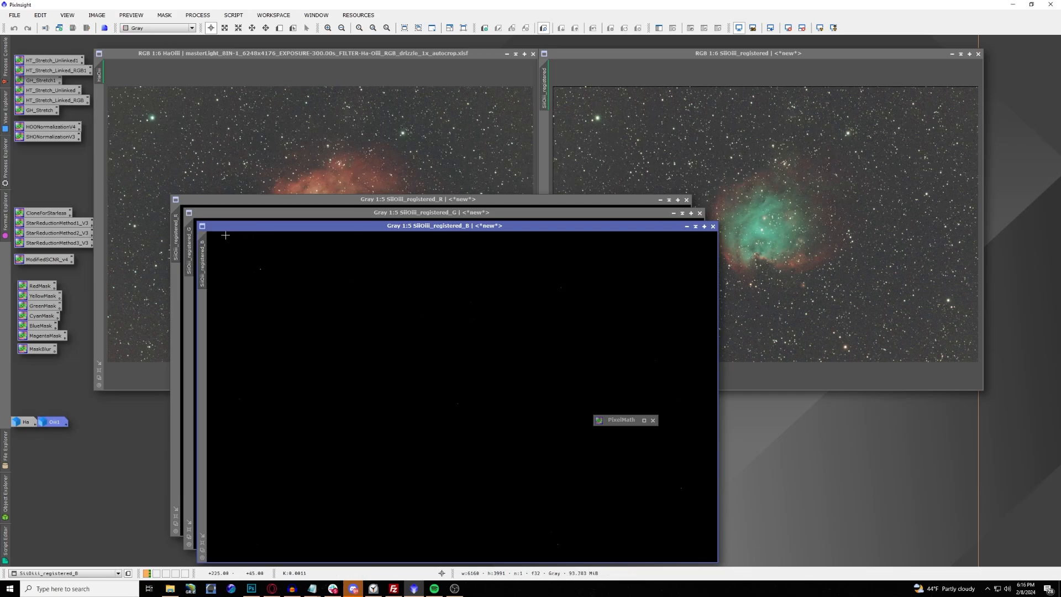
pyautogui.click(249, 200)
pyautogui.click(821, 34)
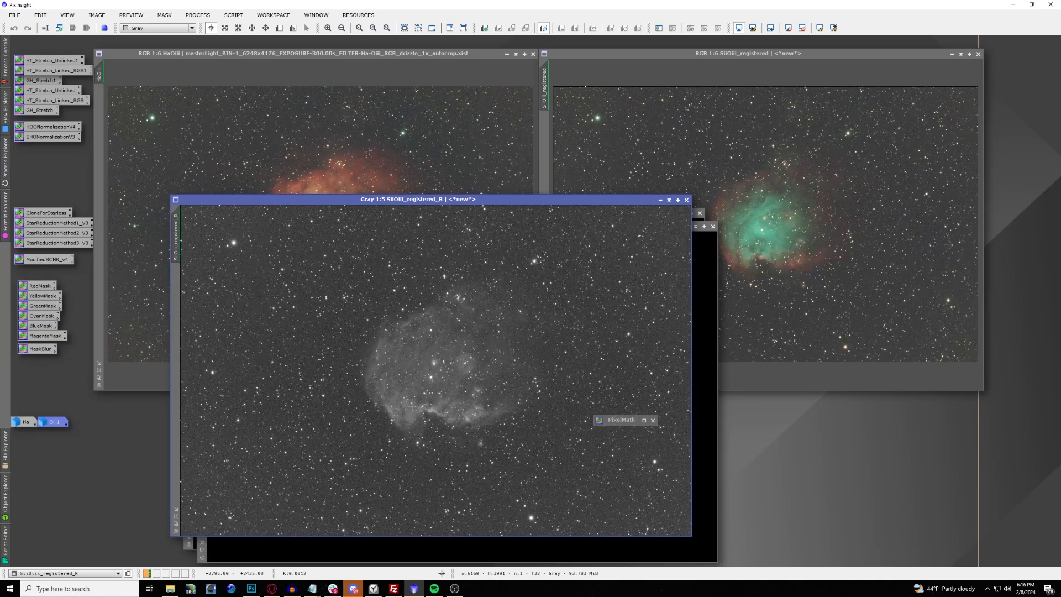
# Step: Rename the SiiOiii_registered_R image as Sii and park it as an icon below the Ha icon
pyautogui.doubleClick(177, 236)
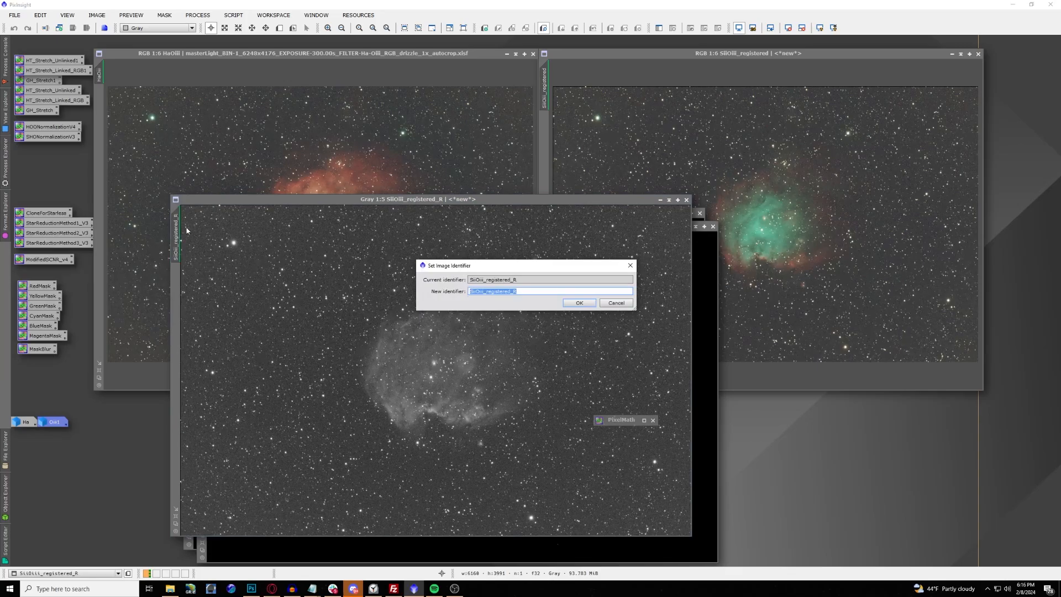
pyautogui.write('Sii')
pyautogui.press('Return')
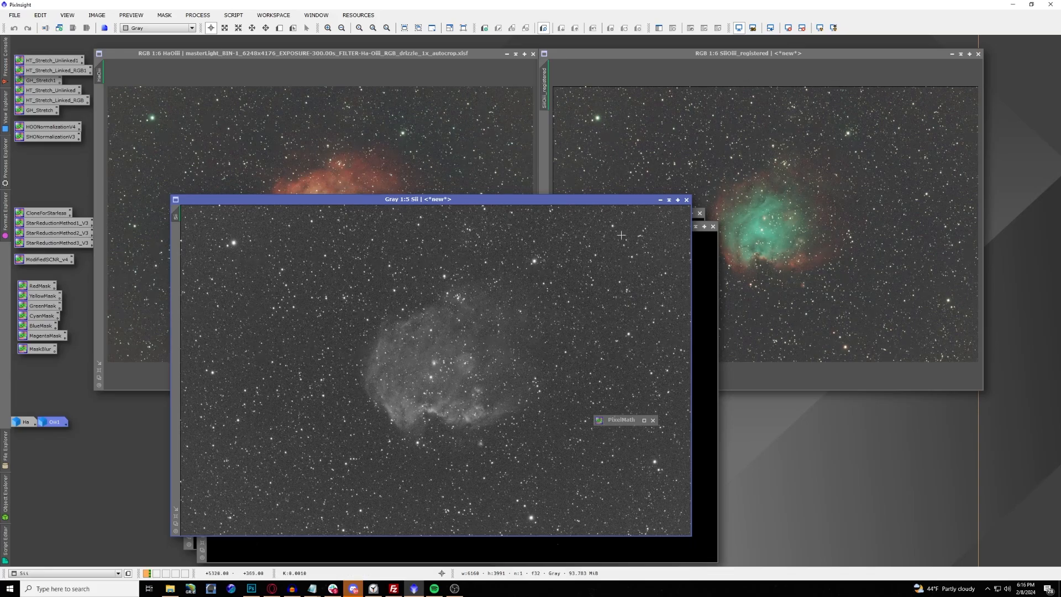
pyautogui.click(661, 199)
pyautogui.moveTo(444, 370); pyautogui.dragTo(27, 436)
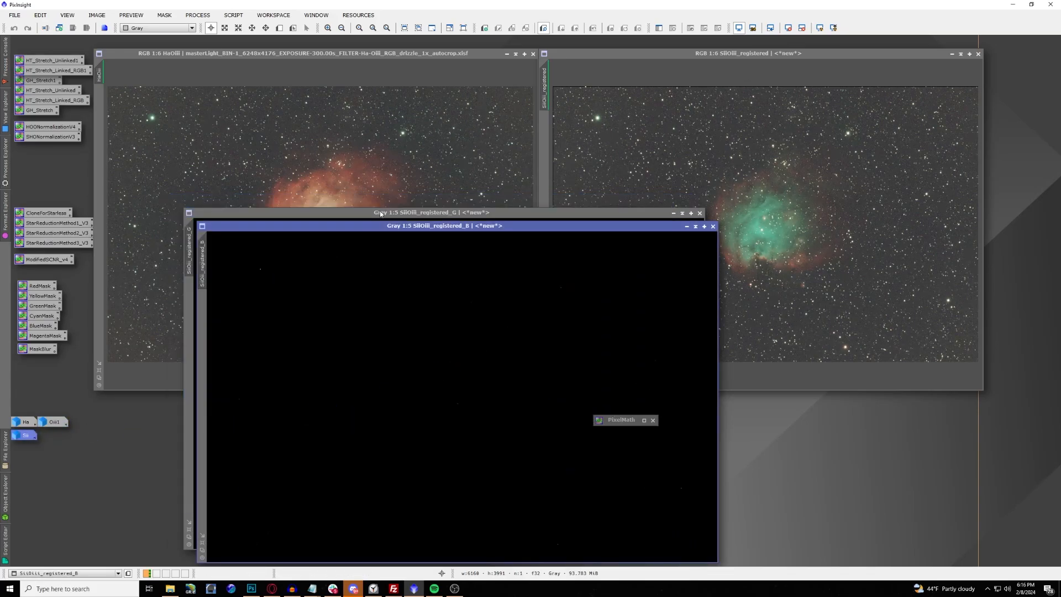
# Step: Auto-stretch the display of the SiiOiii_registered_G and SiiOiii_registered_B images
pyautogui.click(400, 215)
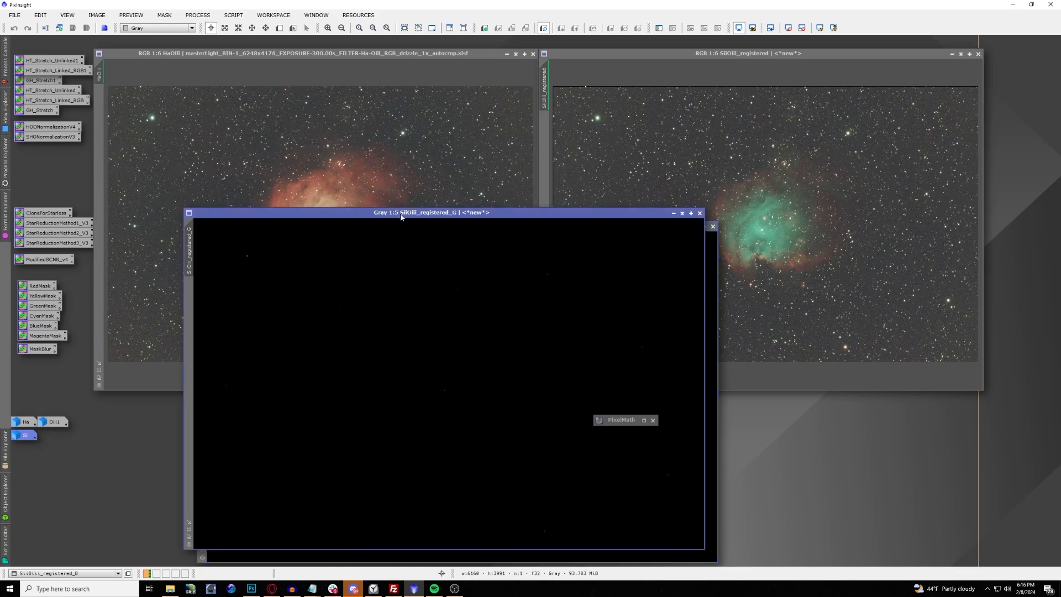
pyautogui.click(820, 27)
pyautogui.click(711, 264)
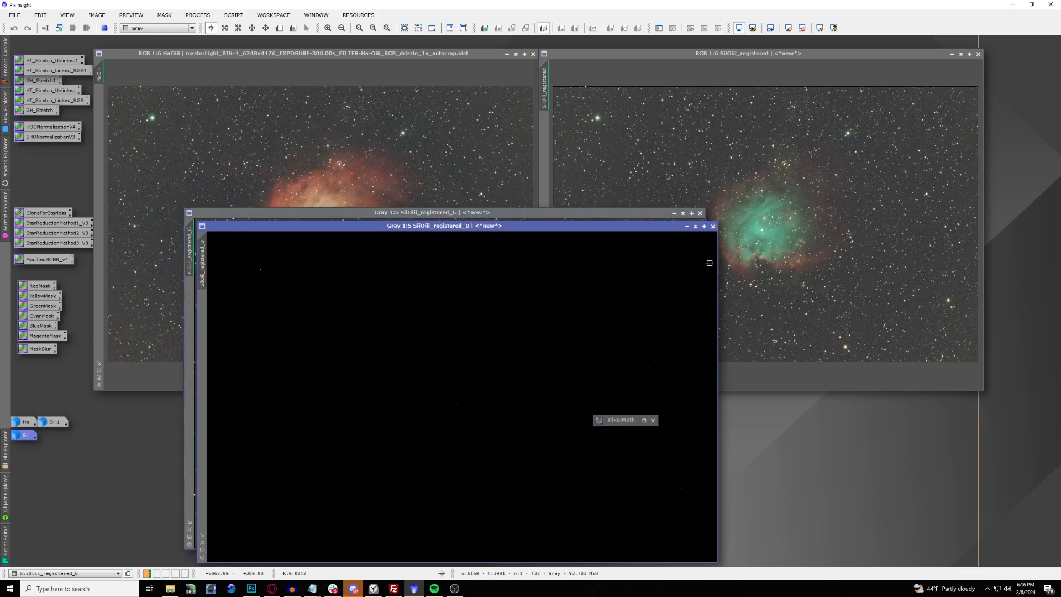
pyautogui.click(820, 28)
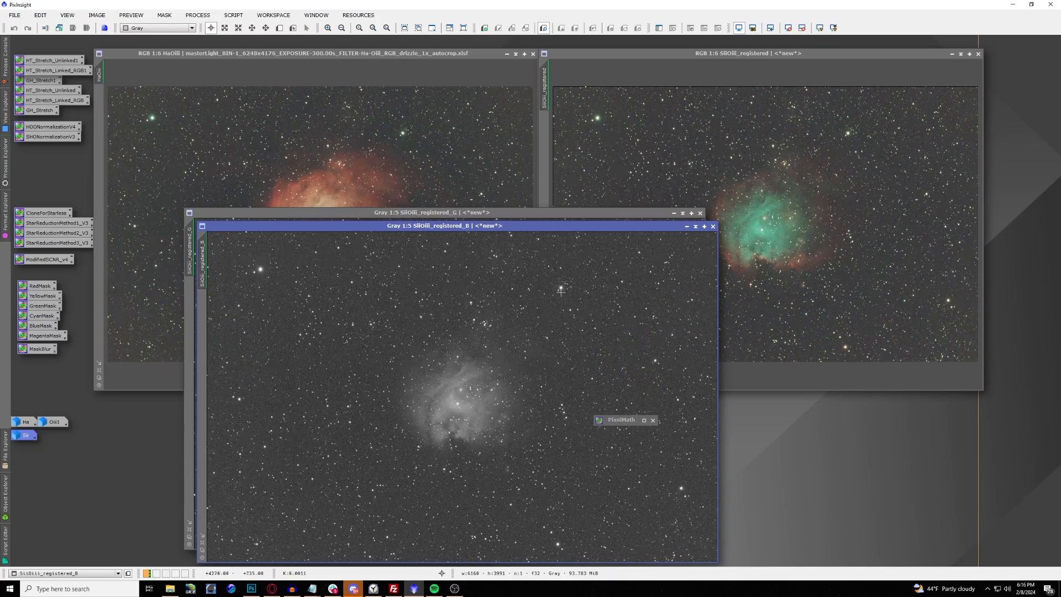
# Step: Restore and reset PixelMath, then build the RGB/K expression SiiOiii_registered_B+SiiOiii_registered_G in the Expression Editor
pyautogui.click(644, 420)
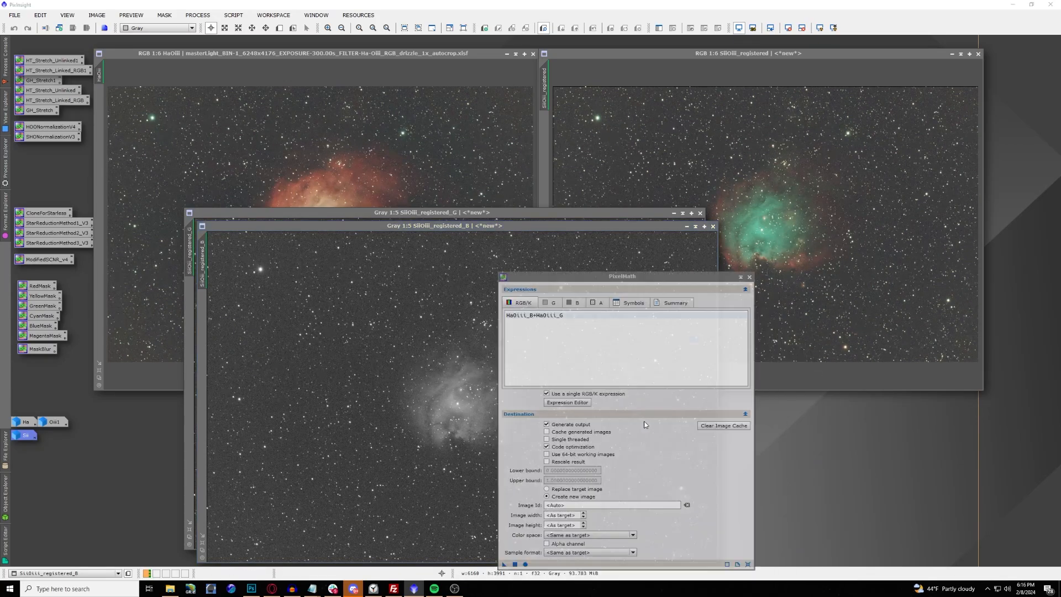
pyautogui.click(747, 564)
pyautogui.click(589, 403)
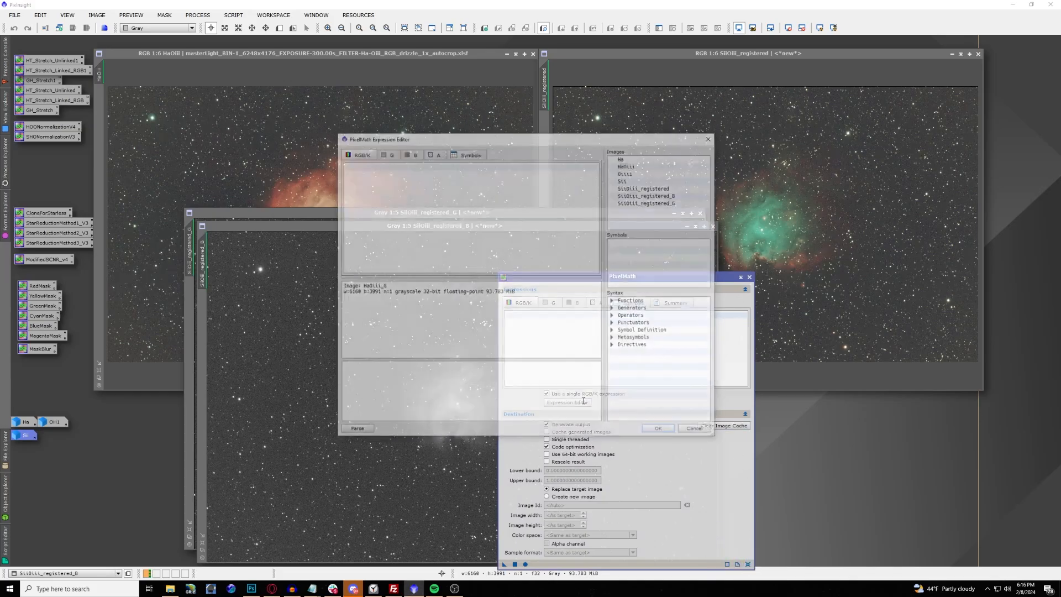
pyautogui.doubleClick(653, 196)
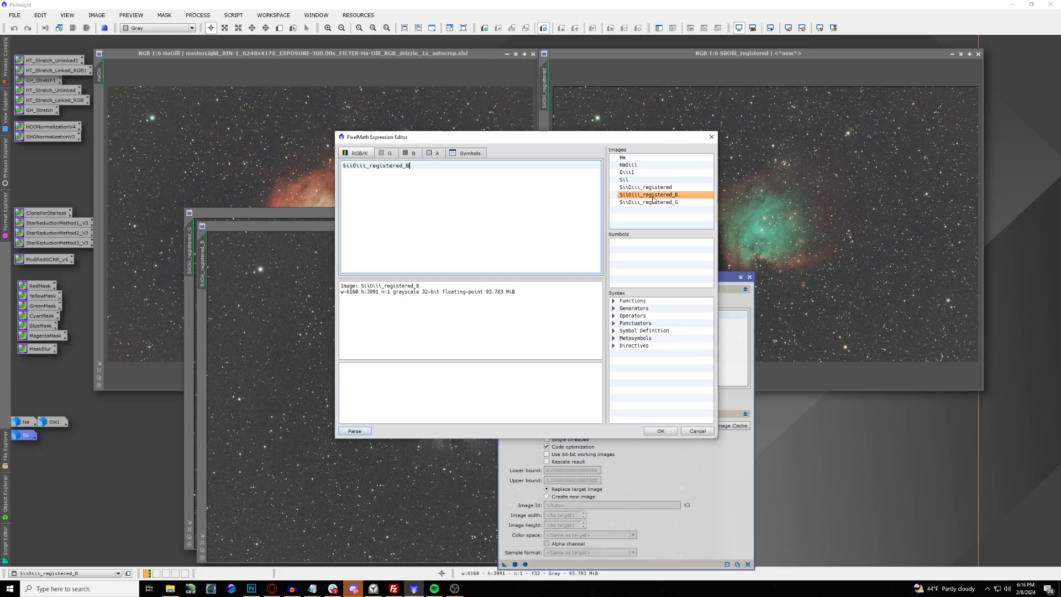
pyautogui.write('+')
pyautogui.doubleClick(654, 202)
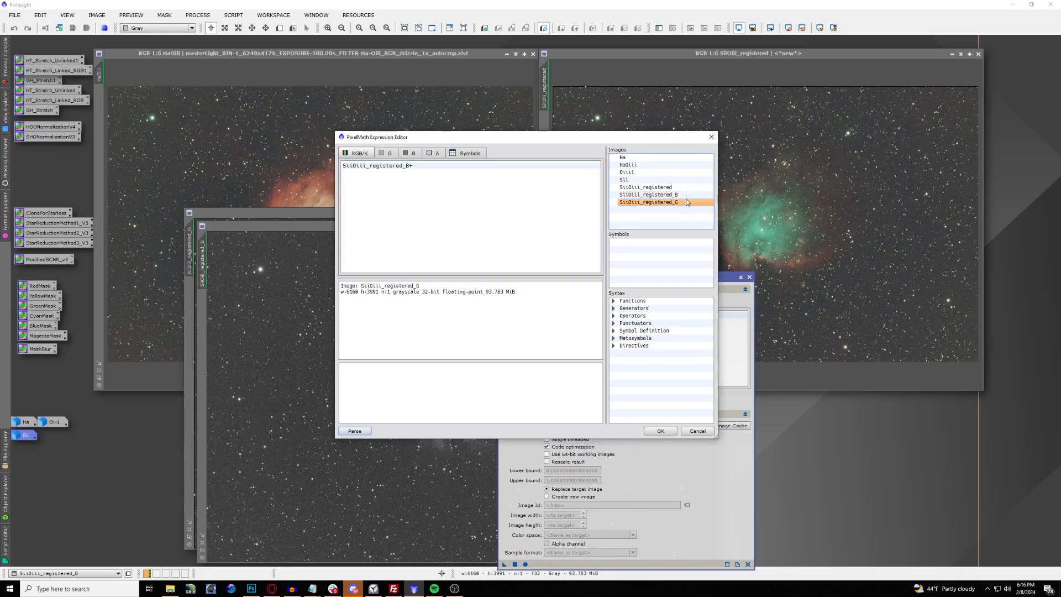
pyautogui.click(659, 432)
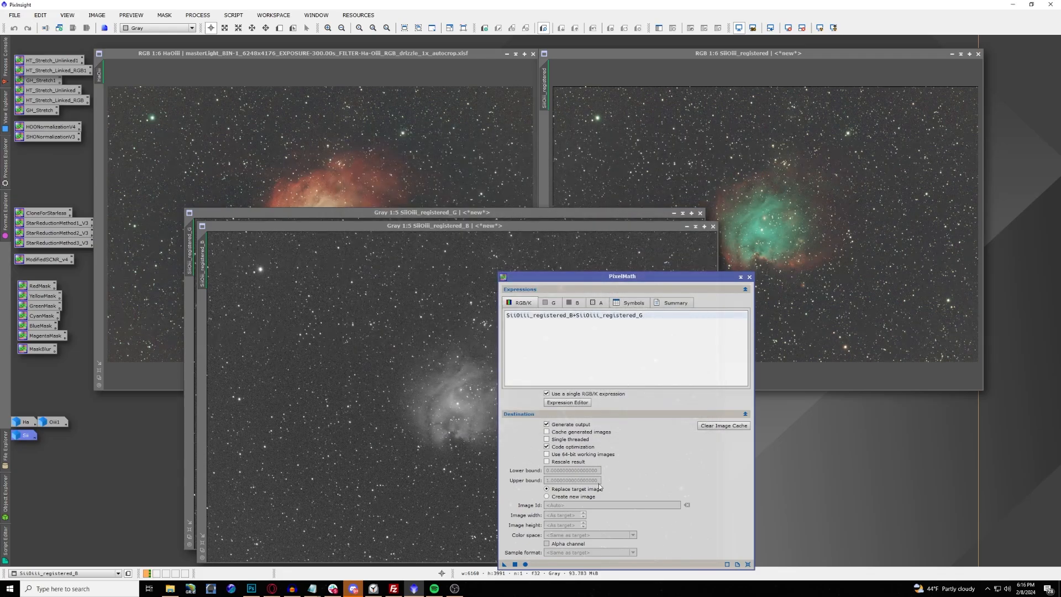
# Step: Run the SiiOiii sum as a new image, collapse PixelMath, and move the resulting window up clear of the channel images
pyautogui.click(547, 496)
pyautogui.click(519, 565)
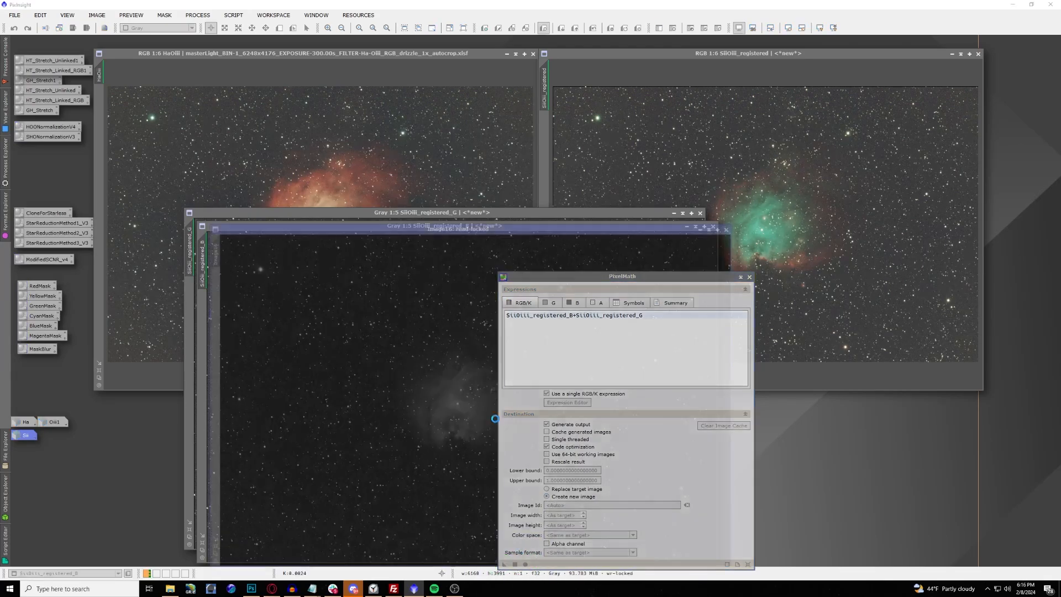
pyautogui.click(740, 276)
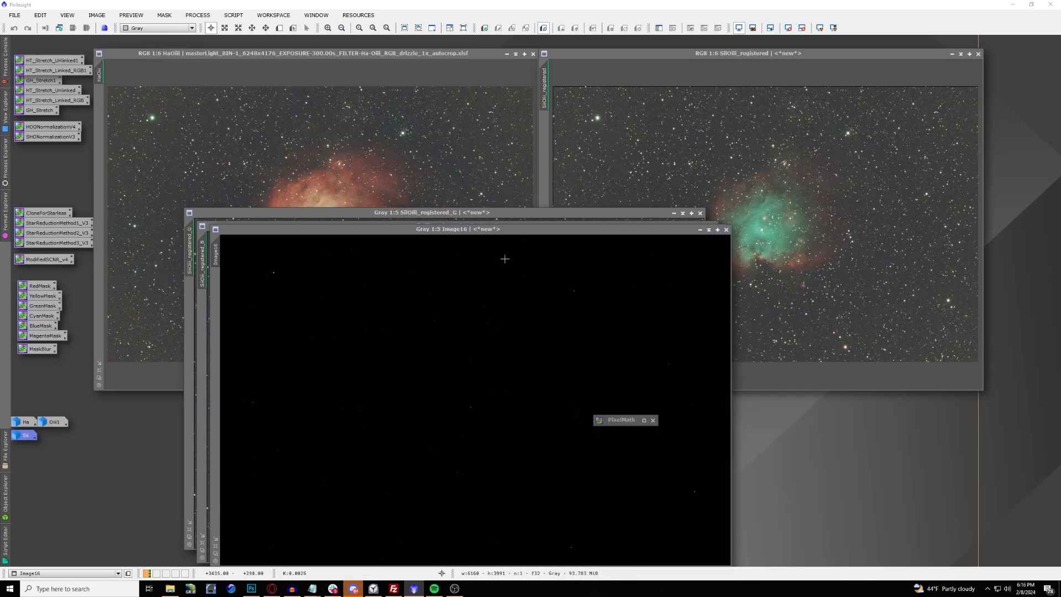
pyautogui.moveTo(512, 233); pyautogui.dragTo(536, 164)
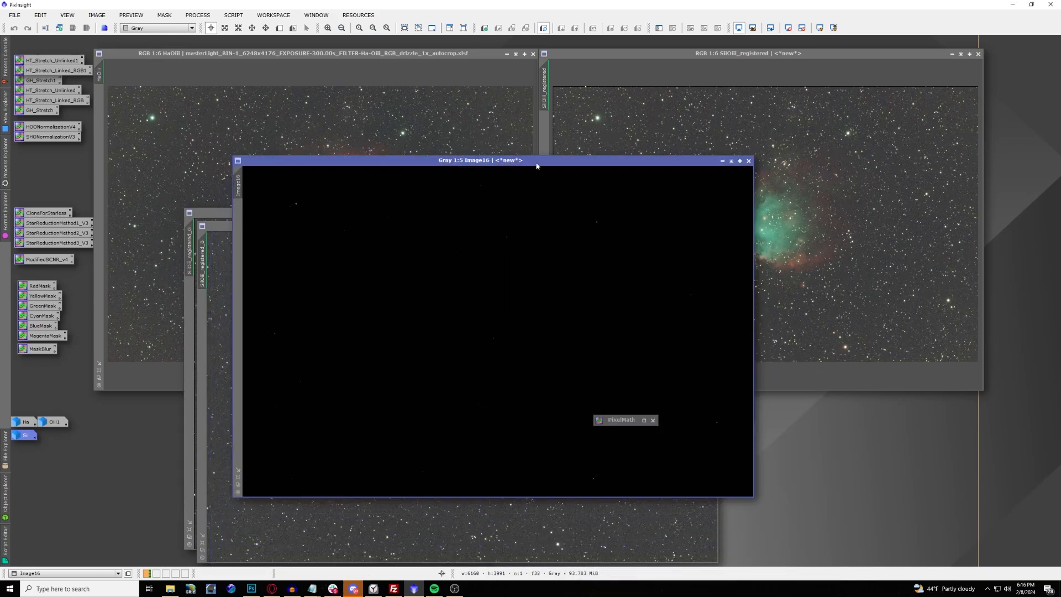
# Step: Auto-stretch the display of the new SiiOiii sum image and rename it Oiii2
pyautogui.click(820, 27)
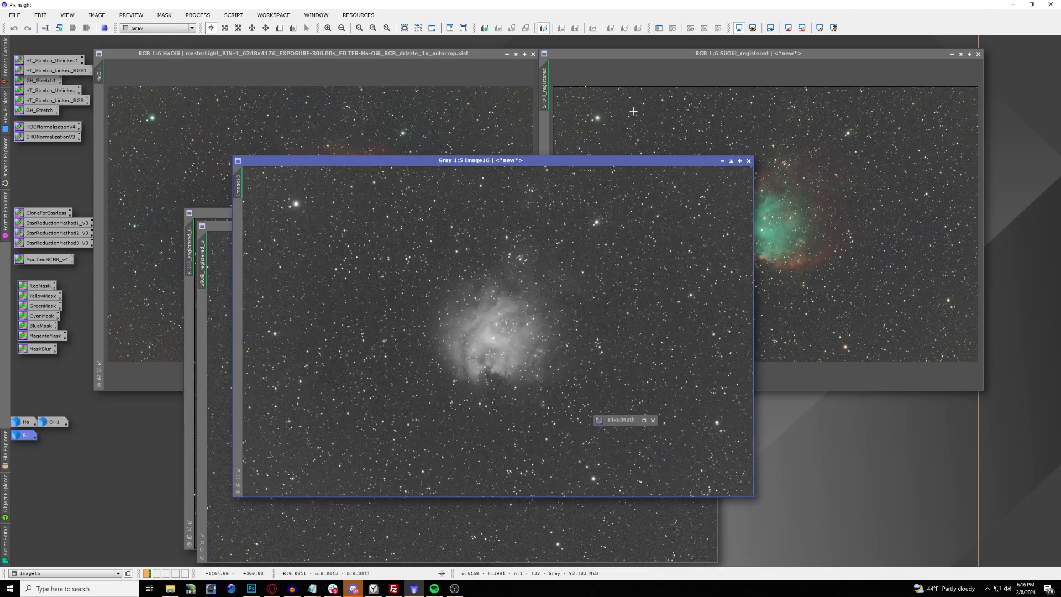
pyautogui.doubleClick(238, 189)
pyautogui.write('Oiii2')
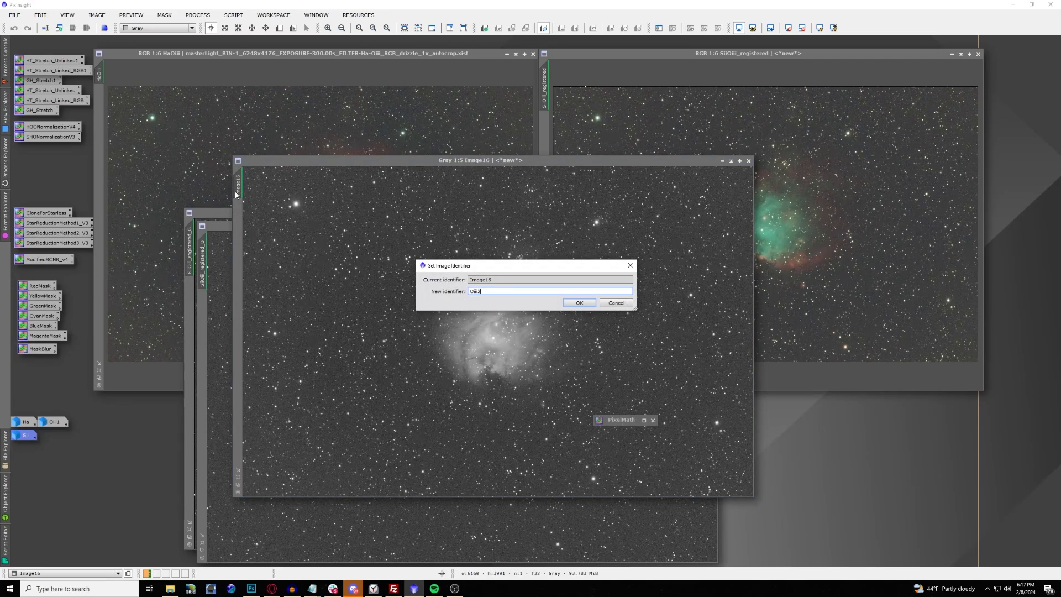
pyautogui.click(579, 302)
# Step: Close the SiiOiii_registered_G and SiiOiii_registered_B images
pyautogui.click(217, 218)
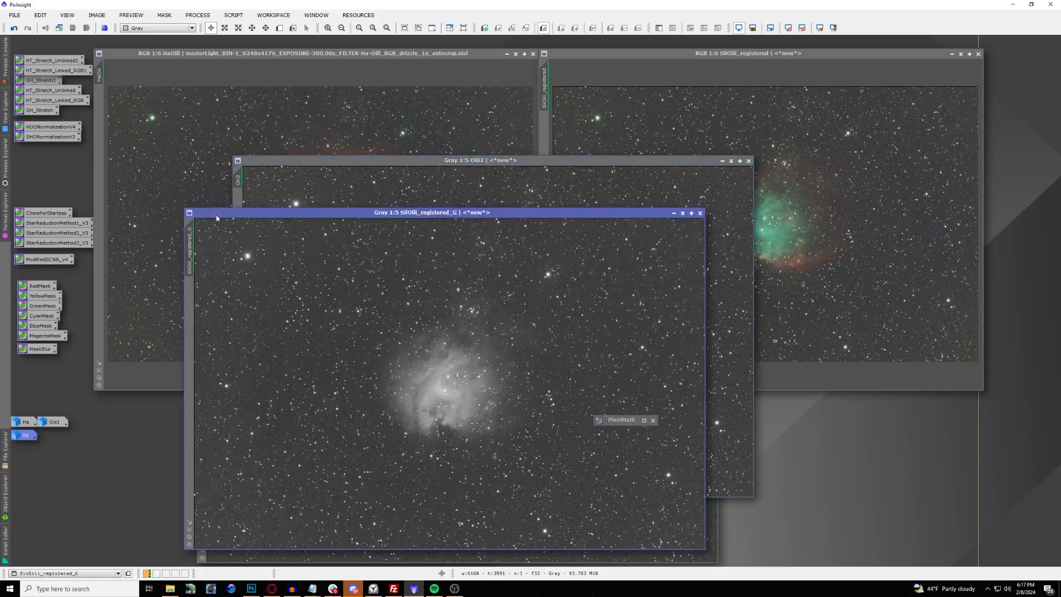
pyautogui.click(700, 213)
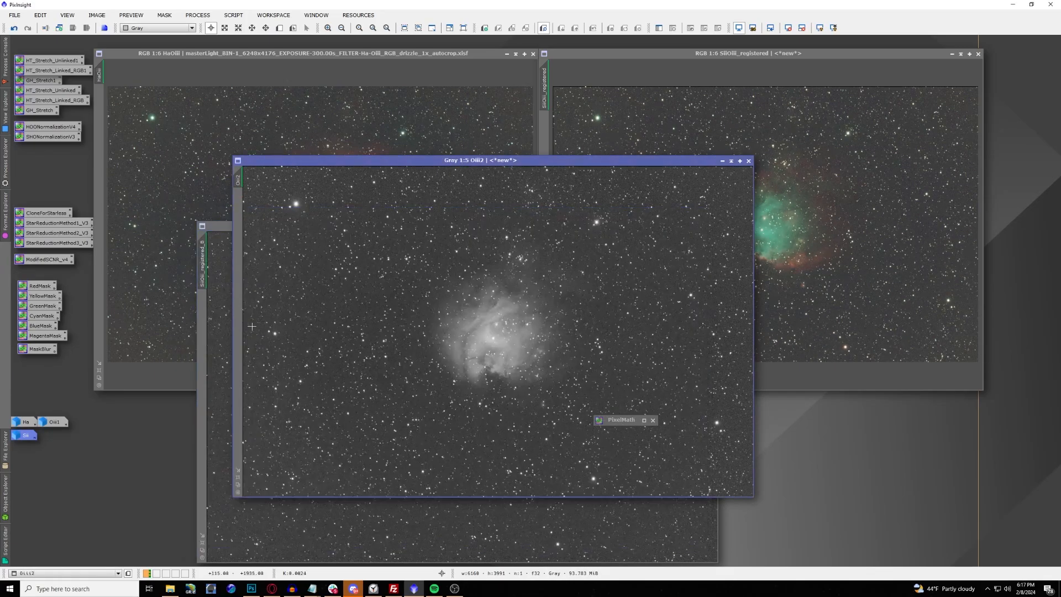
pyautogui.click(214, 305)
pyautogui.click(714, 226)
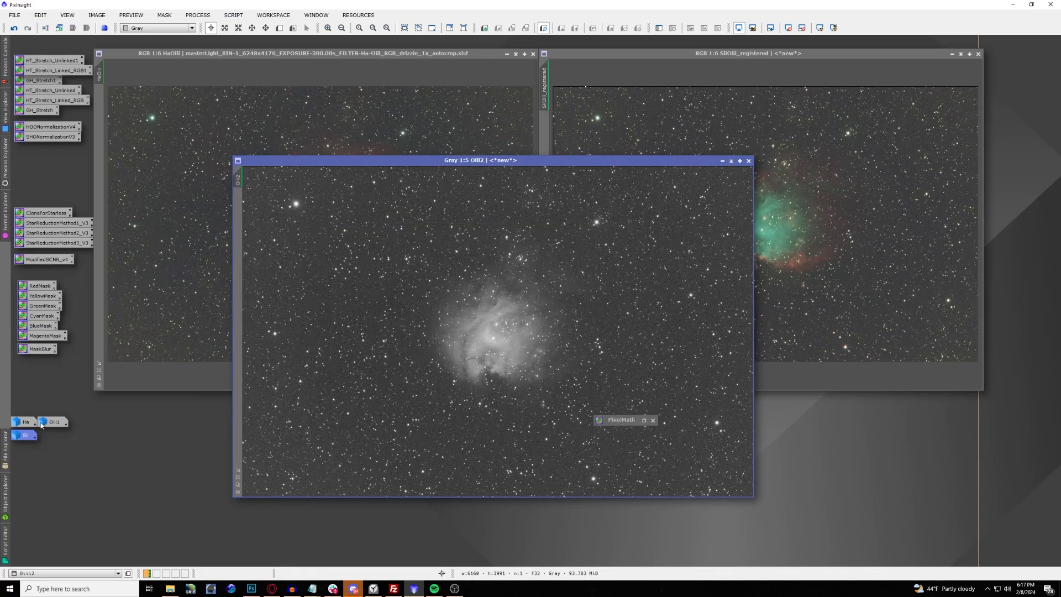
# Step: Restore the Oiii1 image from its icon and arrange it side by side with Oiii2 for comparison
pyautogui.moveTo(33, 427)
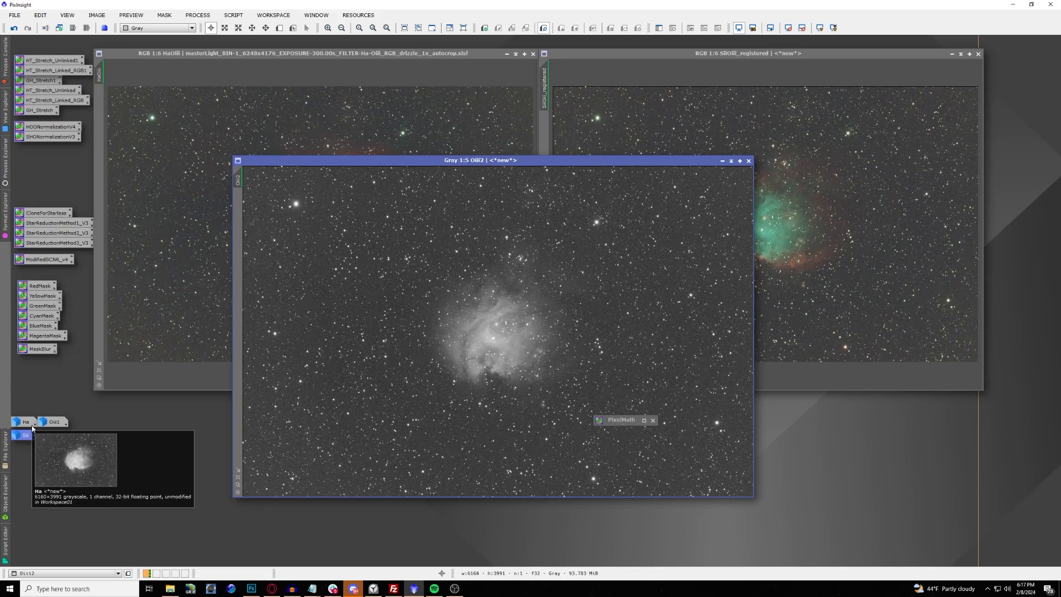
pyautogui.doubleClick(53, 421)
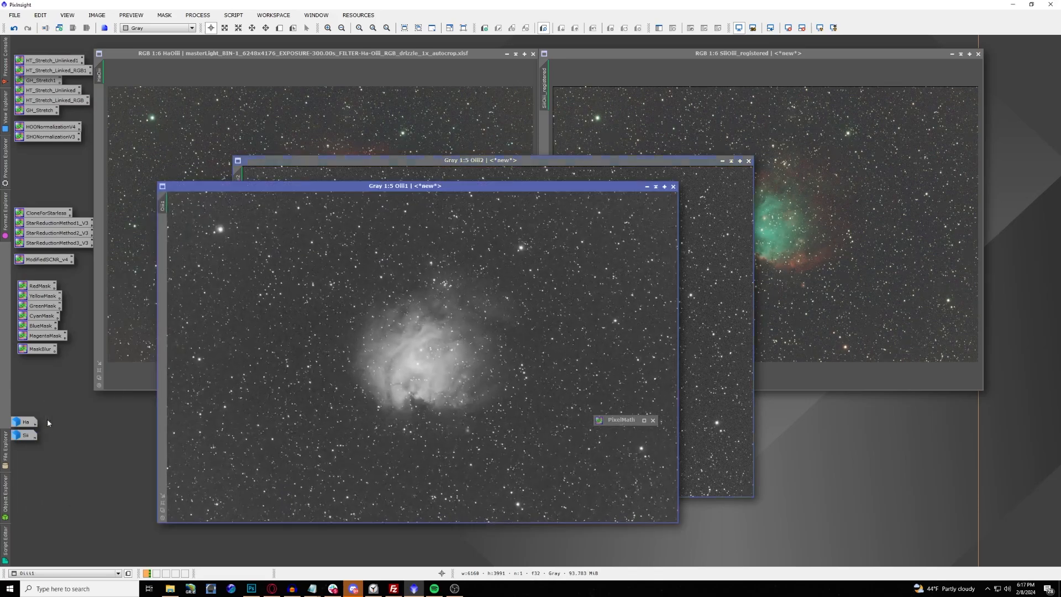
pyautogui.moveTo(501, 187); pyautogui.dragTo(786, 160)
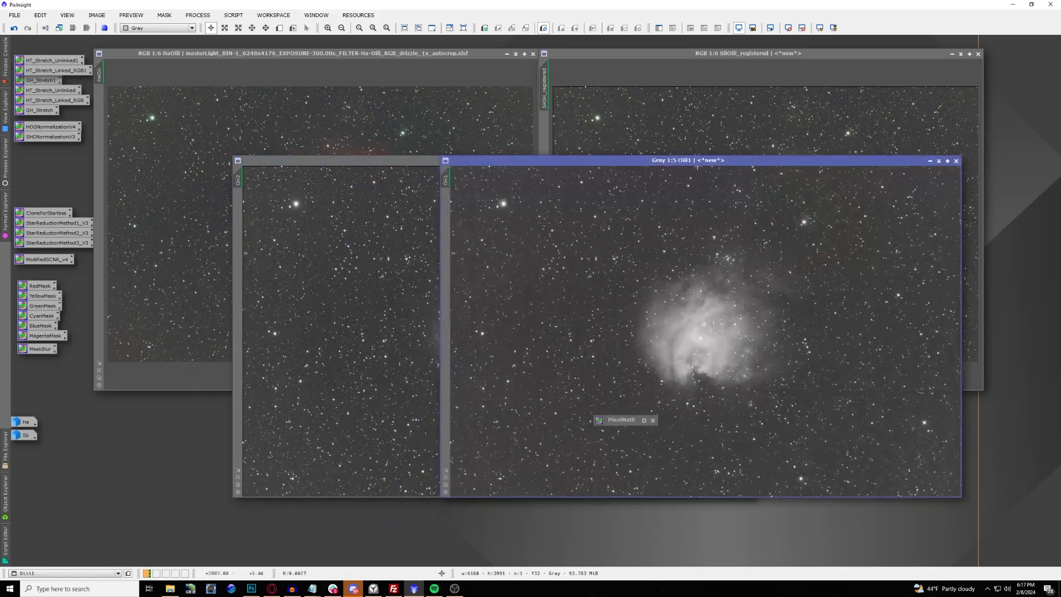
pyautogui.moveTo(378, 164); pyautogui.dragTo(217, 163)
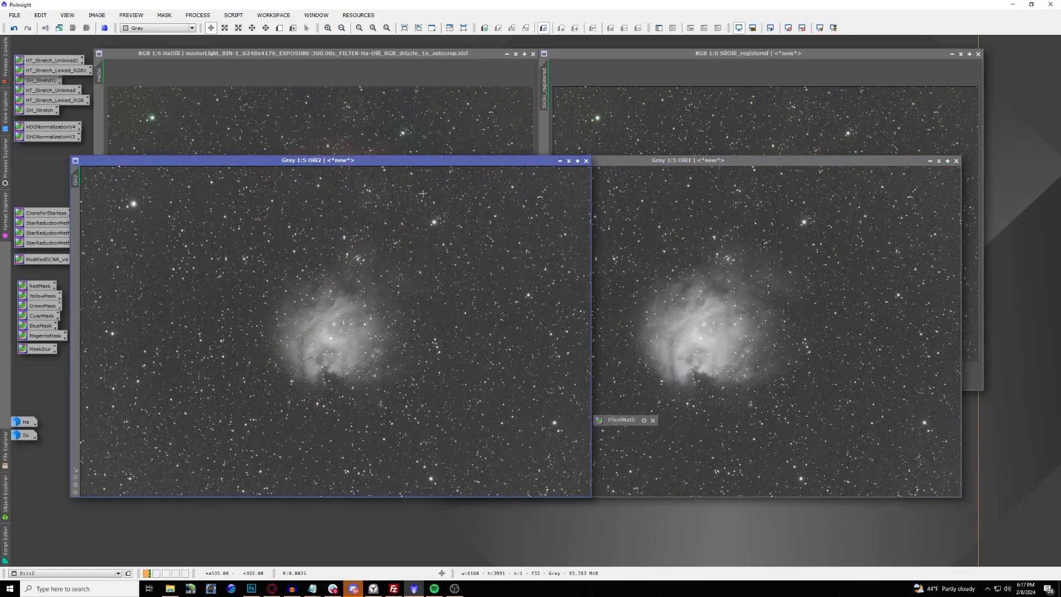
# Step: Reset PixelMath, run the RGB/K expression Oiii1+Oiii2 as a new image, and auto-stretch the result's display
pyautogui.click(643, 420)
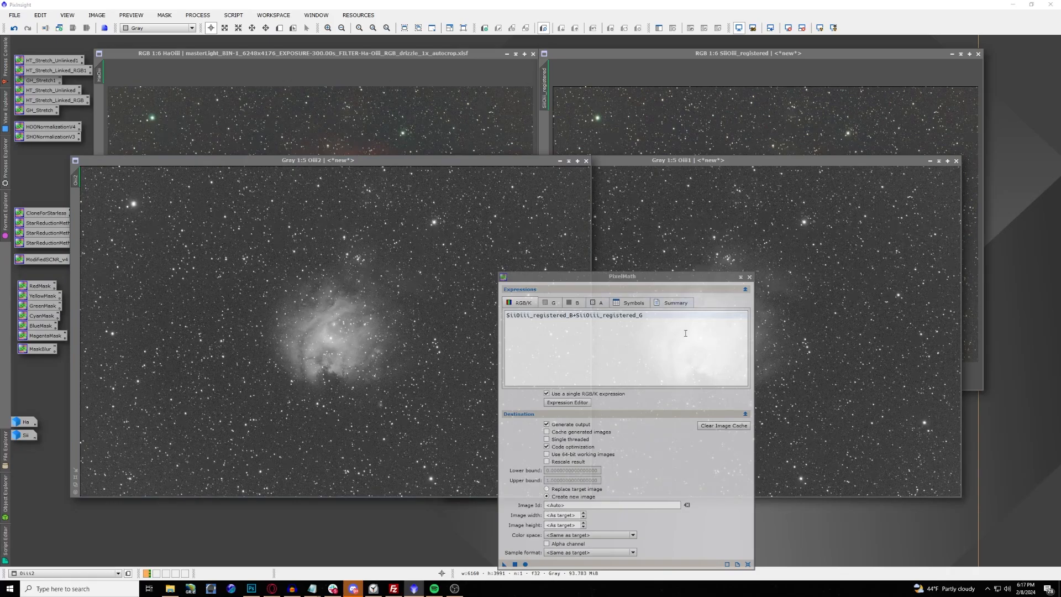
pyautogui.click(748, 564)
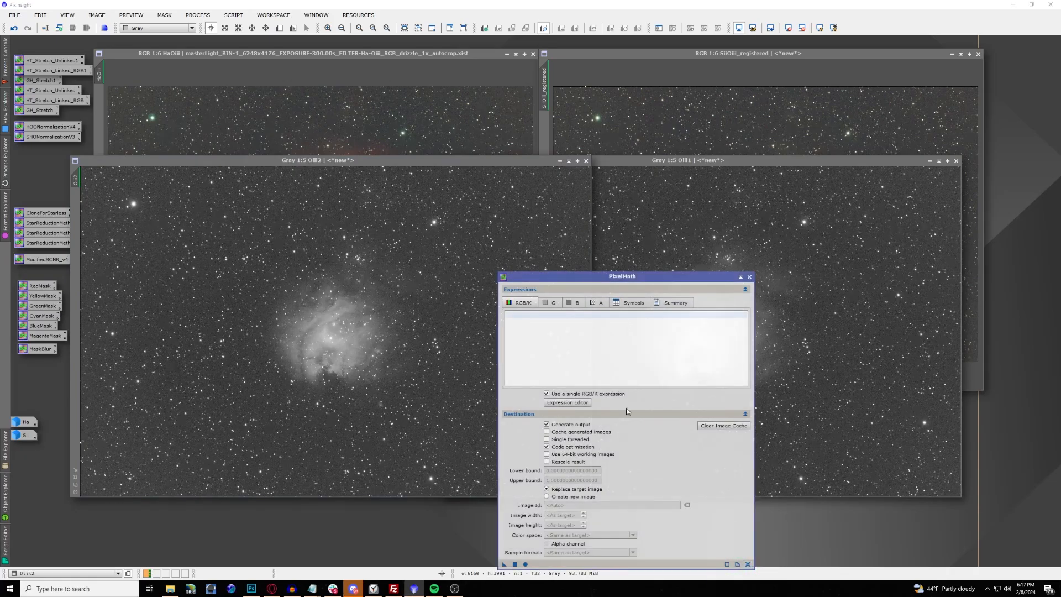
pyautogui.click(587, 323)
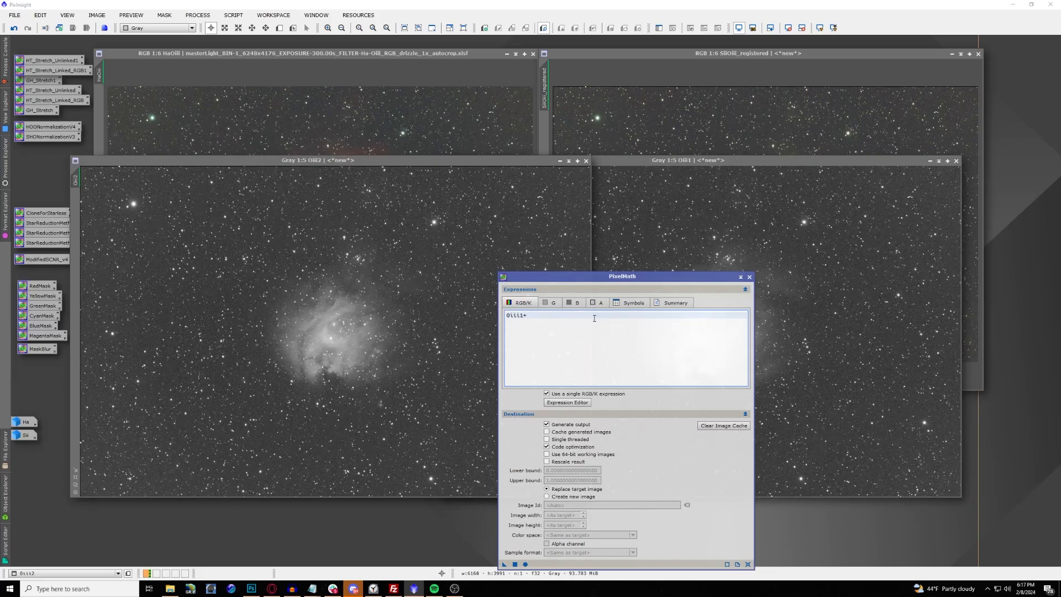
pyautogui.write('Oiii1+Ouu')
pyautogui.write('iii2')
pyautogui.click(546, 496)
pyautogui.click(515, 564)
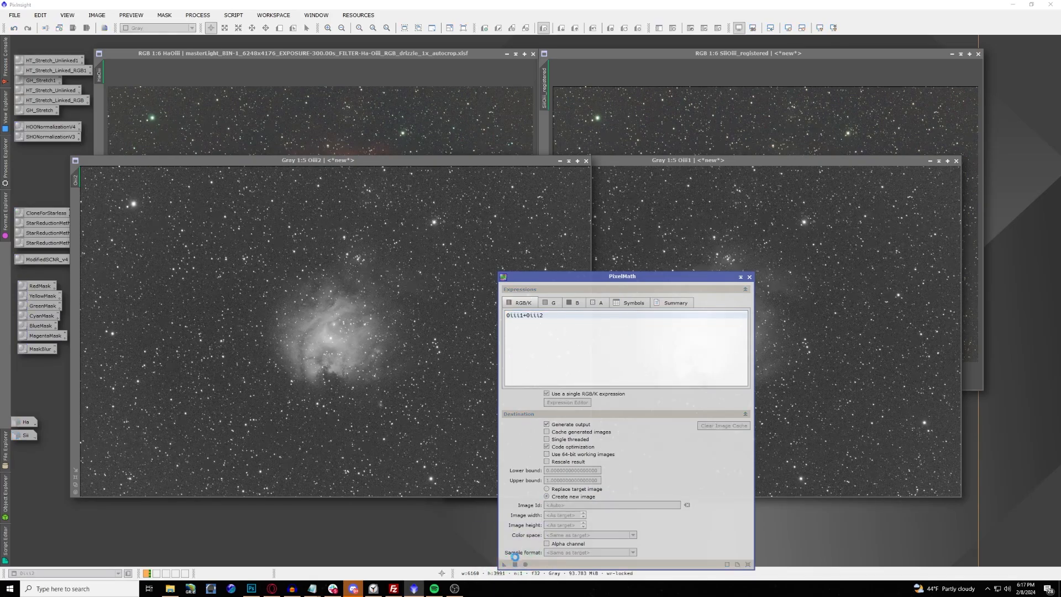
pyautogui.click(821, 27)
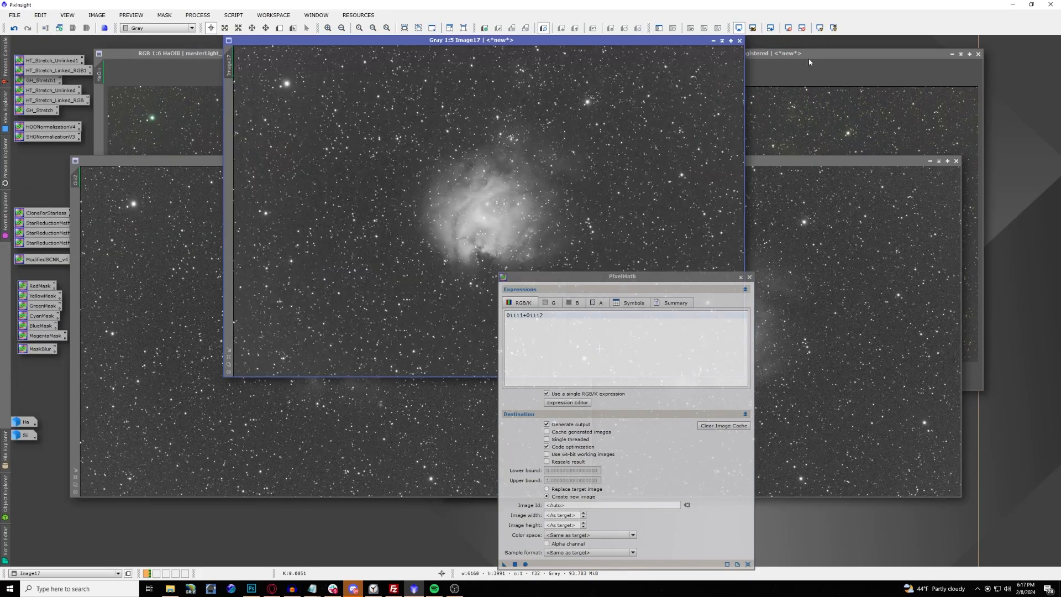
# Step: Minimize Oiii1 and Oiii2 to icons, park the Oiii2 icon below Oiii1, and collapse PixelMath
pyautogui.click(788, 161)
pyautogui.click(930, 160)
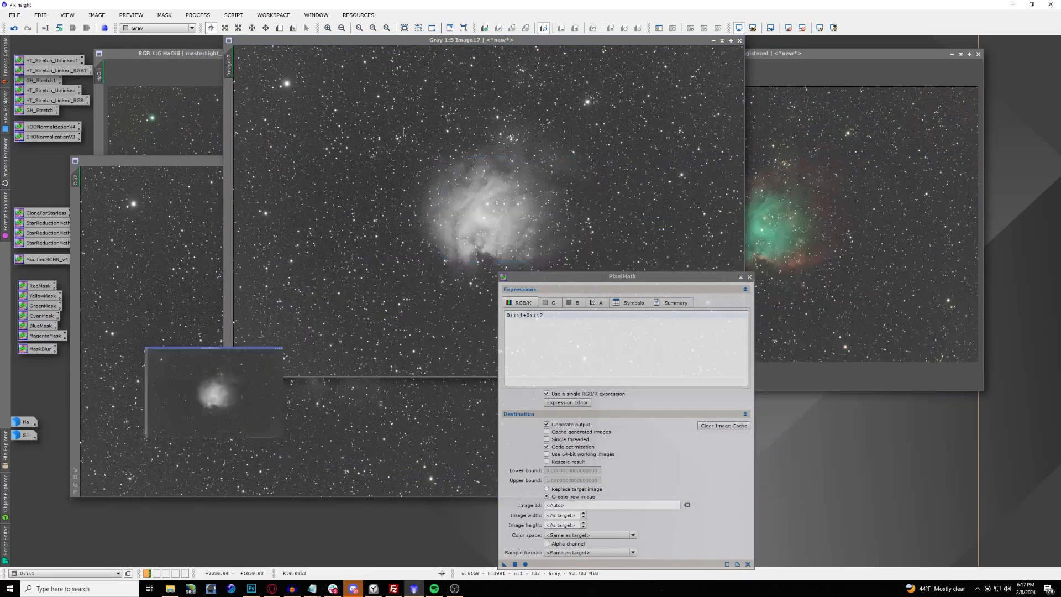
pyautogui.click(182, 161)
pyautogui.click(559, 161)
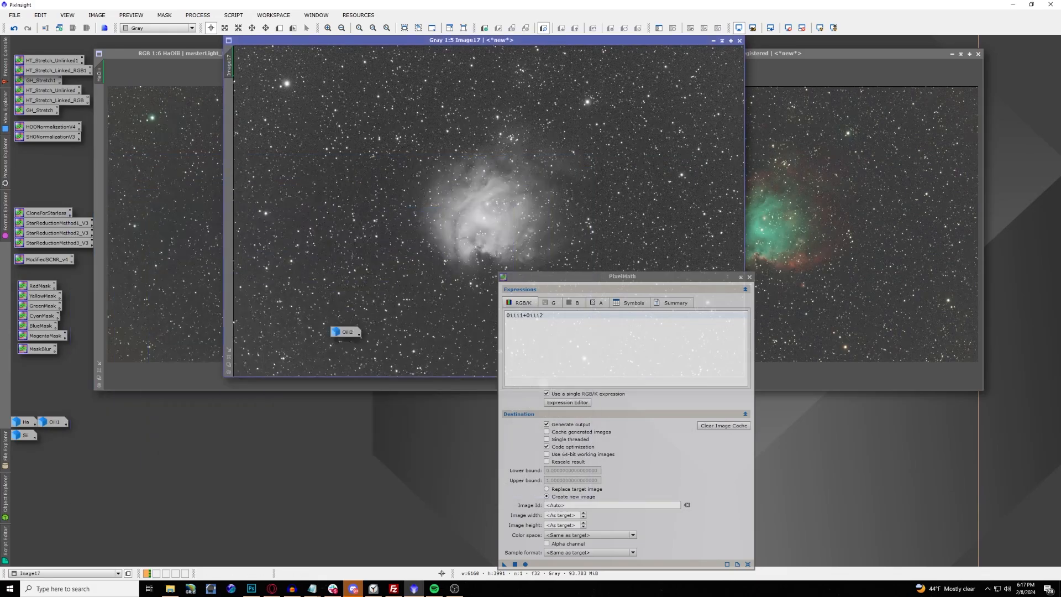
pyautogui.moveTo(344, 331); pyautogui.dragTo(58, 441)
pyautogui.click(741, 278)
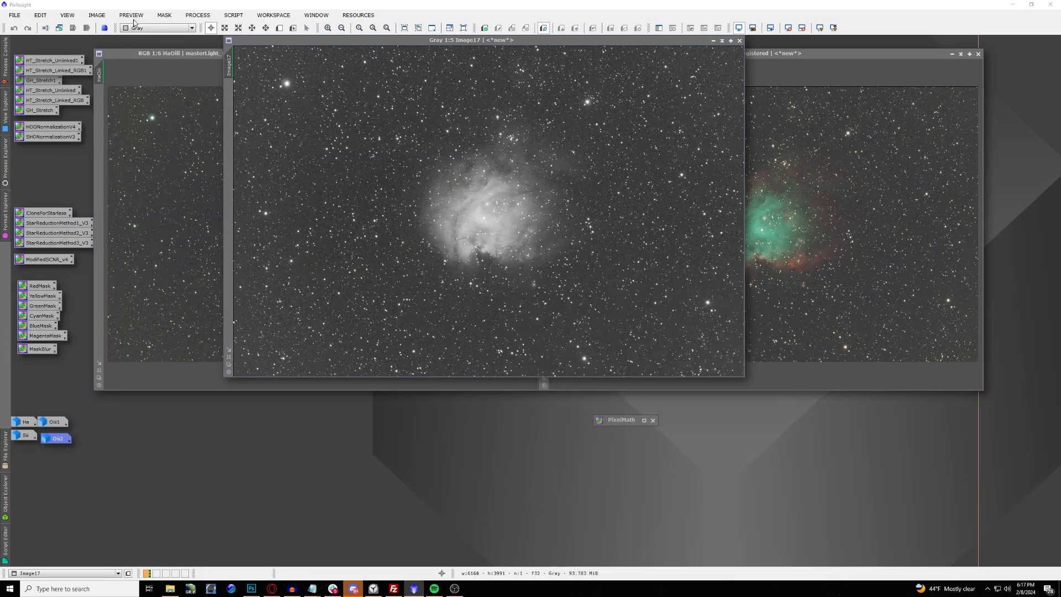
# Step: Rename the combined image Oiii and move its window down, away from the top of the workspace
pyautogui.doubleClick(229, 66)
pyautogui.write('Oiii')
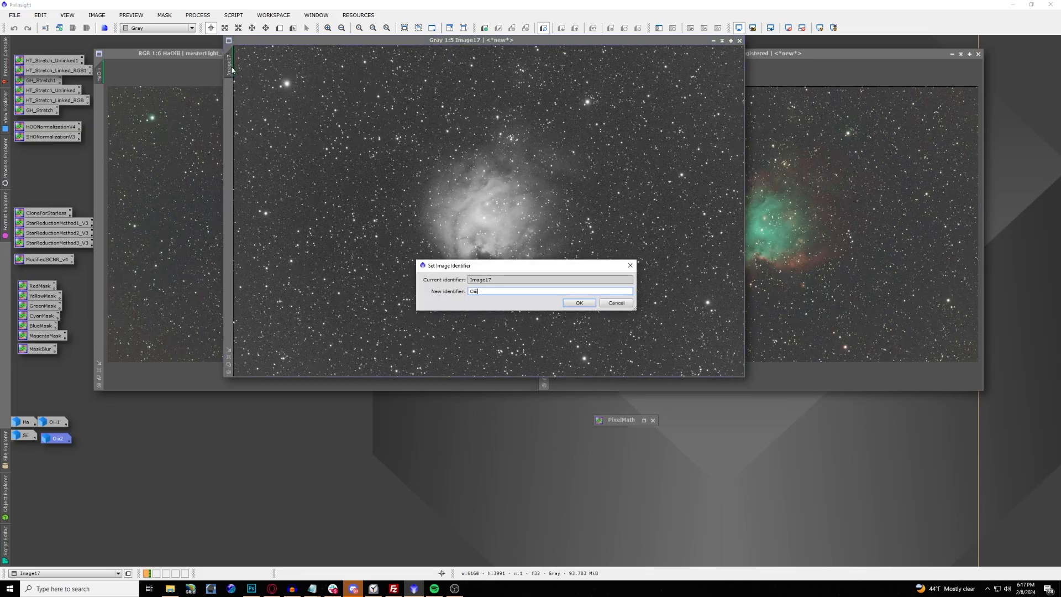
pyautogui.press('Return')
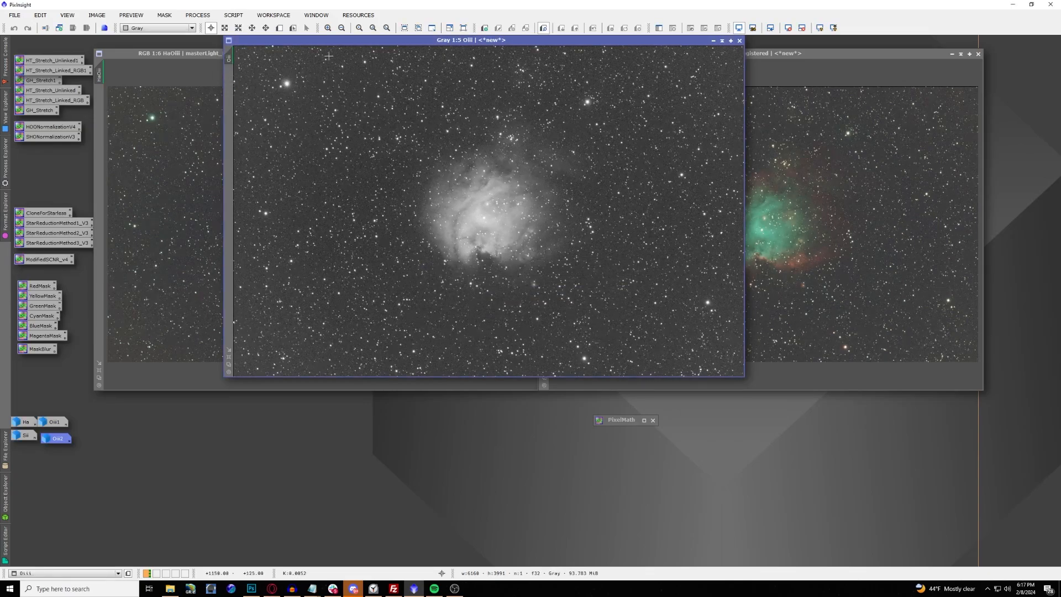
pyautogui.moveTo(384, 41); pyautogui.dragTo(515, 132)
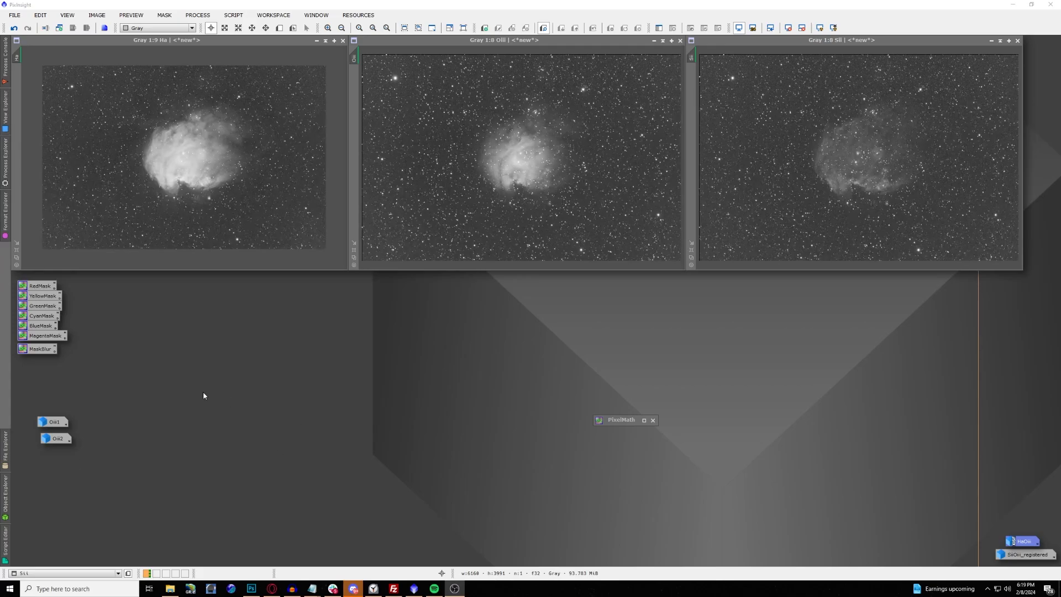
# Step: Apply BlurXTerminator to the Ha image with Sharpen Stars 0.25 and Sharpen Nonstellar 0.90, then close the process
pyautogui.click(204, 15)
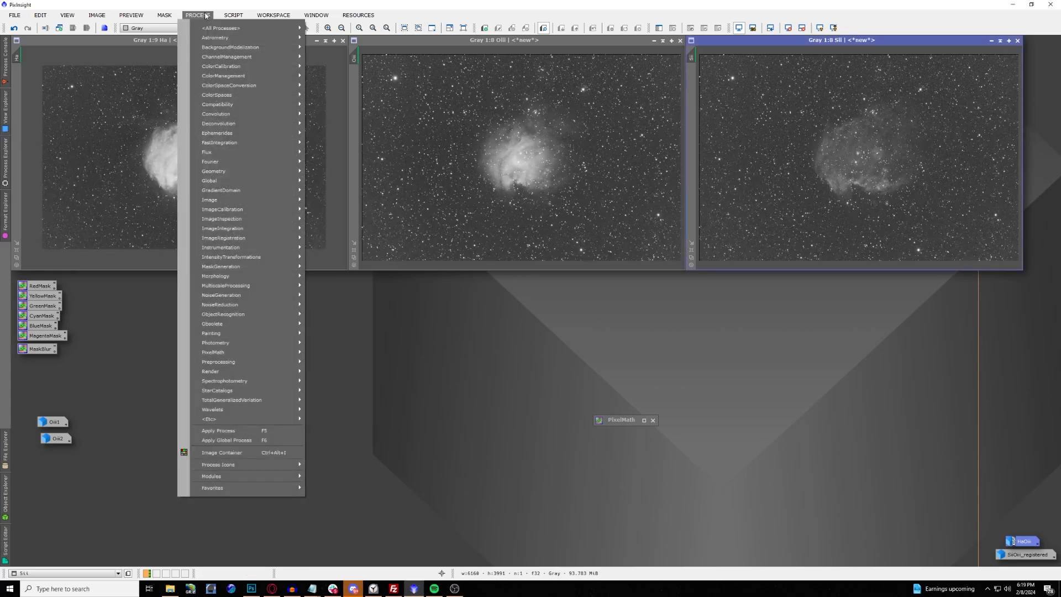
pyautogui.moveTo(221, 28)
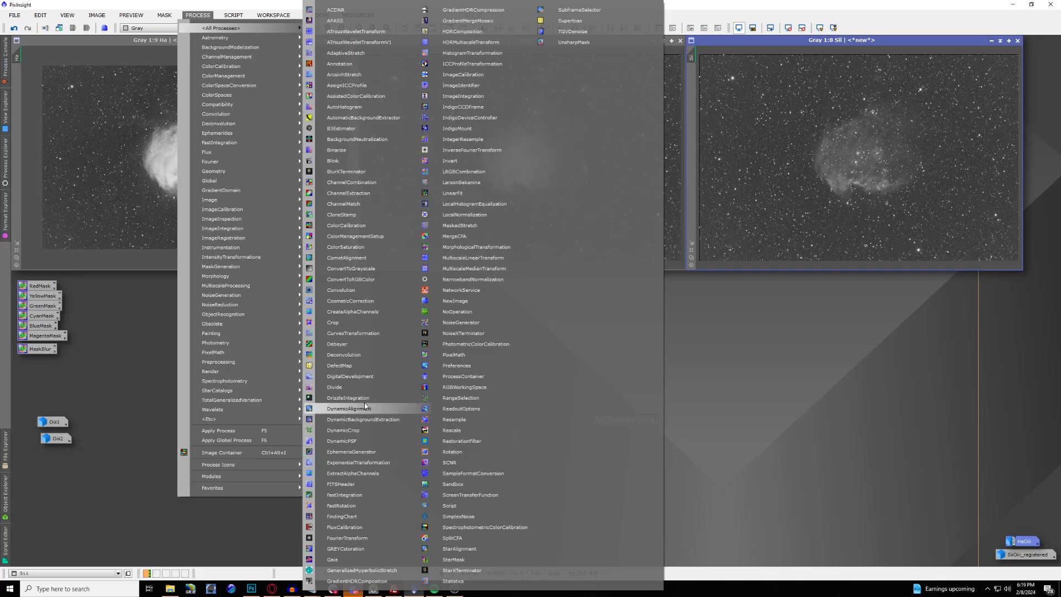
pyautogui.click(370, 172)
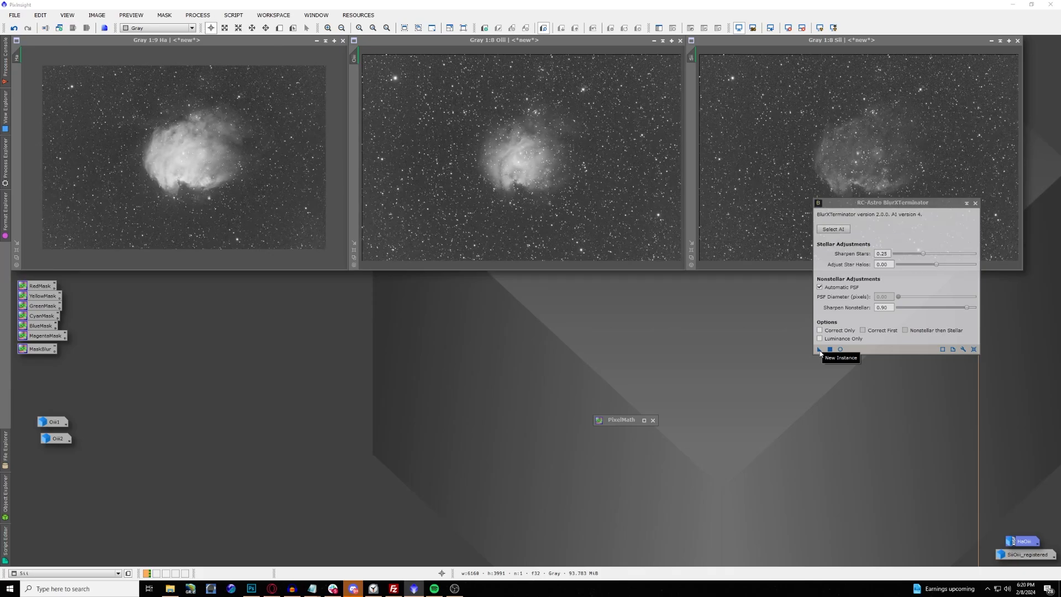
pyautogui.moveTo(819, 352); pyautogui.dragTo(124, 171)
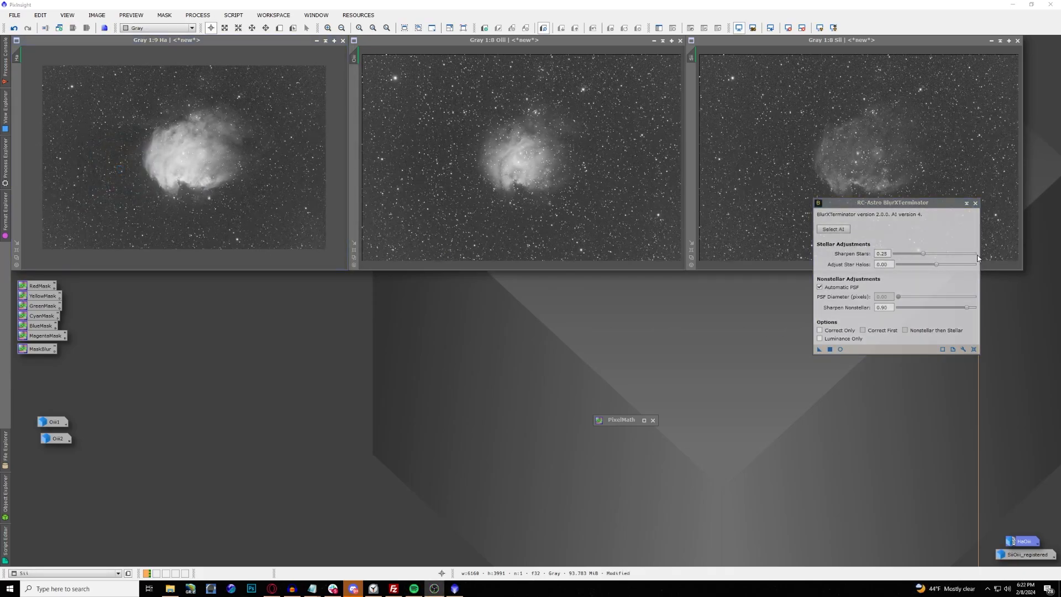
pyautogui.click(975, 204)
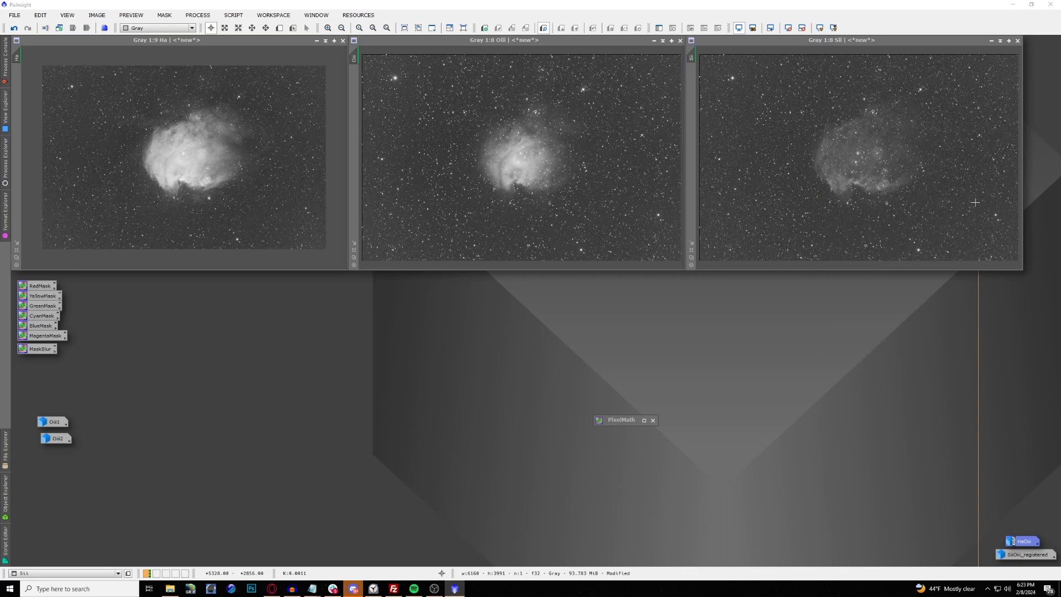
# Step: Remove the screen stretch from the Ha, Oiii and Sii images so each shows its linear data
pyautogui.click(267, 40)
pyautogui.click(802, 28)
pyautogui.click(681, 37)
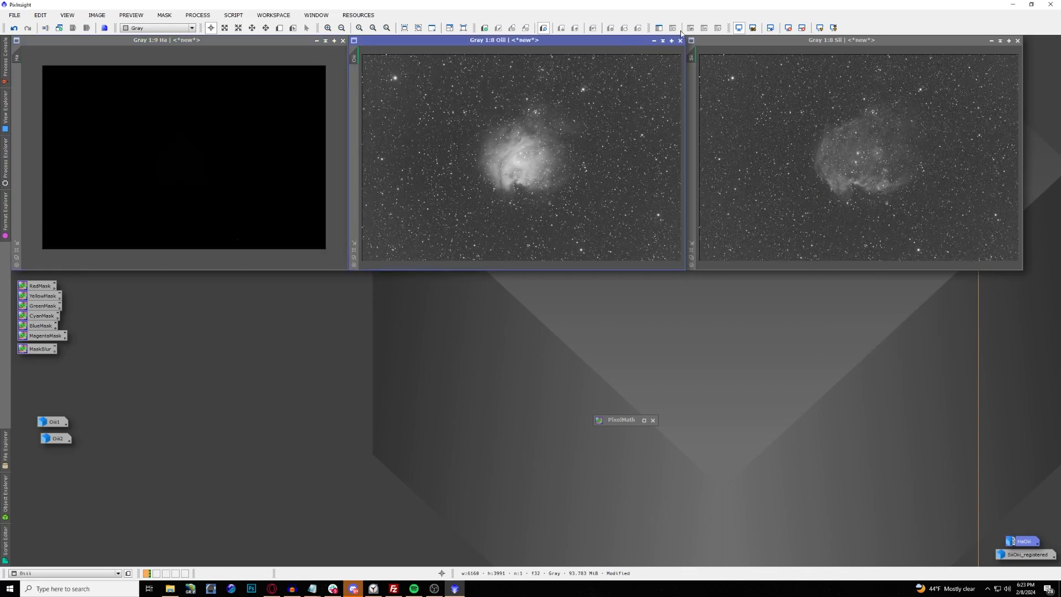
pyautogui.click(802, 28)
pyautogui.click(801, 39)
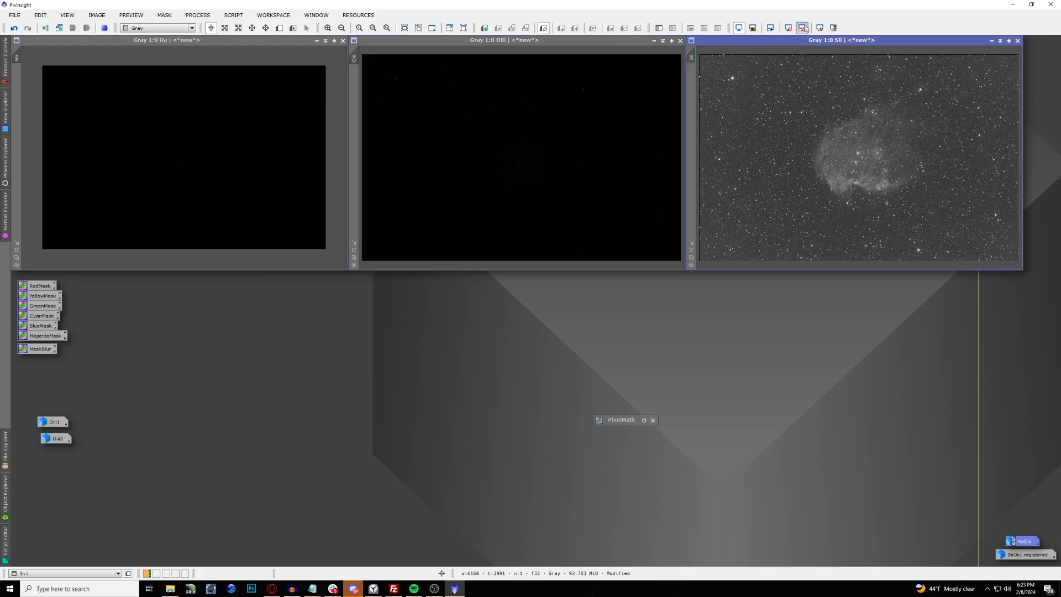
pyautogui.click(801, 28)
# Step: Stretch the Ha image permanently with the EZ Soft Stretch script at its default settings
pyautogui.click(249, 41)
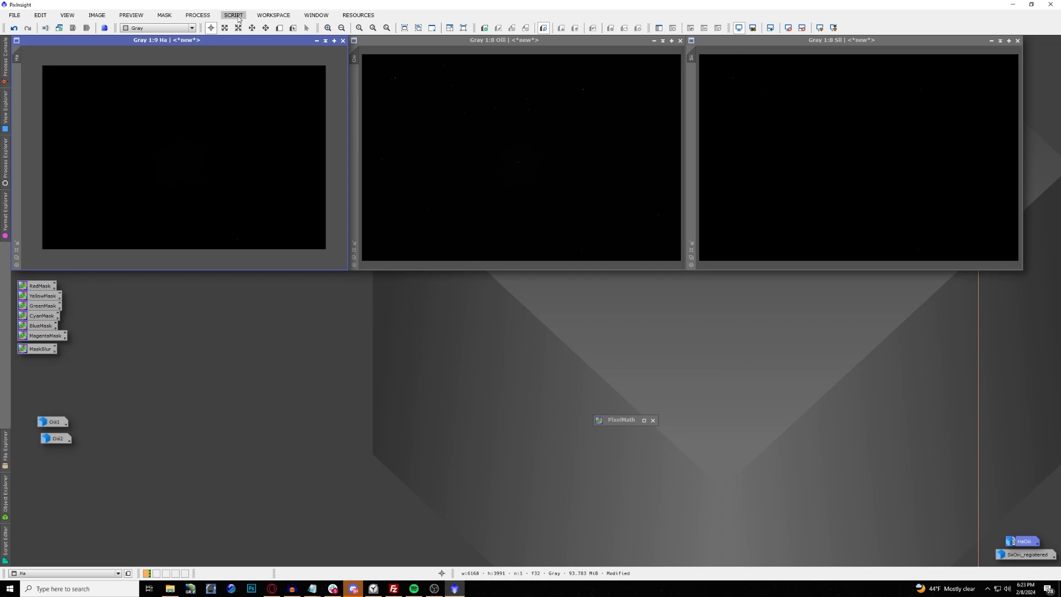
pyautogui.click(238, 19)
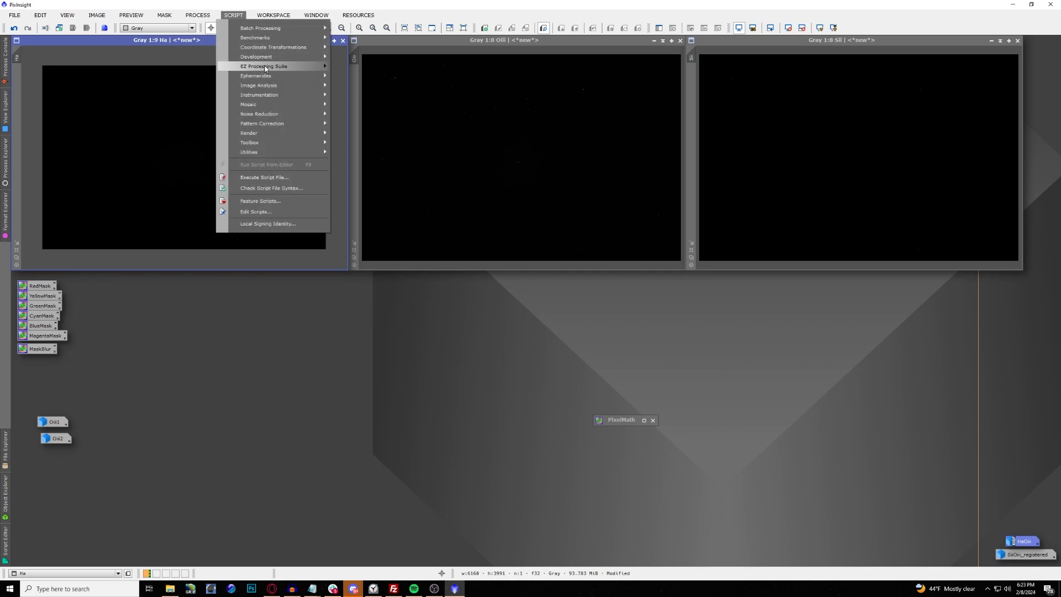
pyautogui.moveTo(292, 72)
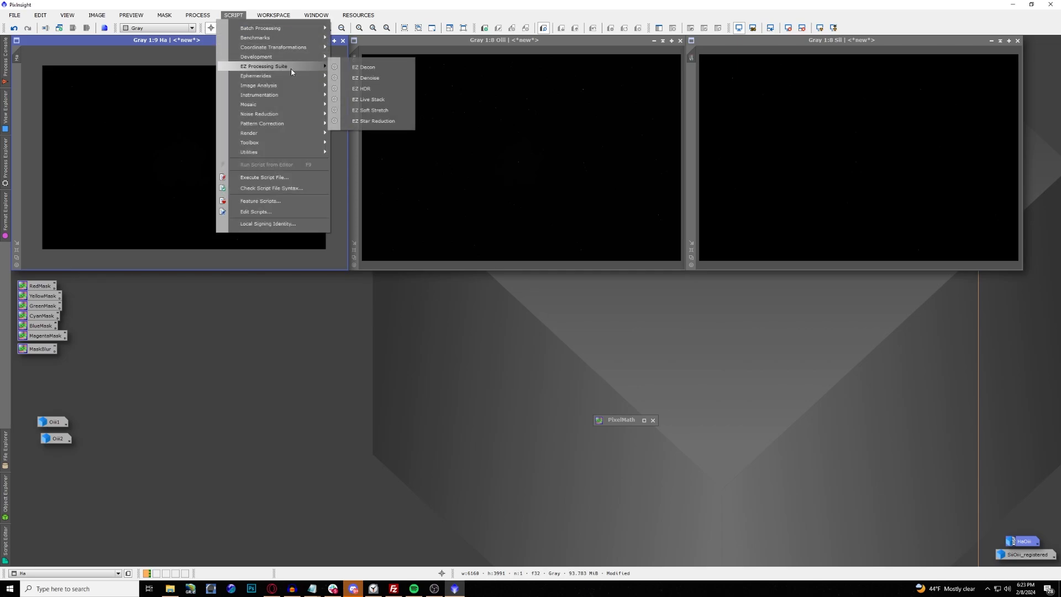
pyautogui.click(375, 112)
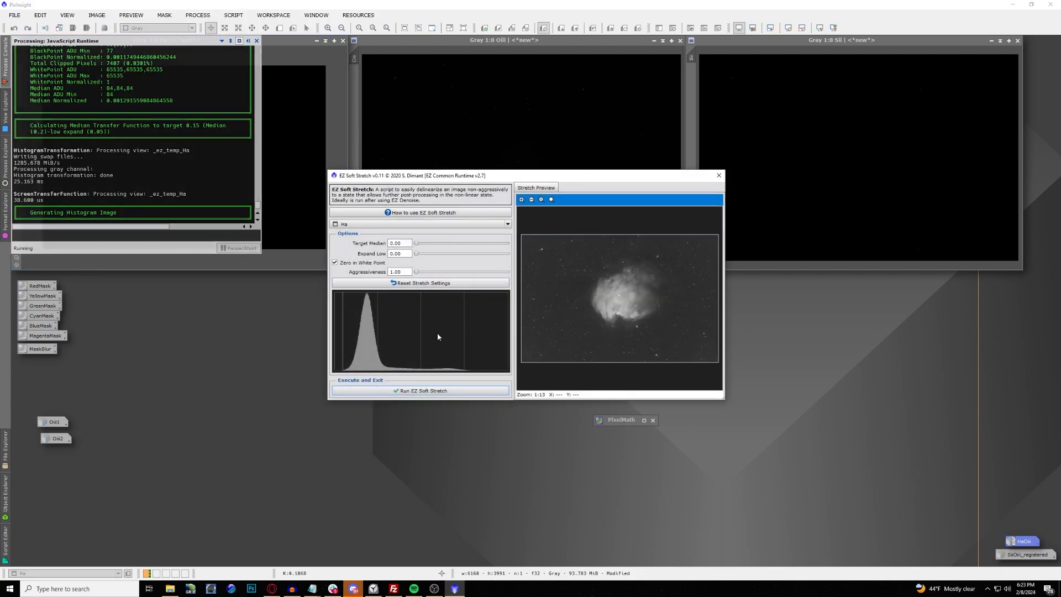
pyautogui.click(439, 390)
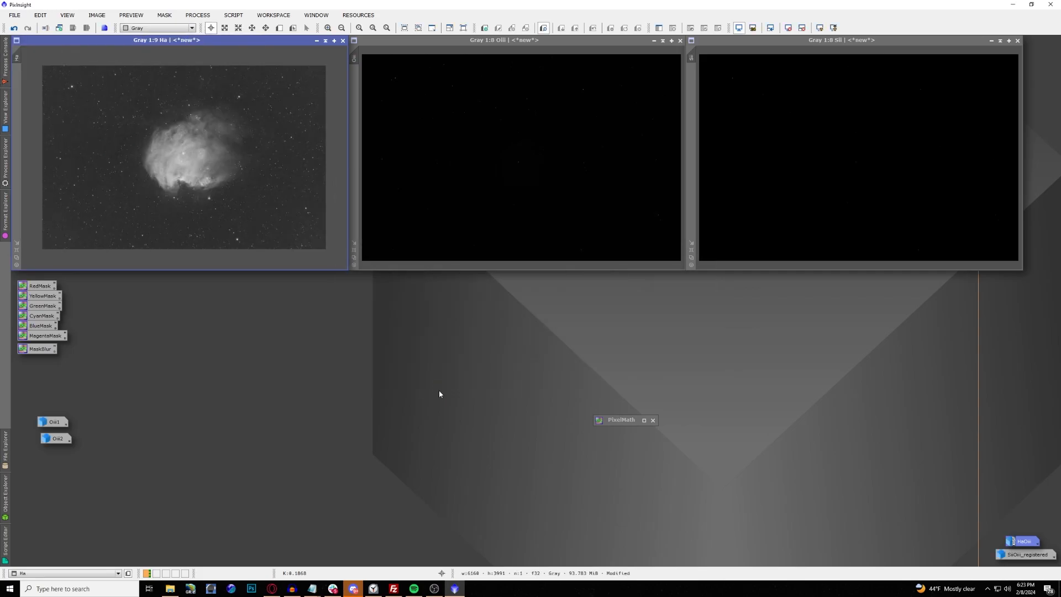
# Step: Stretch the Oiii image permanently with the EZ Soft Stretch script at its default settings
pyautogui.click(447, 46)
pyautogui.click(233, 15)
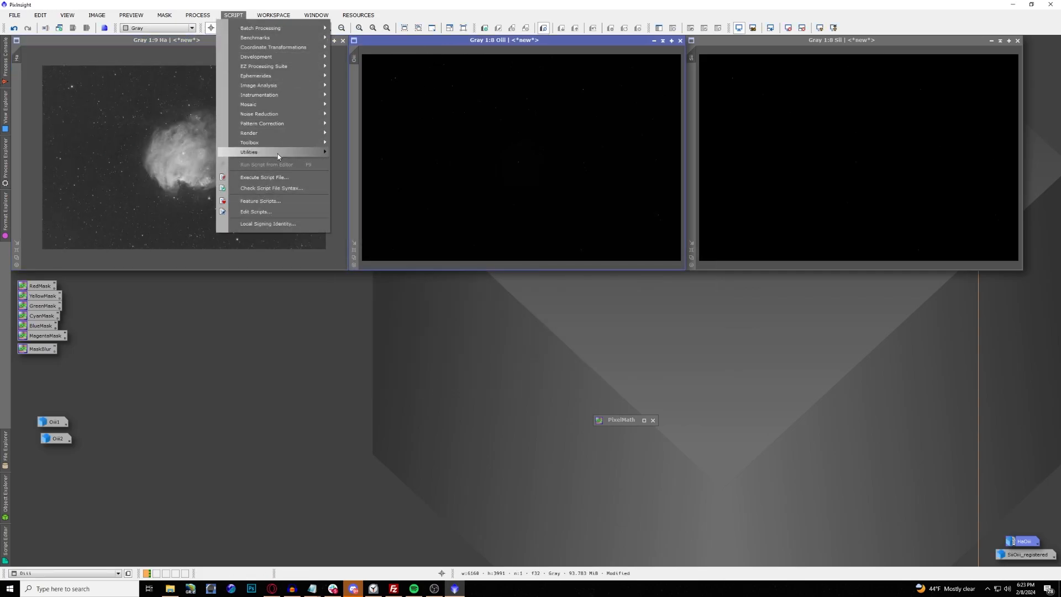
pyautogui.moveTo(282, 65)
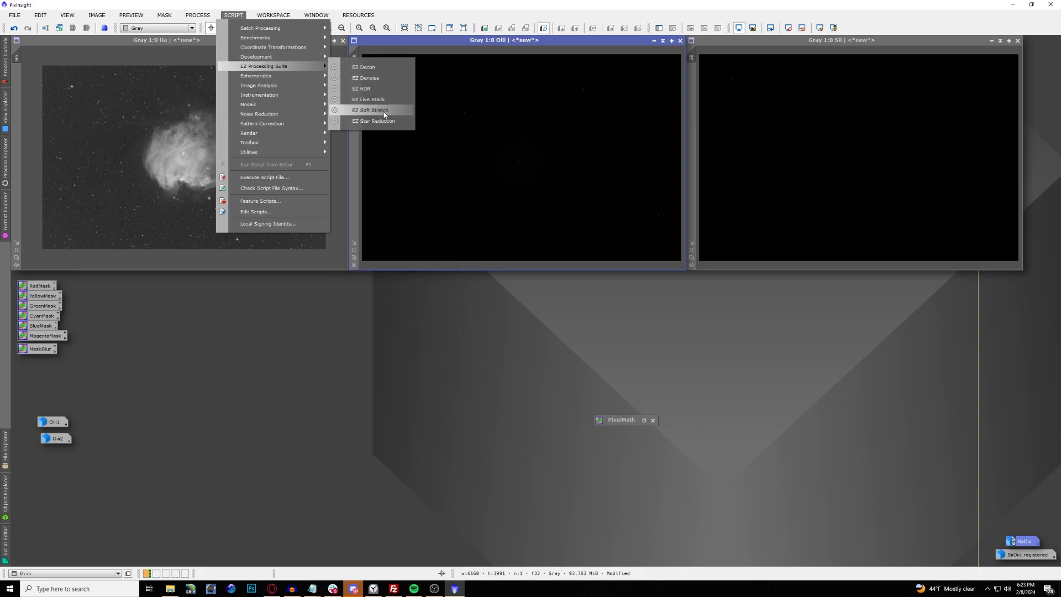
pyautogui.click(365, 112)
pyautogui.click(426, 385)
pyautogui.click(233, 15)
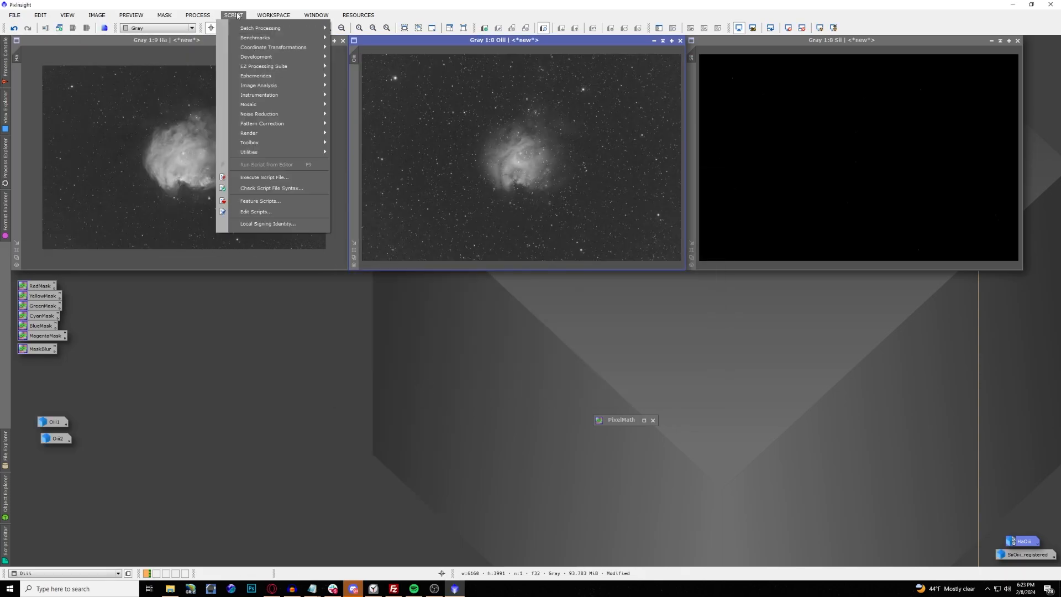
pyautogui.moveTo(276, 66)
pyautogui.click(369, 110)
pyautogui.click(427, 387)
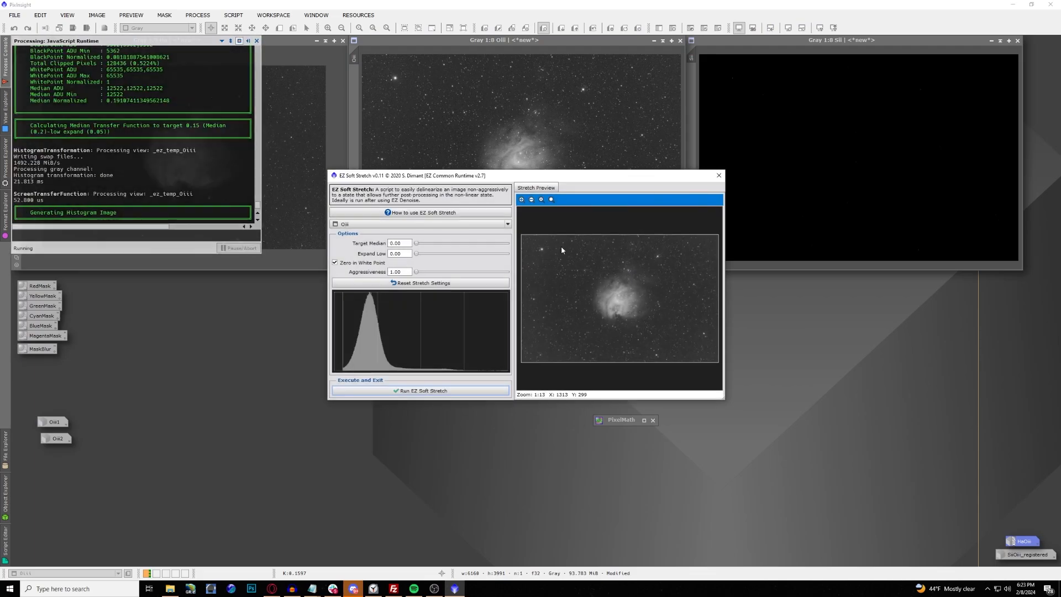
# Step: Stretch the Sii image permanently with the EZ Soft Stretch script at its default settings
pyautogui.click(754, 48)
pyautogui.click(233, 15)
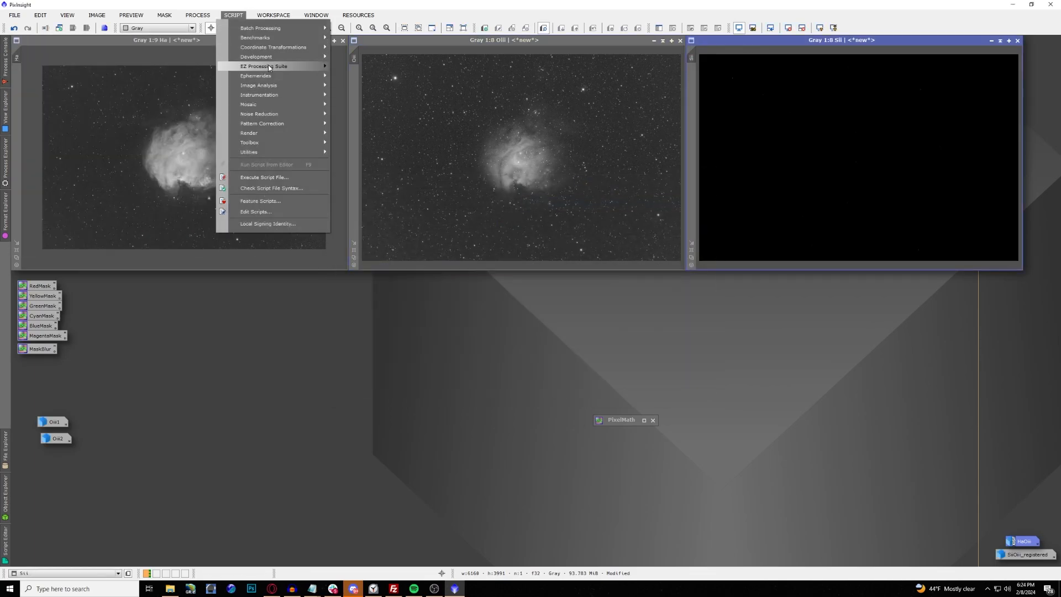
pyautogui.moveTo(276, 66)
pyautogui.click(376, 111)
pyautogui.click(441, 381)
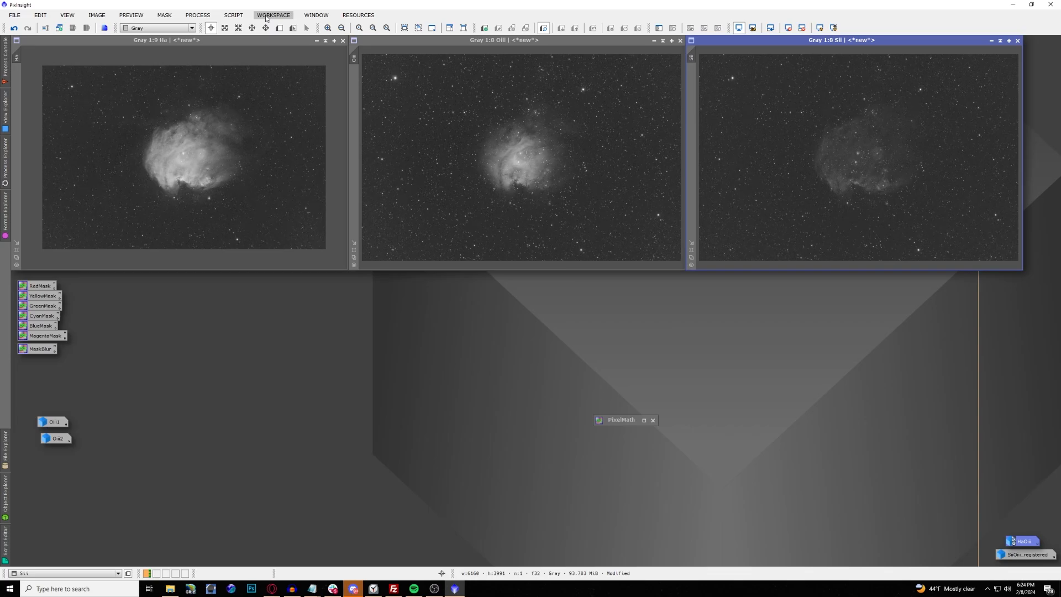
# Step: Set up LRGBCombination with Ha as L, Sii as R, Ha as G and Oiii as B
pyautogui.click(206, 17)
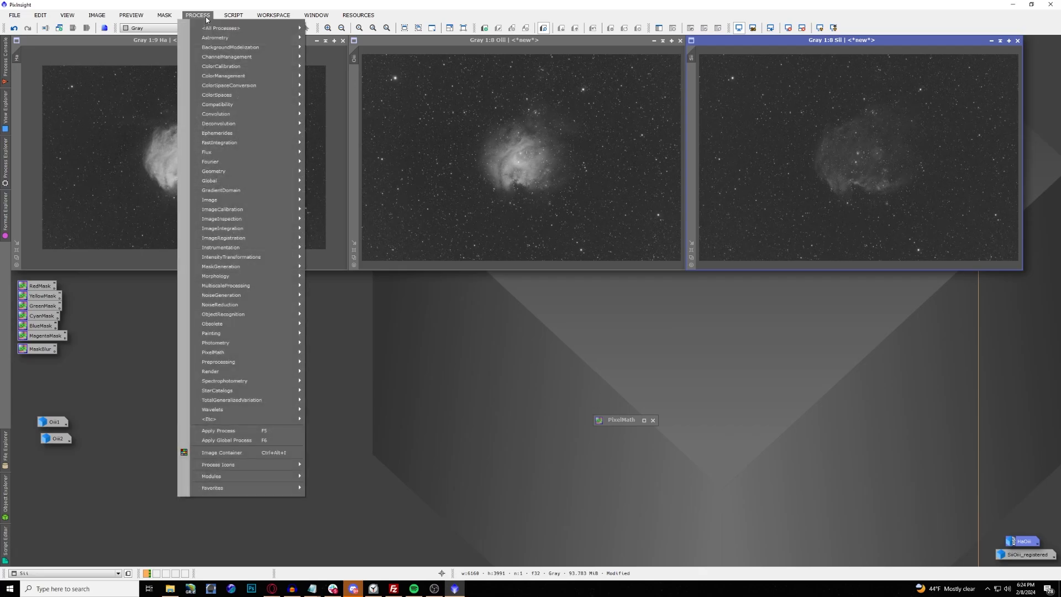
pyautogui.moveTo(214, 33)
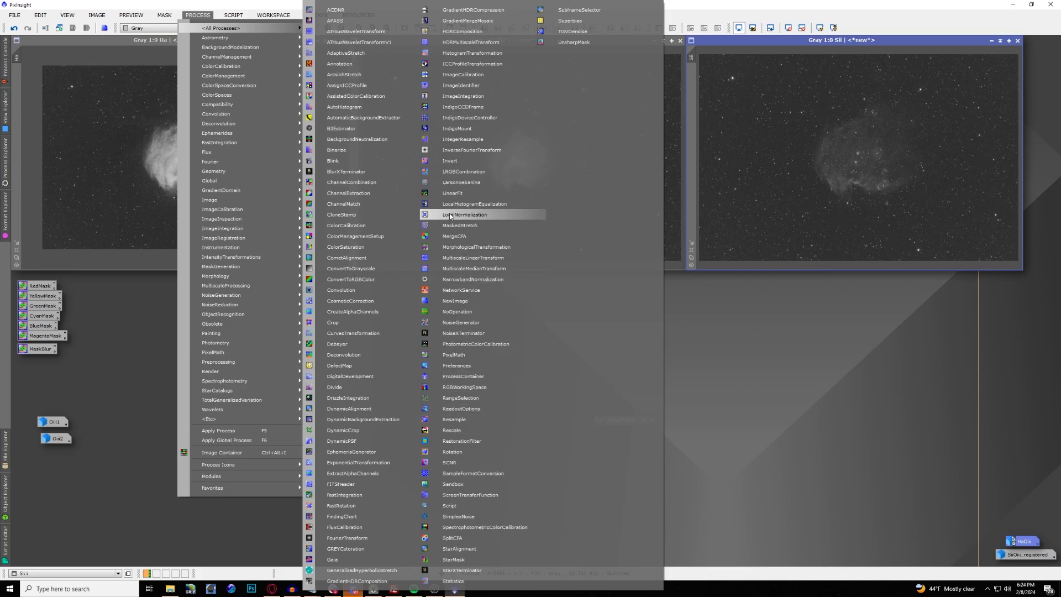
pyautogui.click(464, 172)
pyautogui.moveTo(931, 283); pyautogui.dragTo(558, 200)
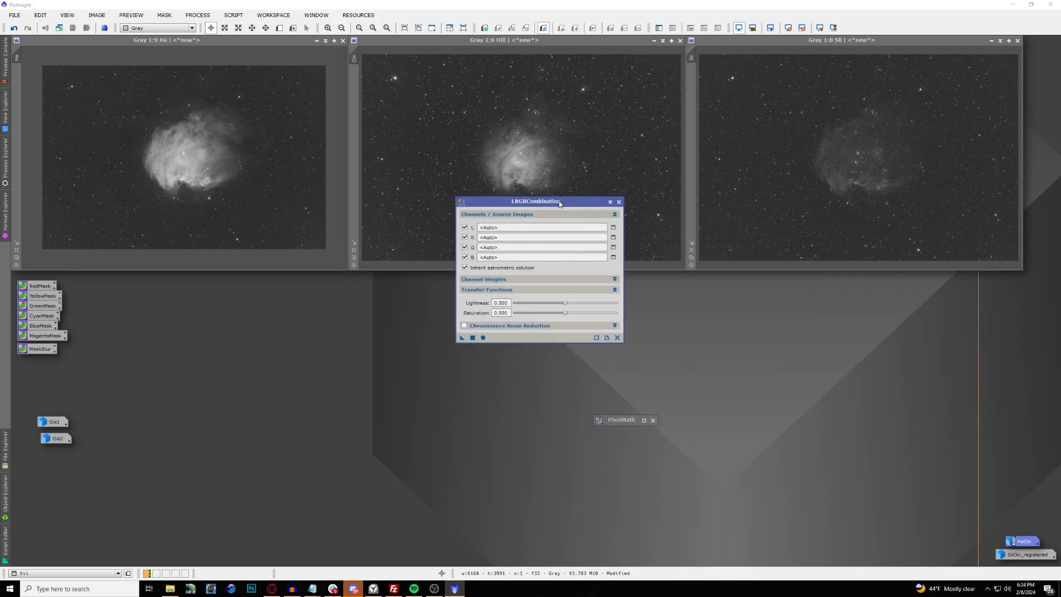
pyautogui.click(512, 227)
pyautogui.press('Return')
pyautogui.press('Tab')
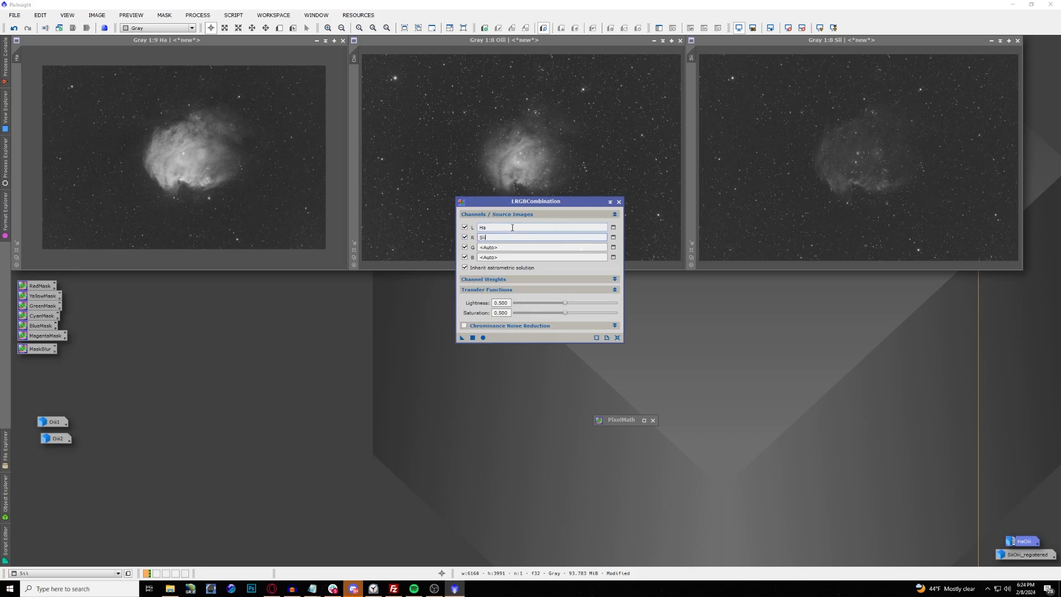
pyautogui.press('Return')
pyautogui.press('Tab')
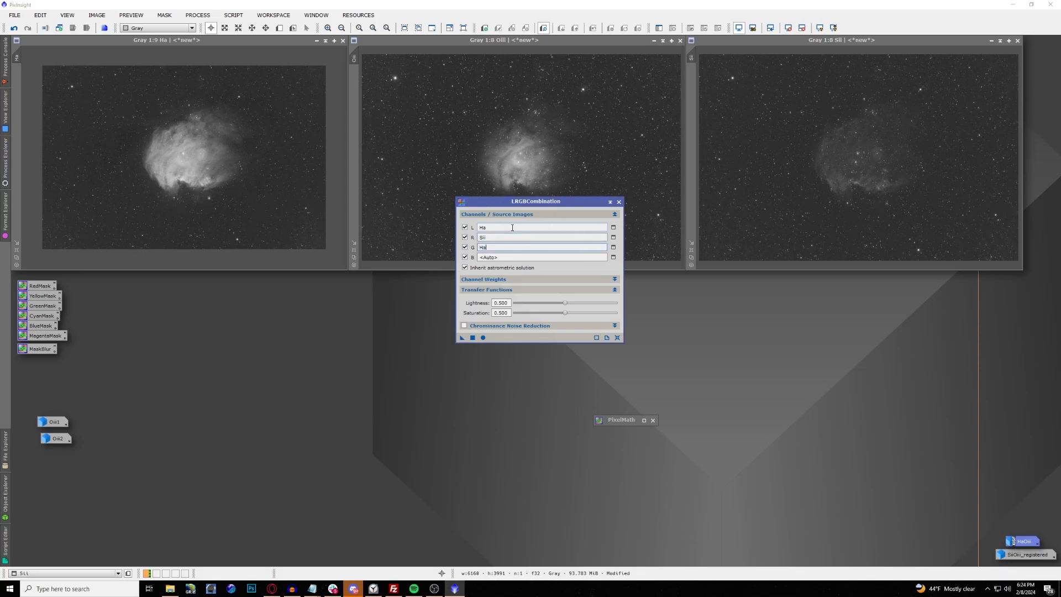
pyautogui.press('Return')
pyautogui.press('Tab')
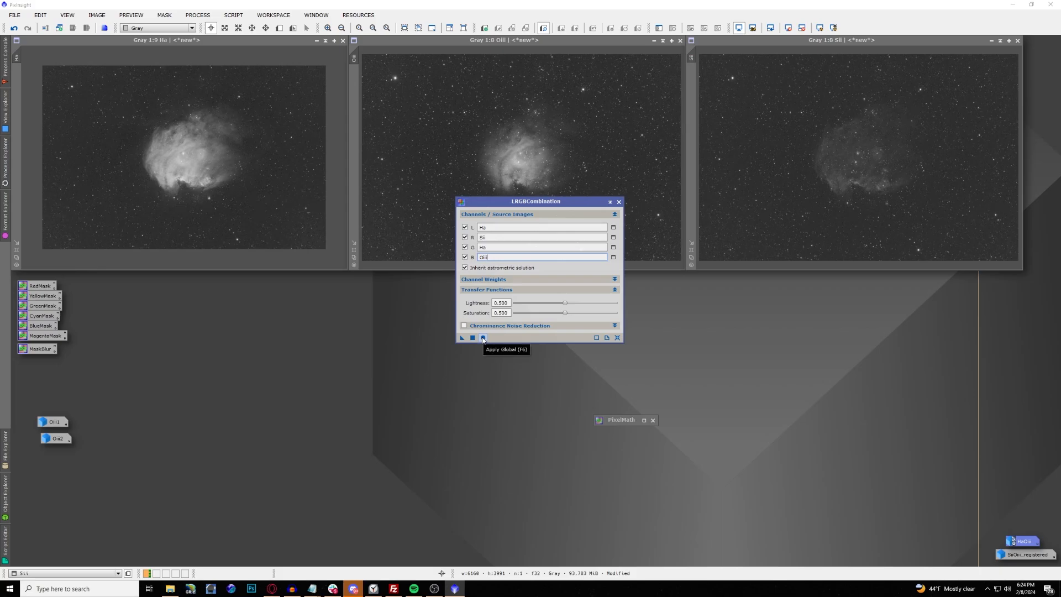
# Step: Apply LRGBCombination globally to create the combined colour image, then close the process
pyautogui.click(483, 337)
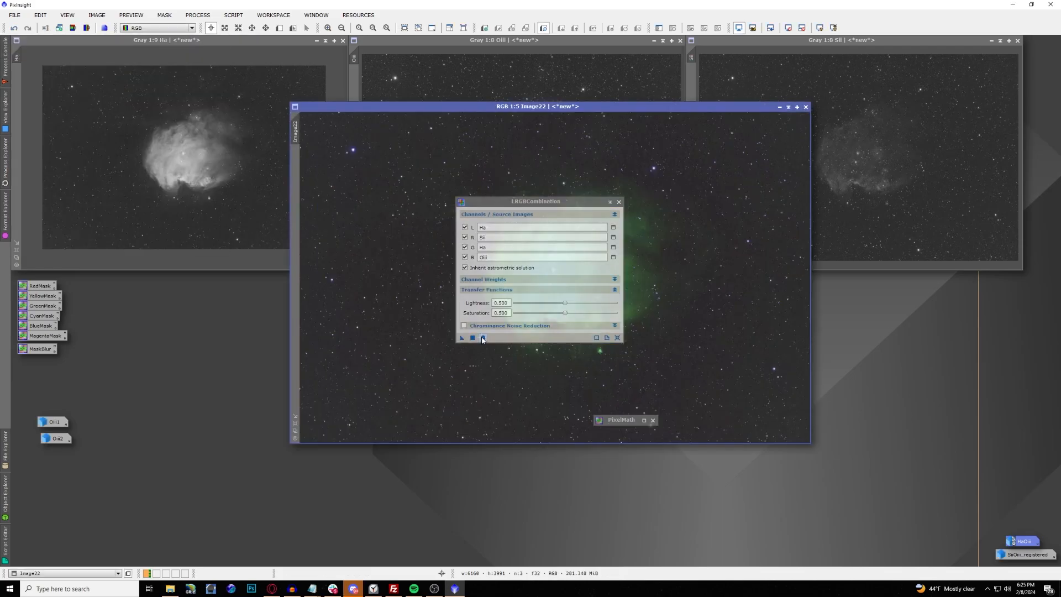
pyautogui.moveTo(583, 203); pyautogui.dragTo(974, 287)
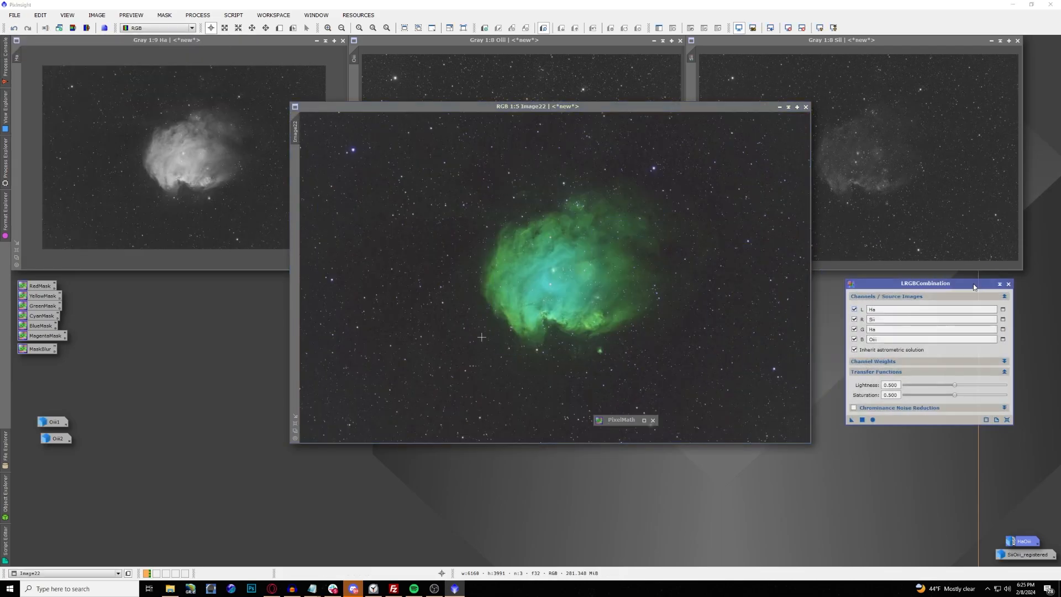
pyautogui.click(1010, 287)
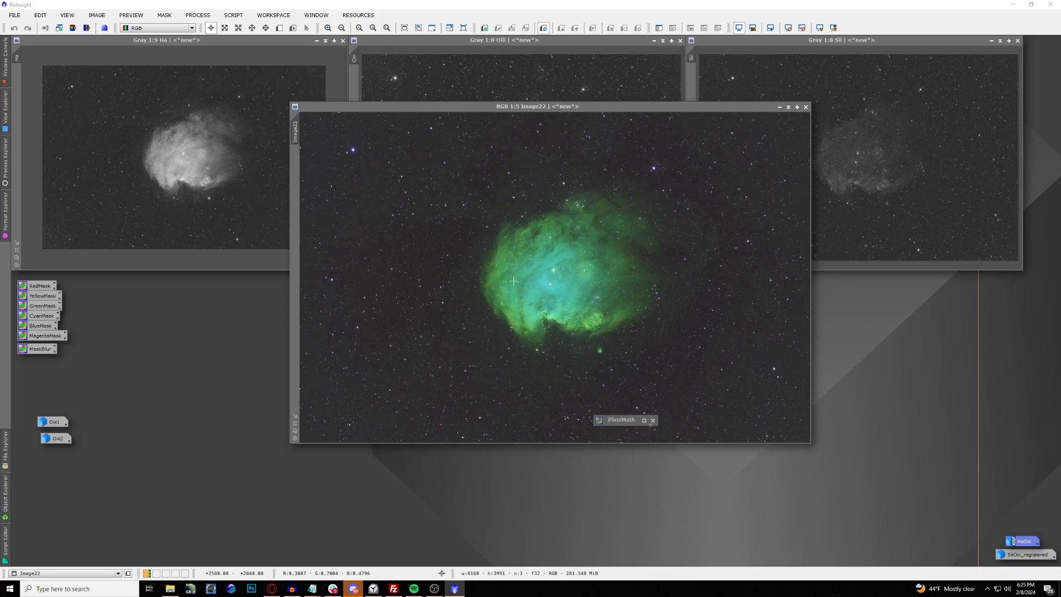
# Step: Move the collapsed PixelMath process off the combined colour image and reposition the image window
pyautogui.scroll(3, 541, 268)
pyautogui.scroll(-1, 552, 319)
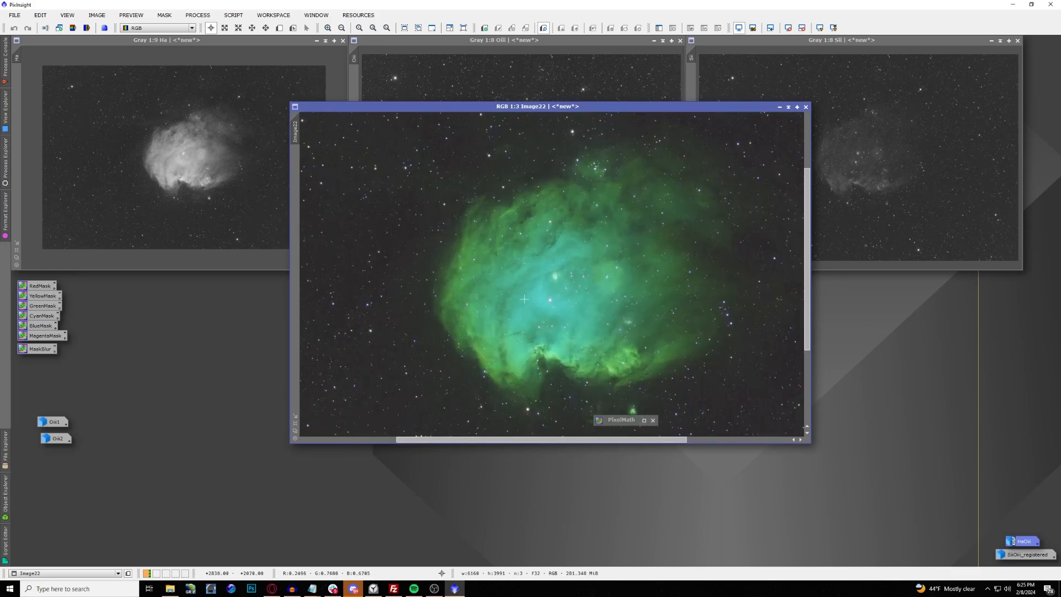
pyautogui.scroll(-1, 524, 298)
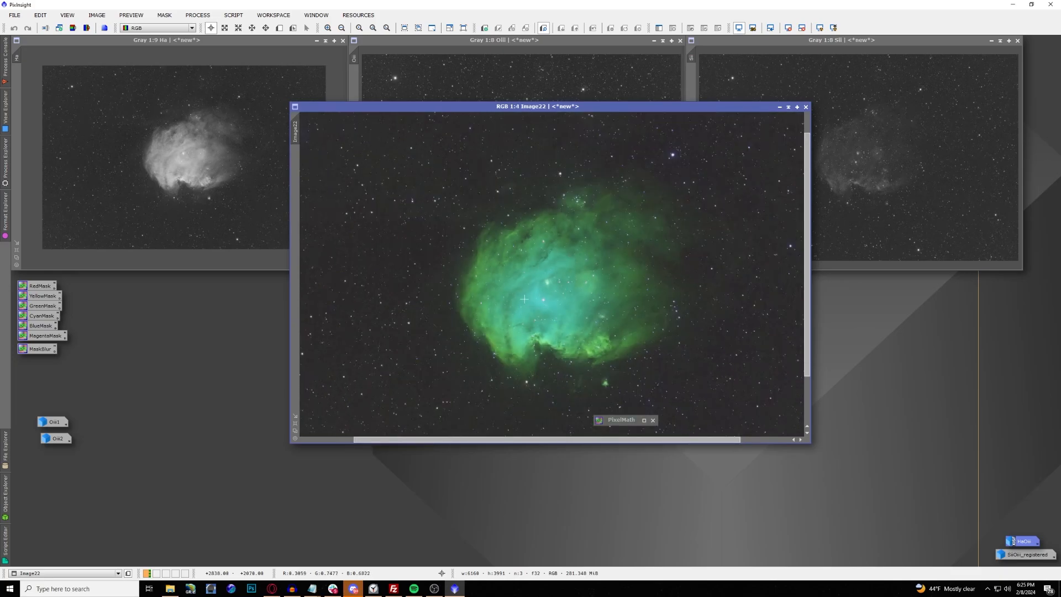
pyautogui.scroll(-1, 524, 299)
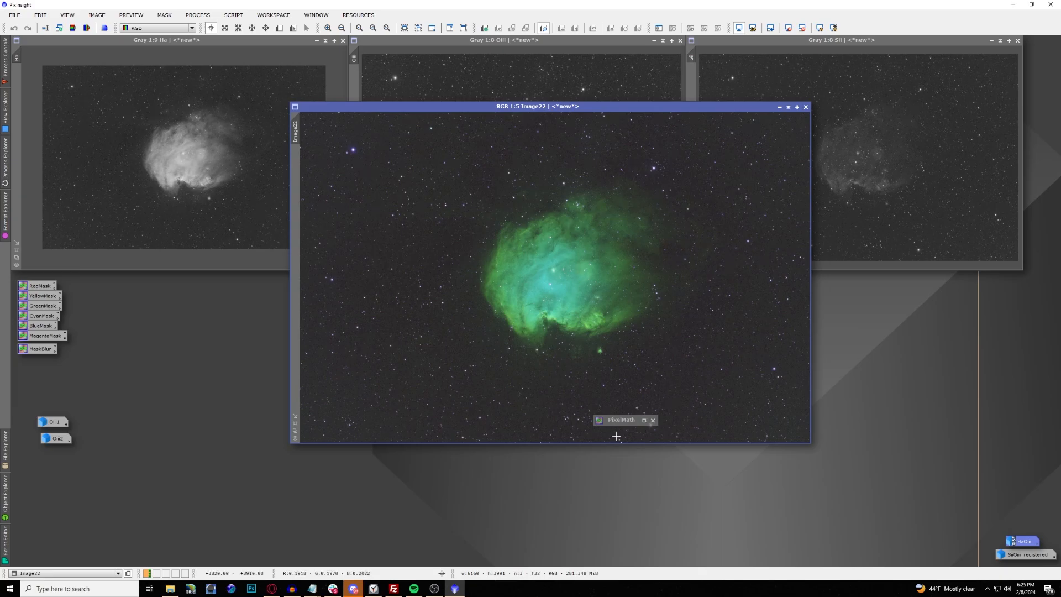
pyautogui.moveTo(618, 422); pyautogui.dragTo(882, 135)
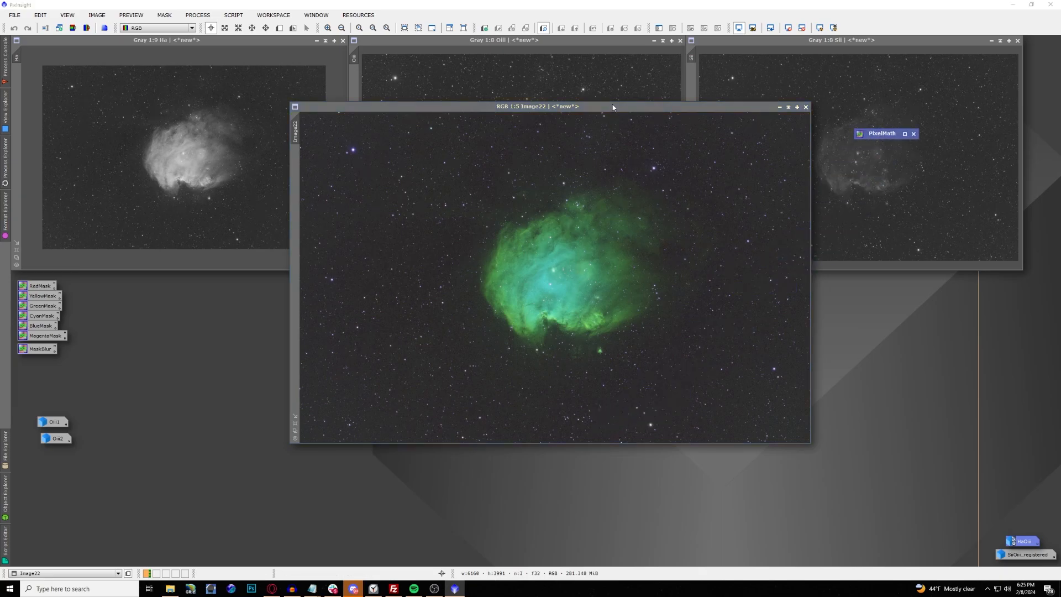
pyautogui.moveTo(613, 107); pyautogui.dragTo(560, 116)
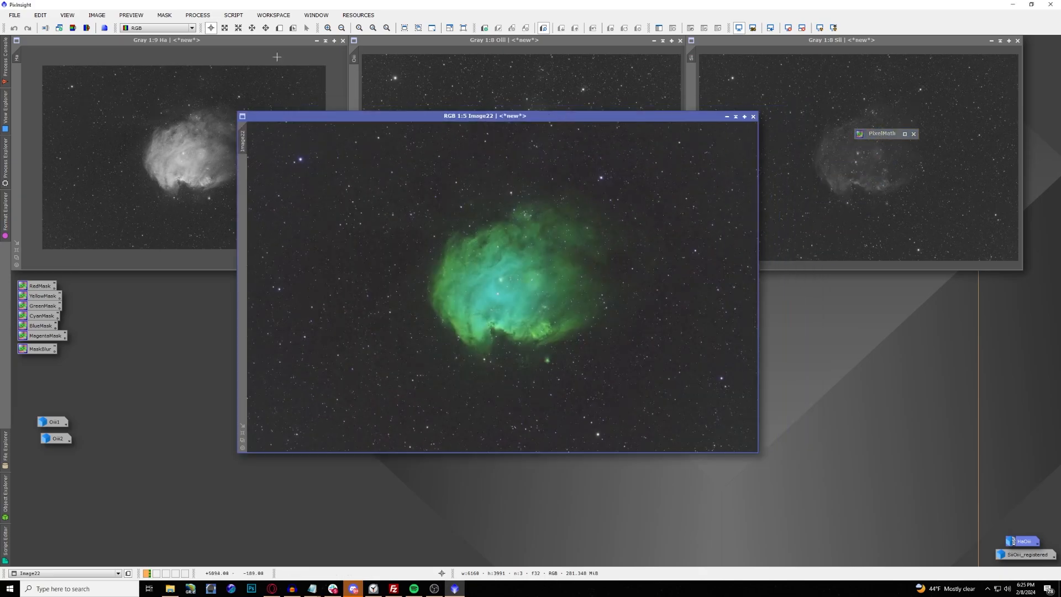
# Step: Remove the stars from the combined image with StarXTerminator, using Generate Star Image and Large Overlap with Unscreen Stars off
pyautogui.click(201, 16)
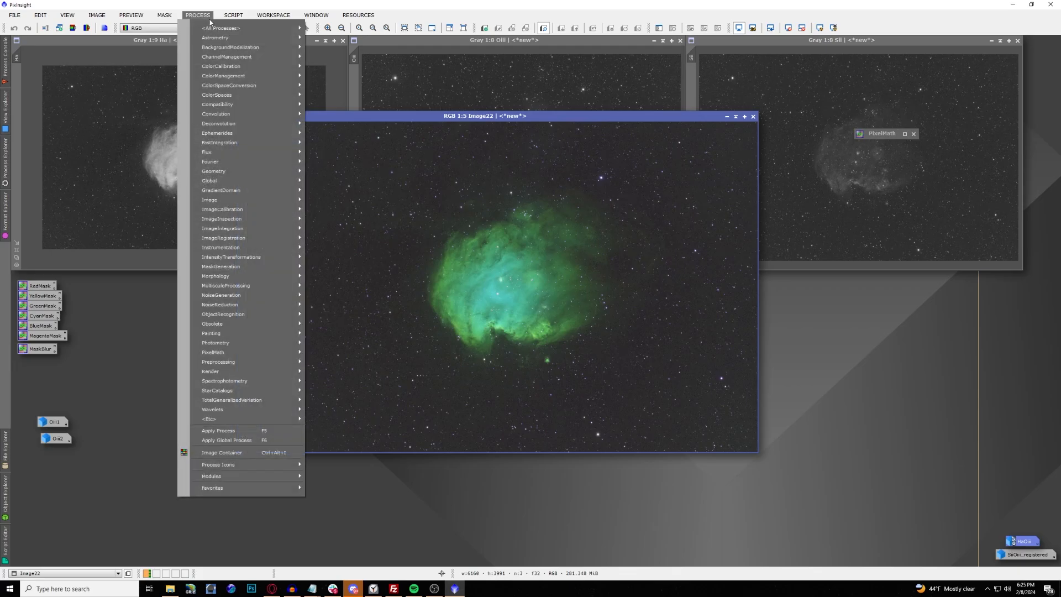
pyautogui.moveTo(215, 28)
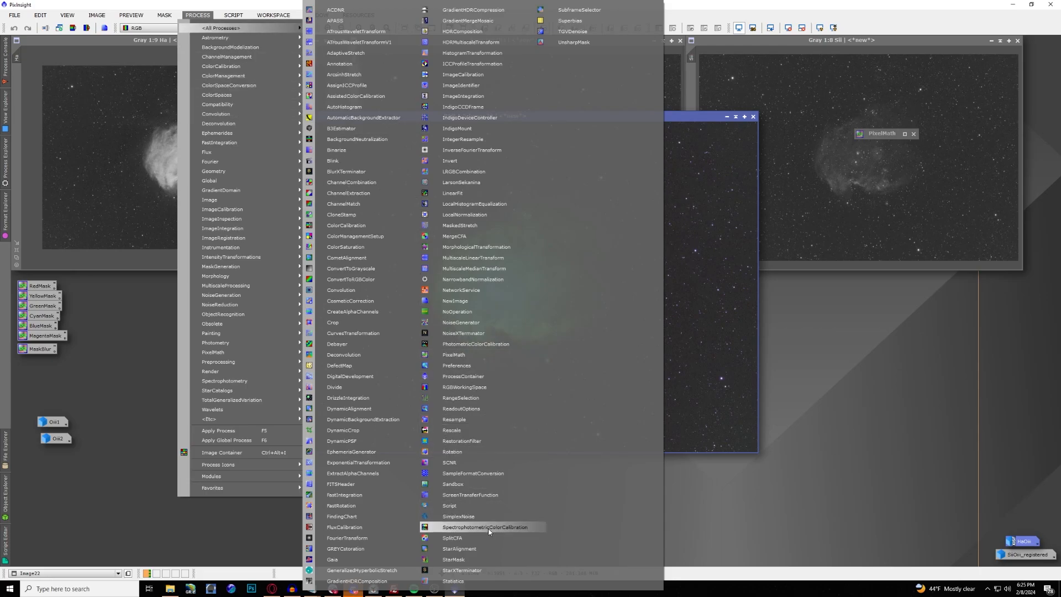
pyautogui.click(462, 570)
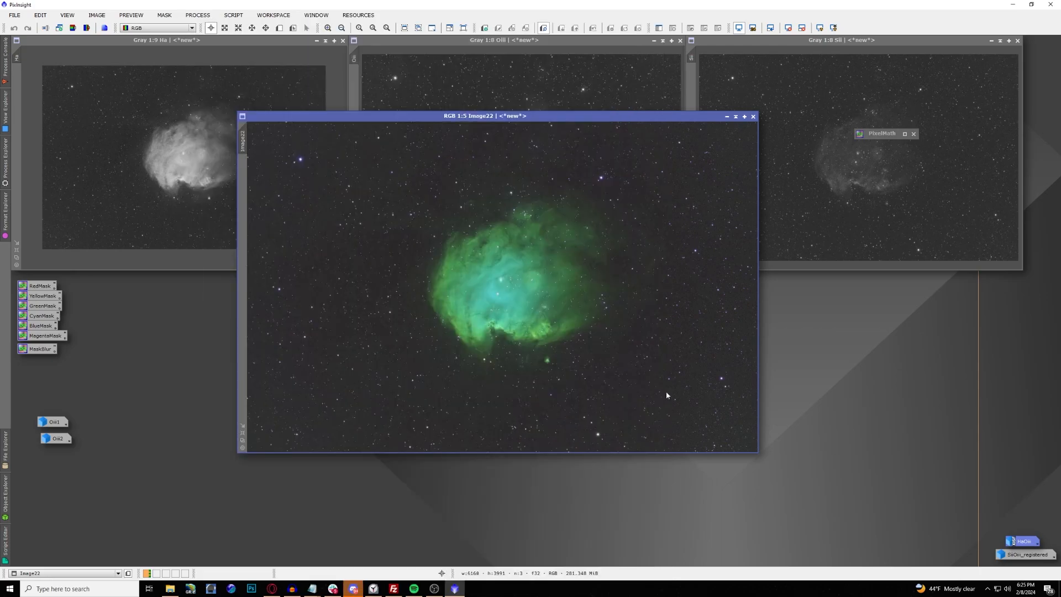
pyautogui.click(902, 125)
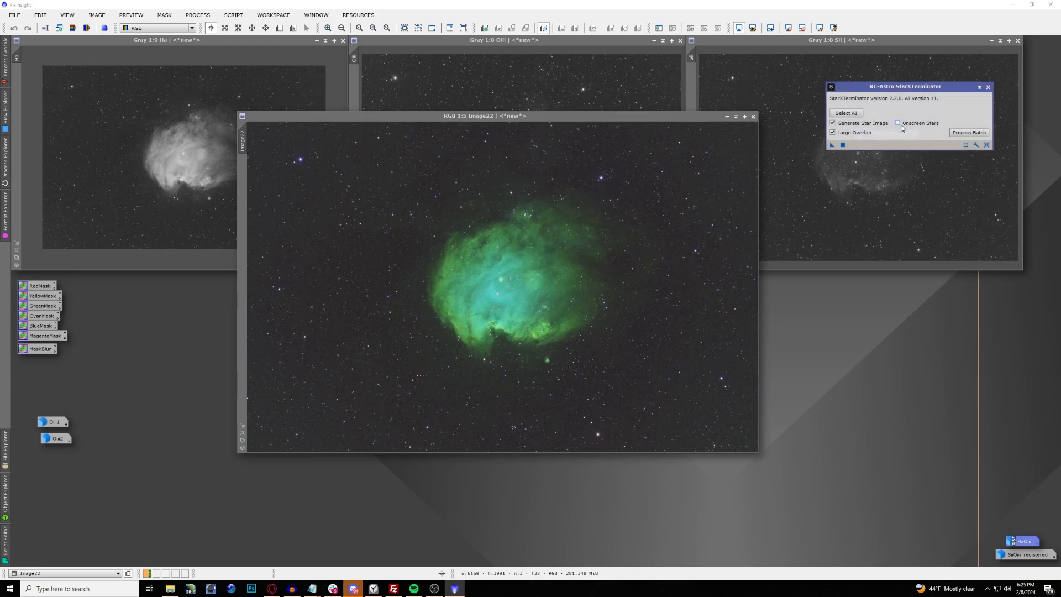
pyautogui.moveTo(832, 145); pyautogui.dragTo(527, 218)
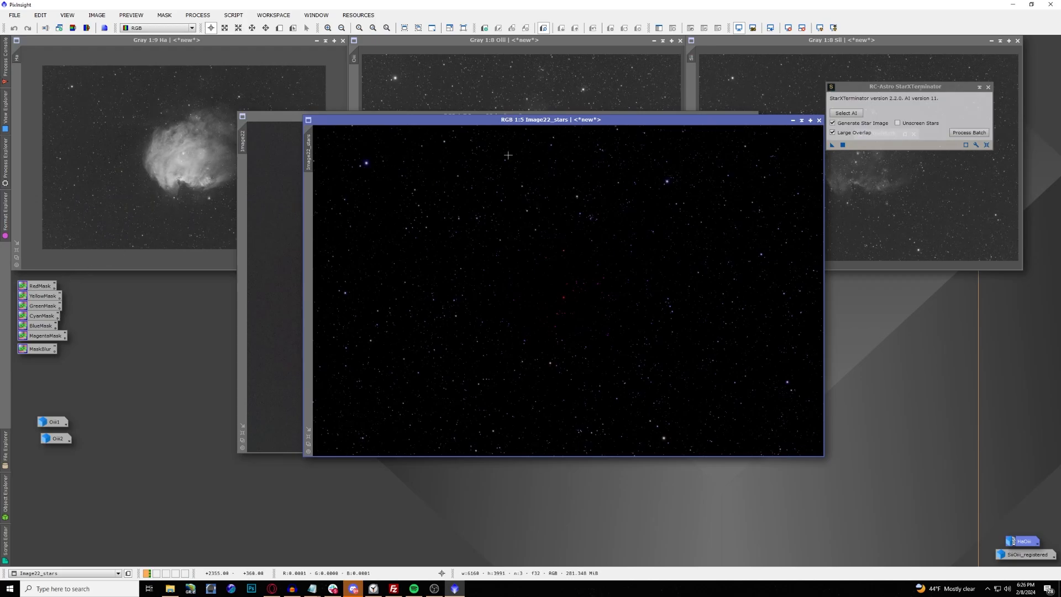
# Step: Minimize the extracted stars image and park its icon on the empty workspace clear of the starless image
pyautogui.moveTo(529, 120); pyautogui.dragTo(576, 76)
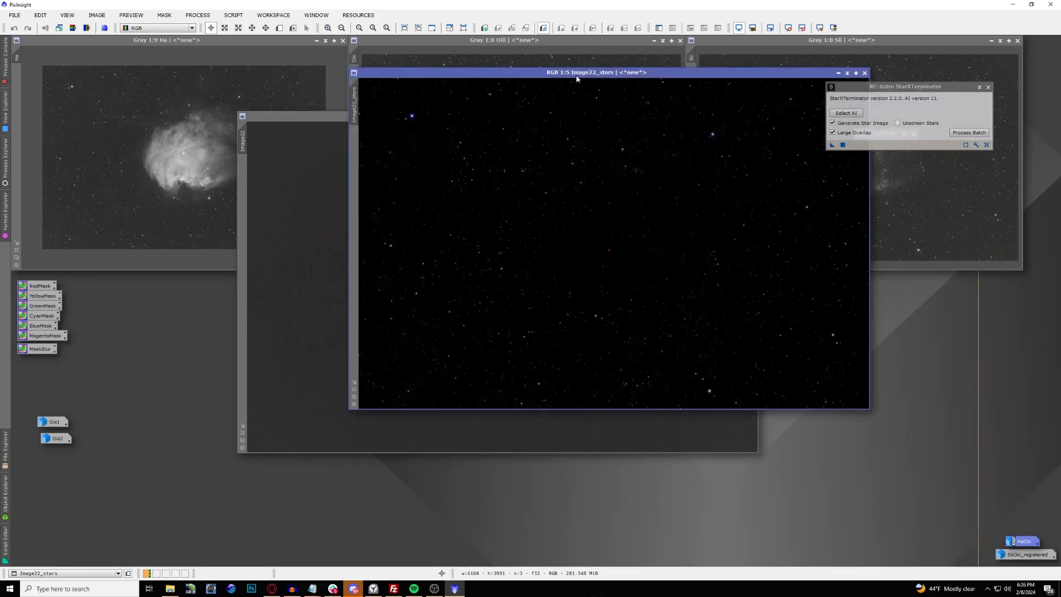
pyautogui.click(838, 74)
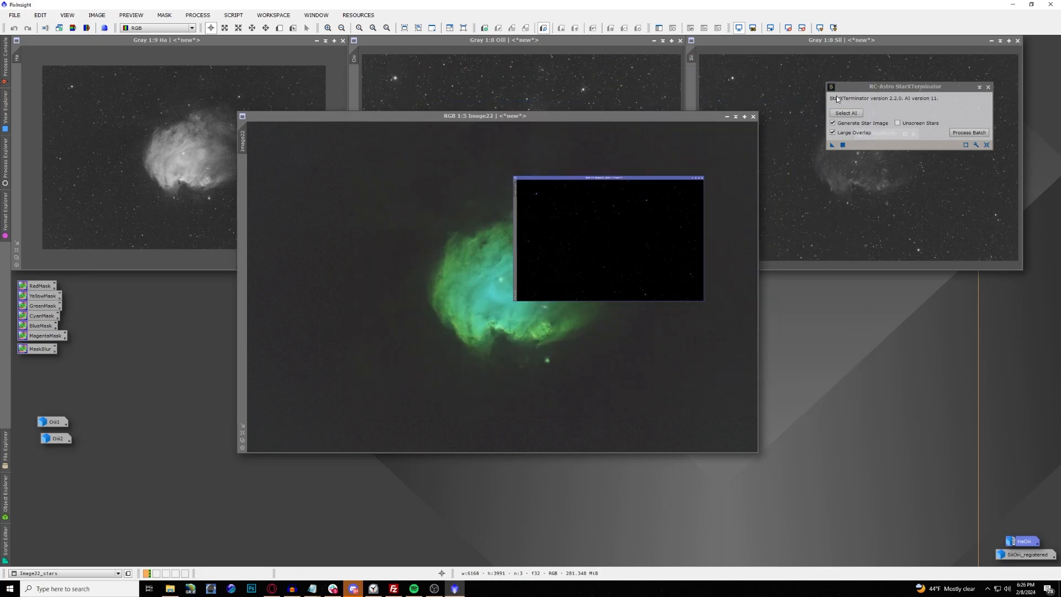
pyautogui.moveTo(623, 248); pyautogui.dragTo(932, 327)
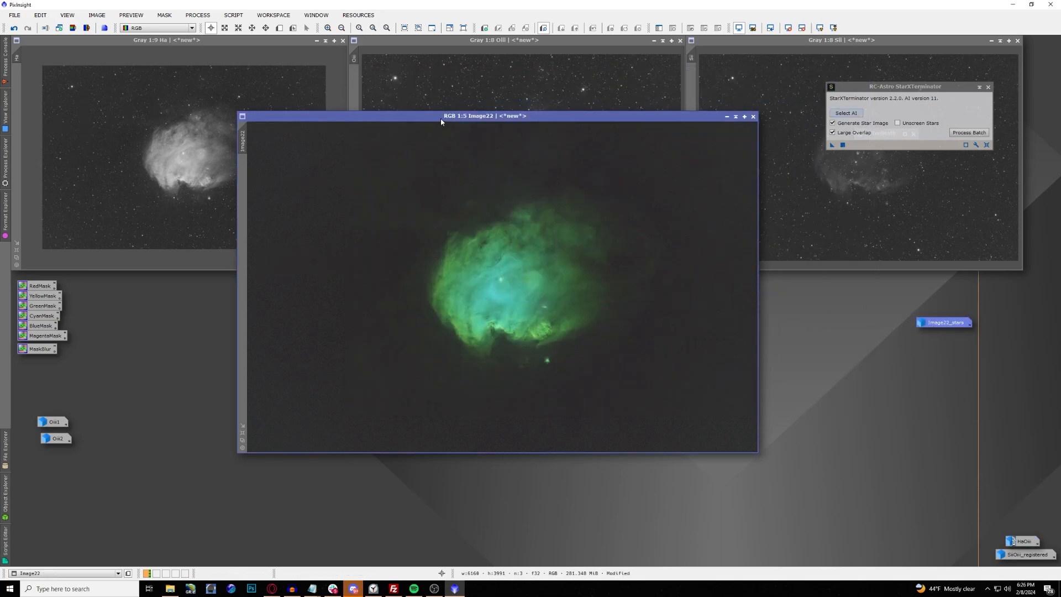
# Step: Open NarrowbandNormalization for the starless colour image and set its palette to SHO
pyautogui.click(210, 16)
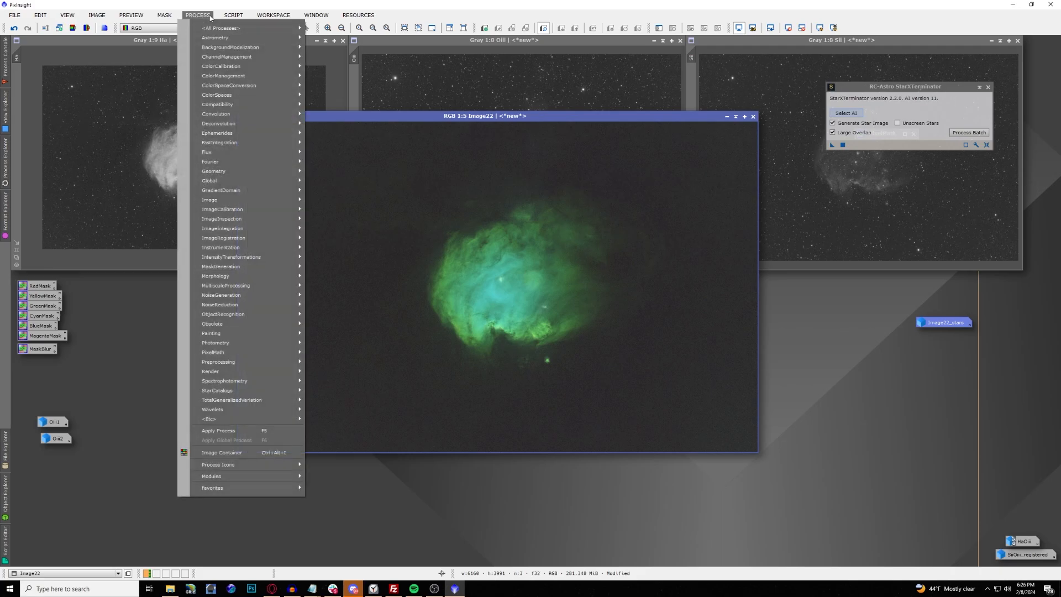
pyautogui.moveTo(215, 28)
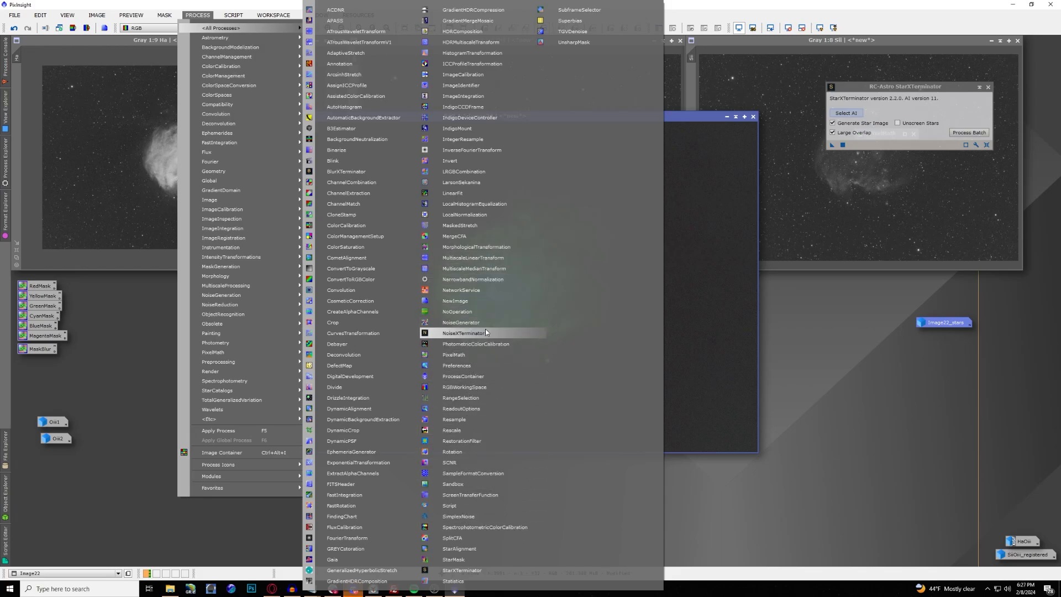
pyautogui.click(481, 280)
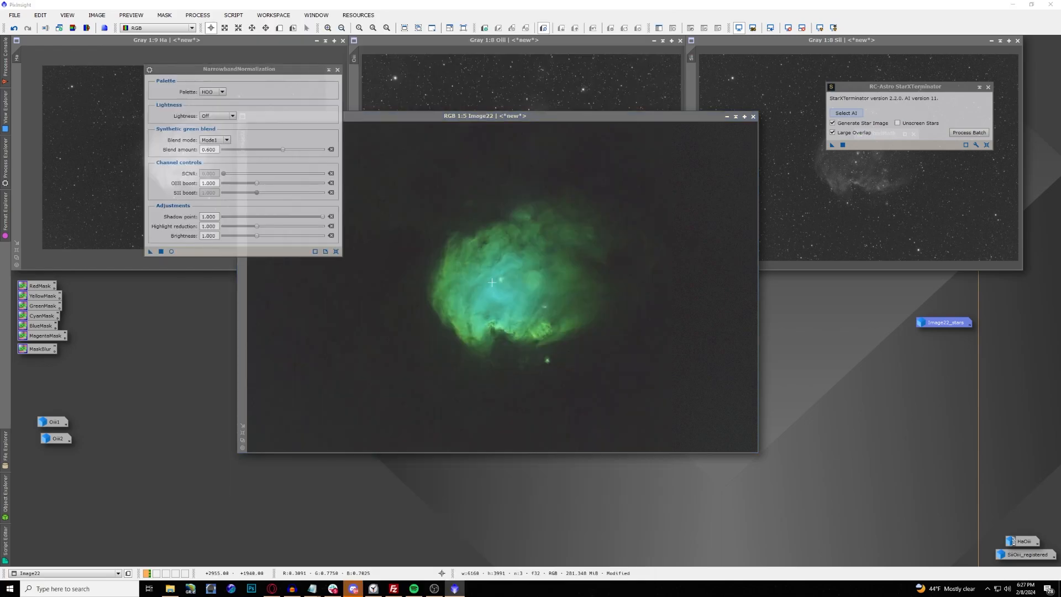
pyautogui.moveTo(276, 70); pyautogui.dragTo(868, 188)
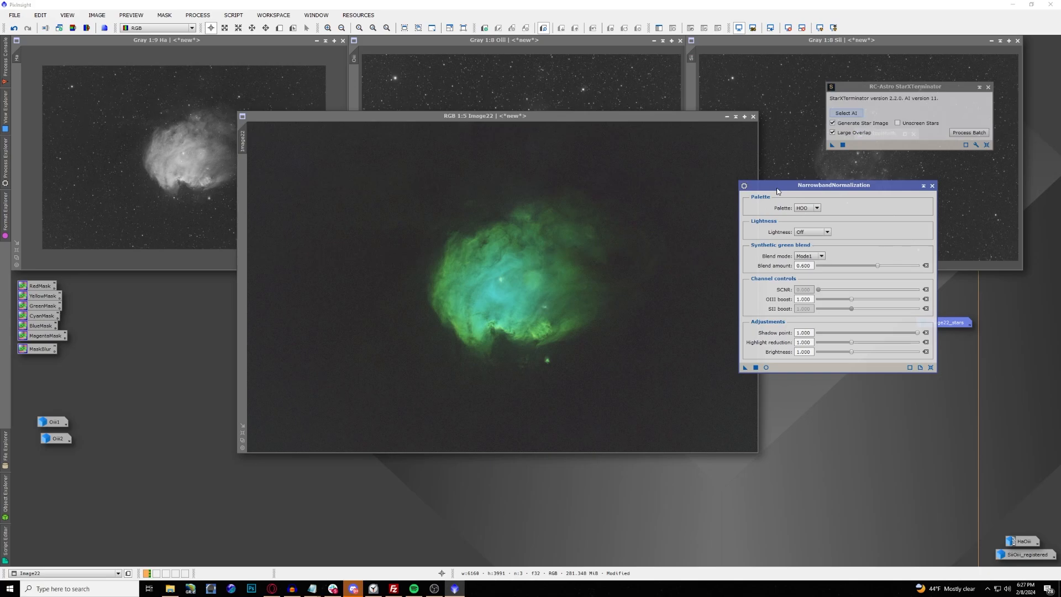
pyautogui.click(802, 207)
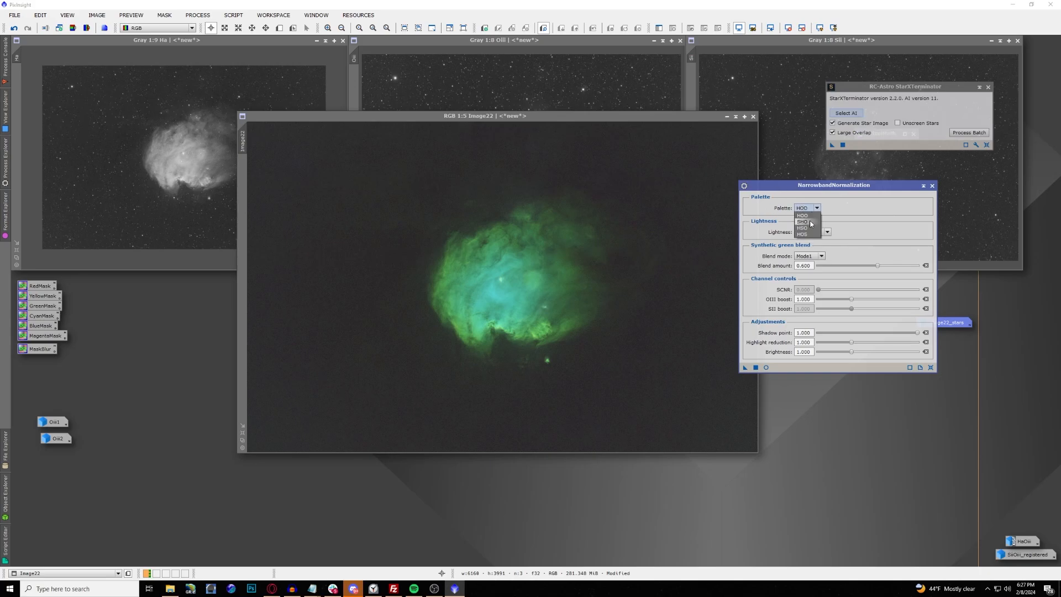
pyautogui.click(810, 222)
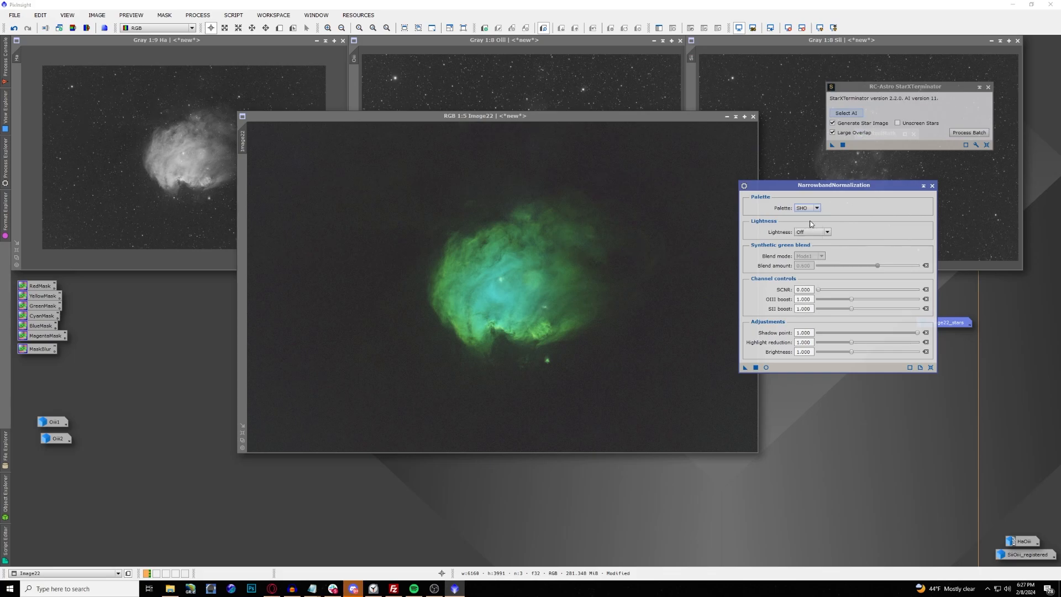
# Step: Show a real-time preview of NarrowbandNormalization and set Lightness to Preserve
pyautogui.click(767, 368)
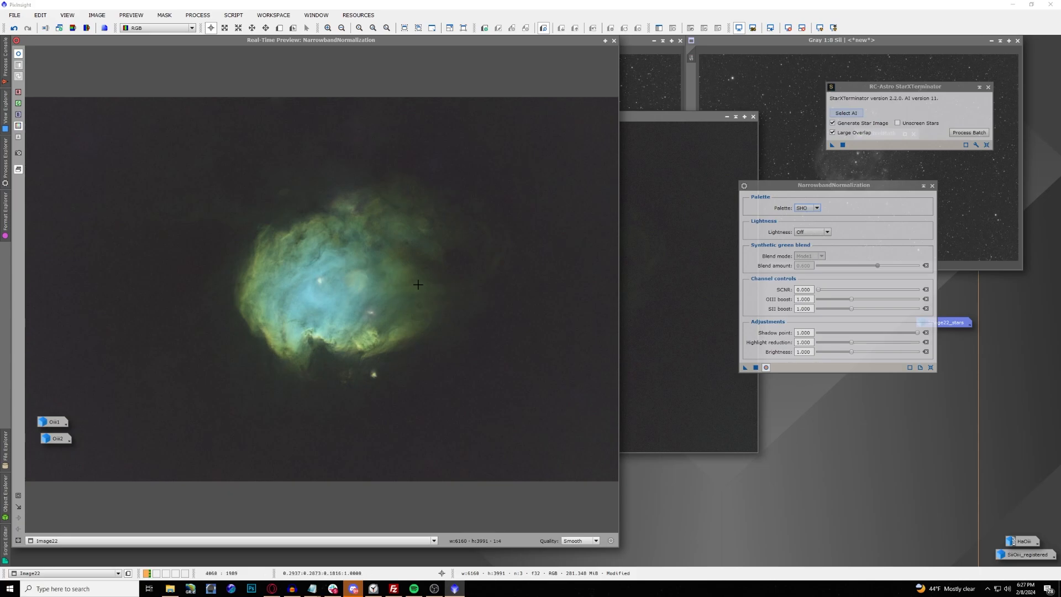
pyautogui.click(813, 235)
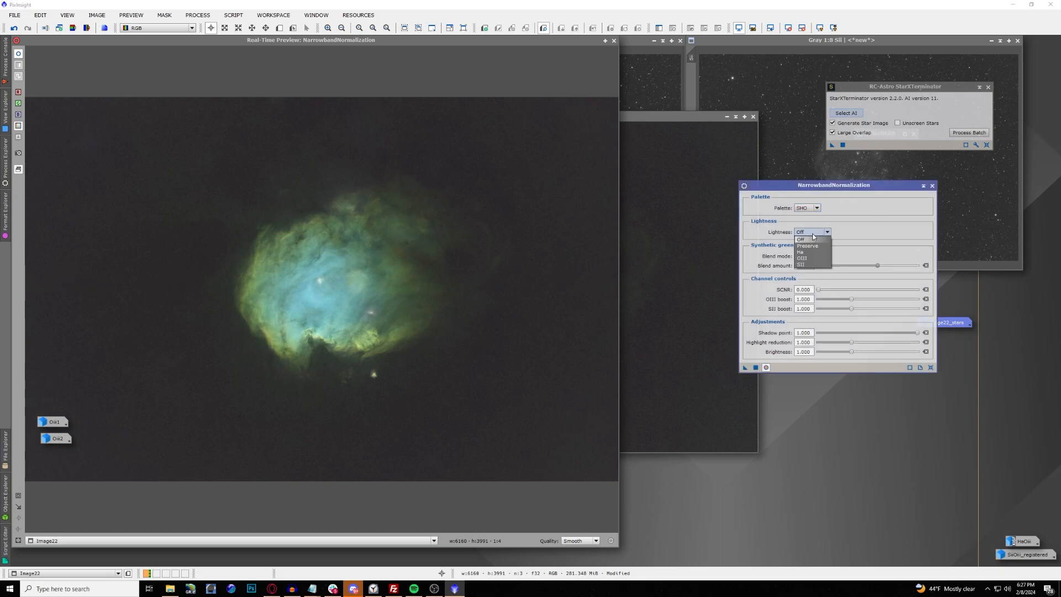
pyautogui.click(818, 250)
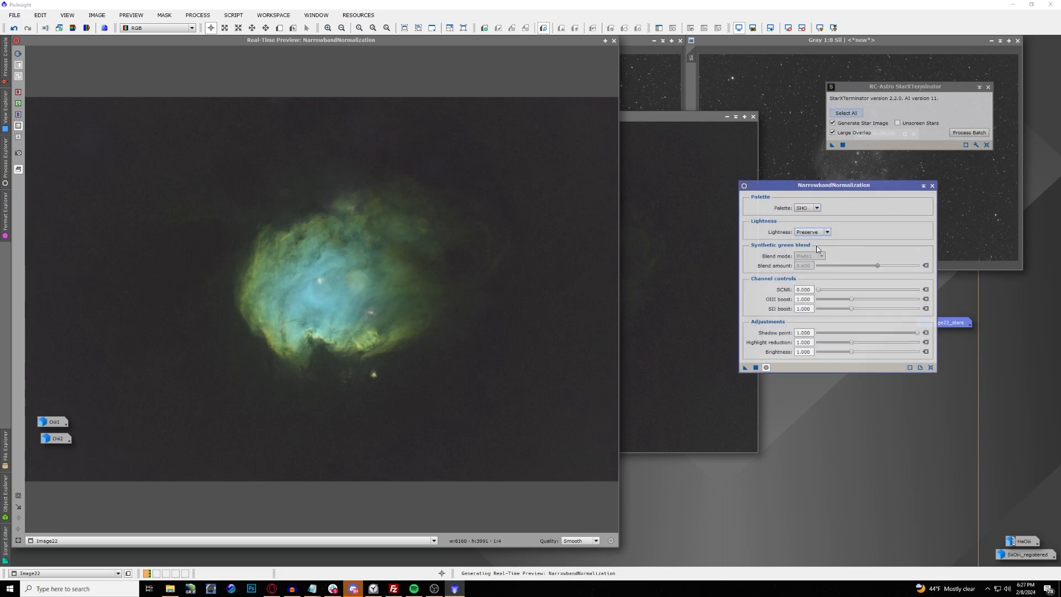
# Step: Compare the Ha, OIII, SII, Preserve and Off Lightness options in the real-time preview and settle on Ha
pyautogui.click(814, 236)
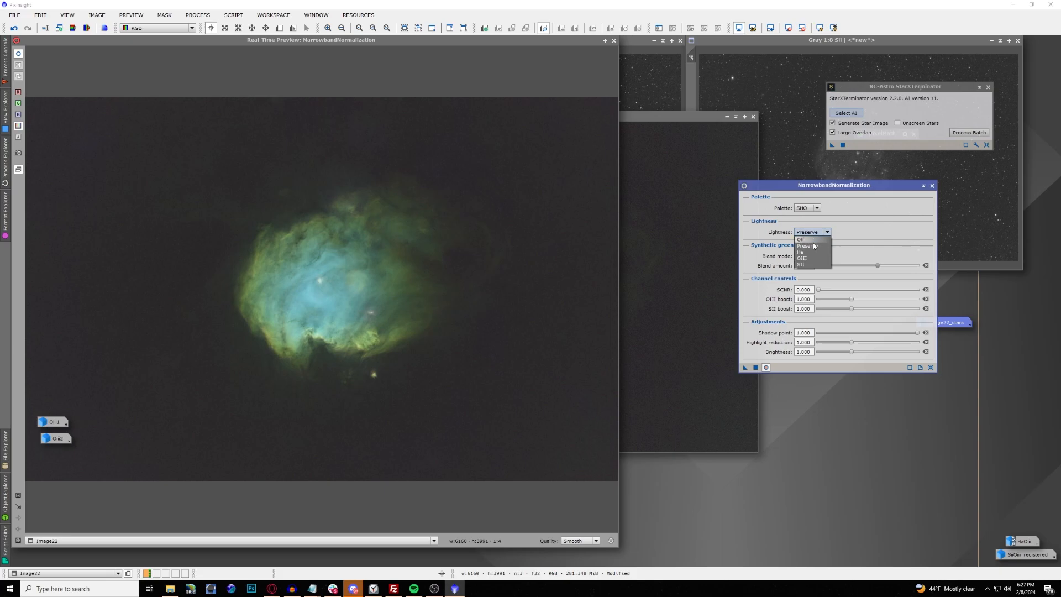
pyautogui.click(809, 253)
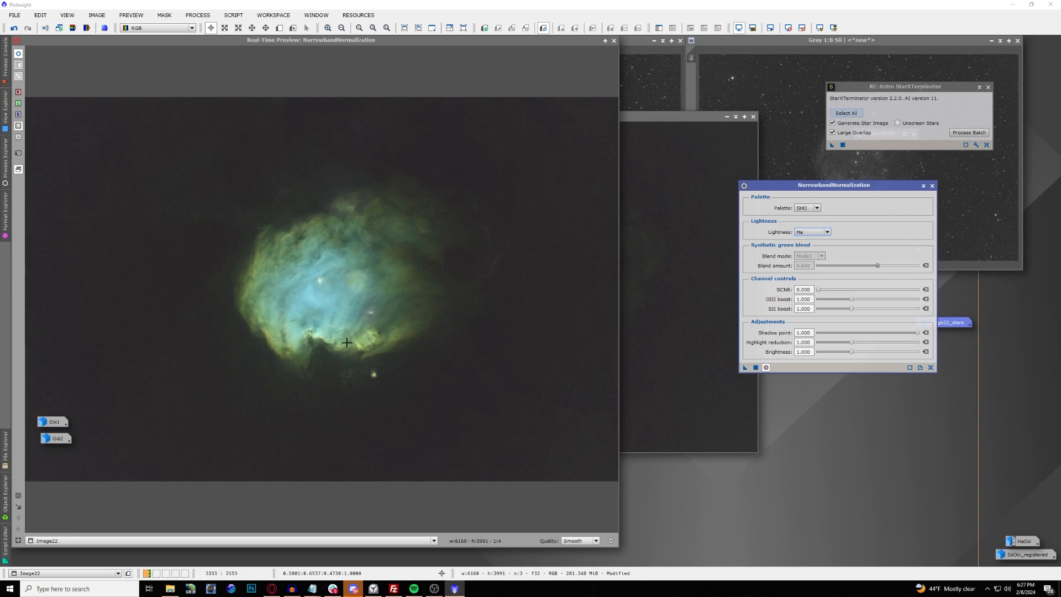
pyautogui.click(823, 232)
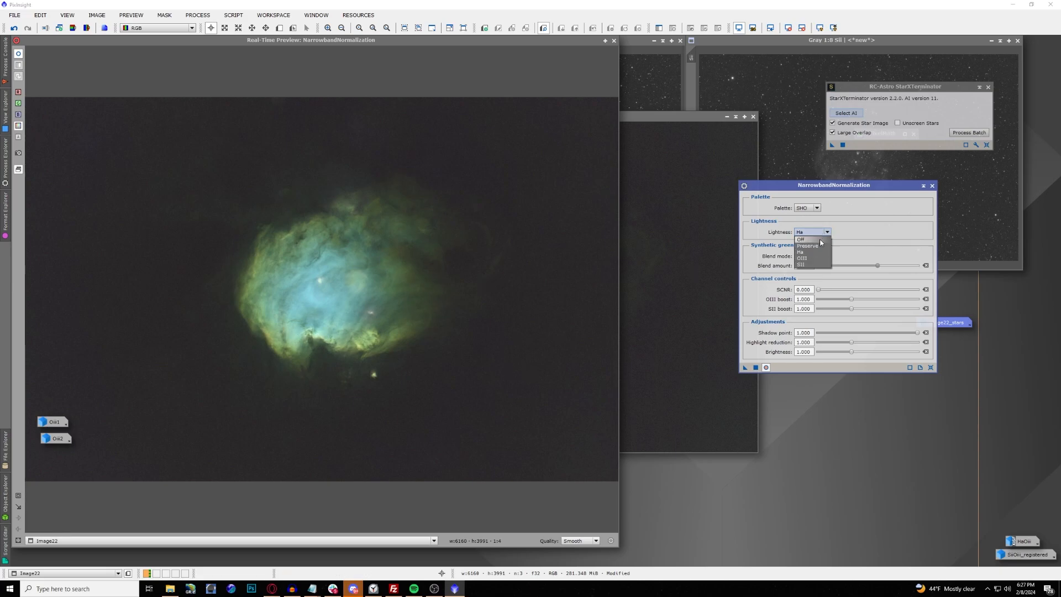
pyautogui.click(810, 259)
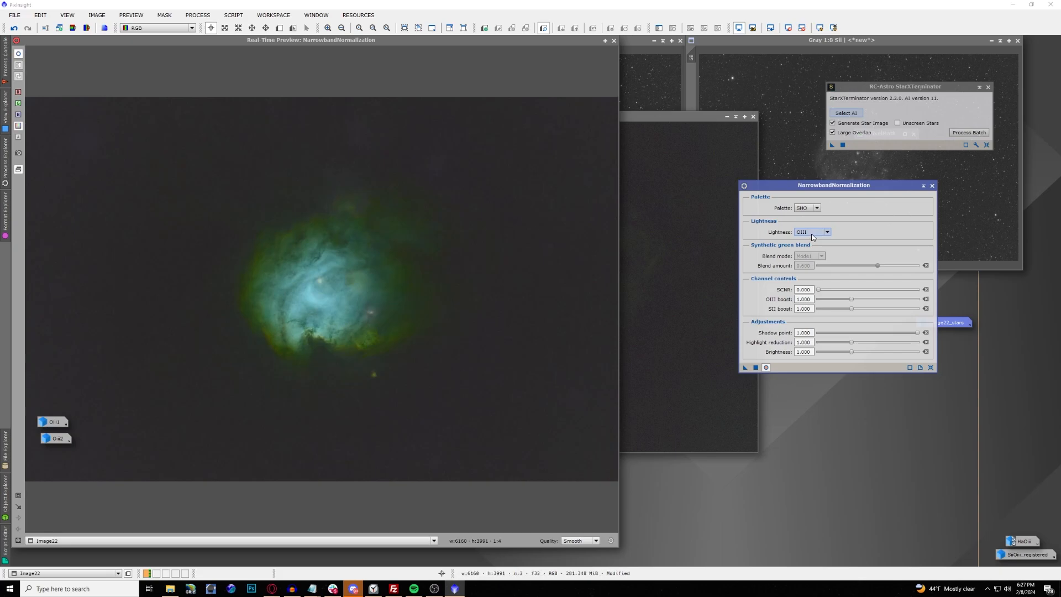
pyautogui.click(811, 232)
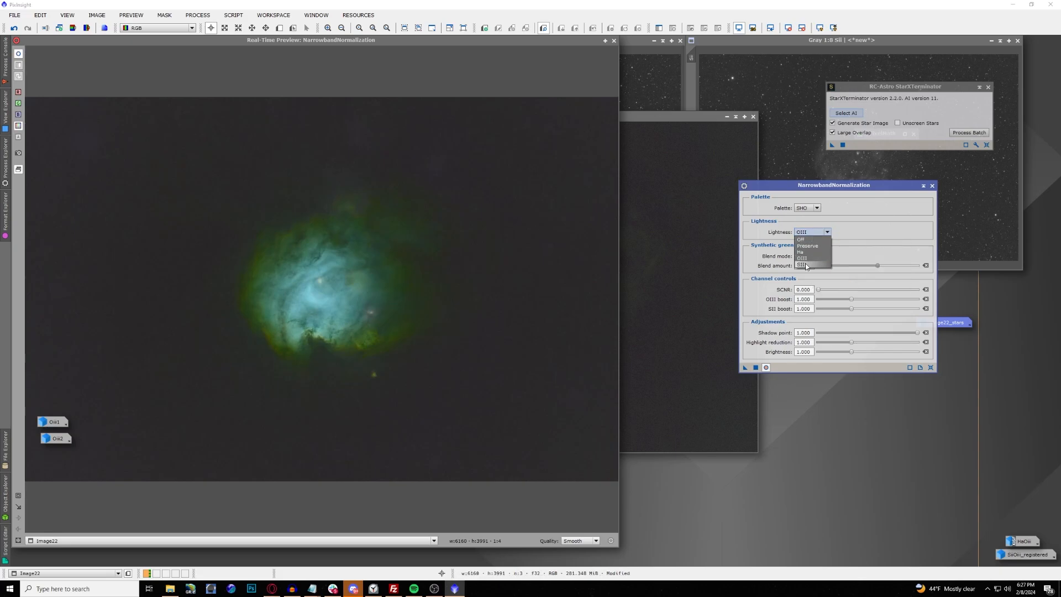
pyautogui.click(806, 266)
pyautogui.click(811, 232)
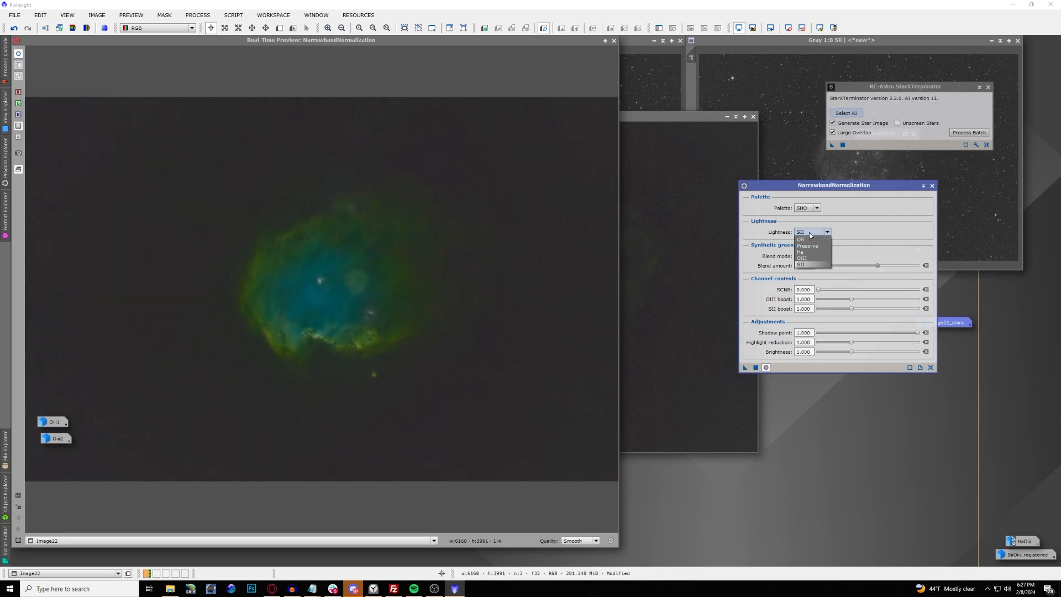
pyautogui.click(812, 247)
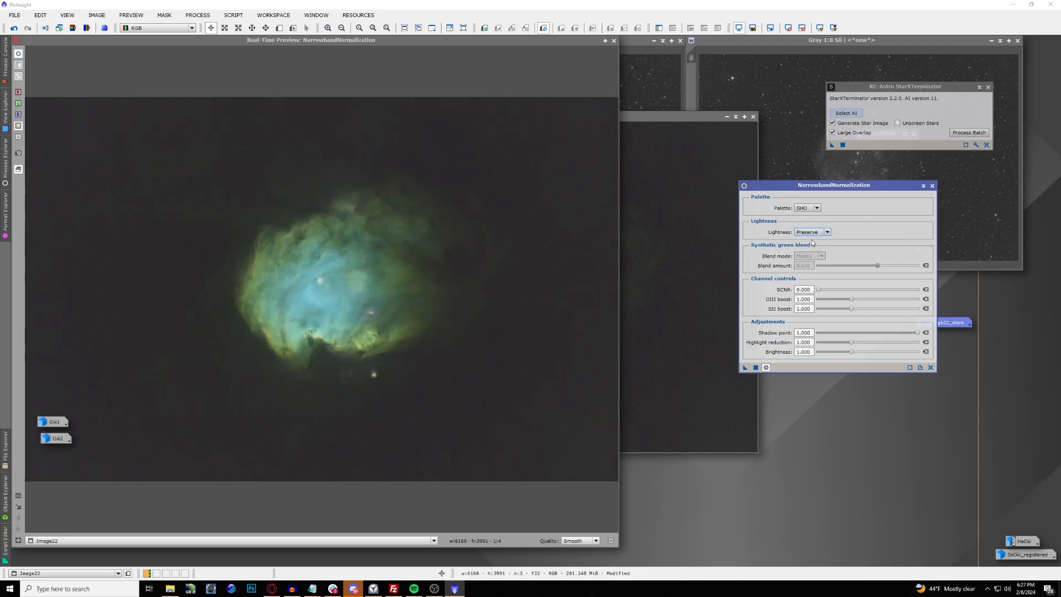
pyautogui.click(811, 235)
pyautogui.click(809, 241)
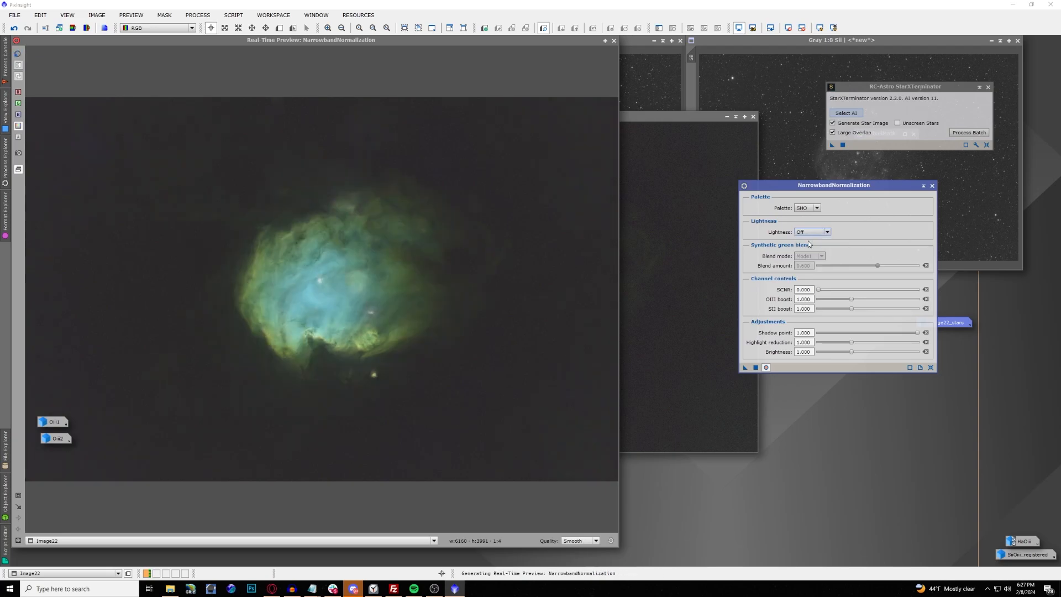
pyautogui.click(810, 232)
pyautogui.click(813, 250)
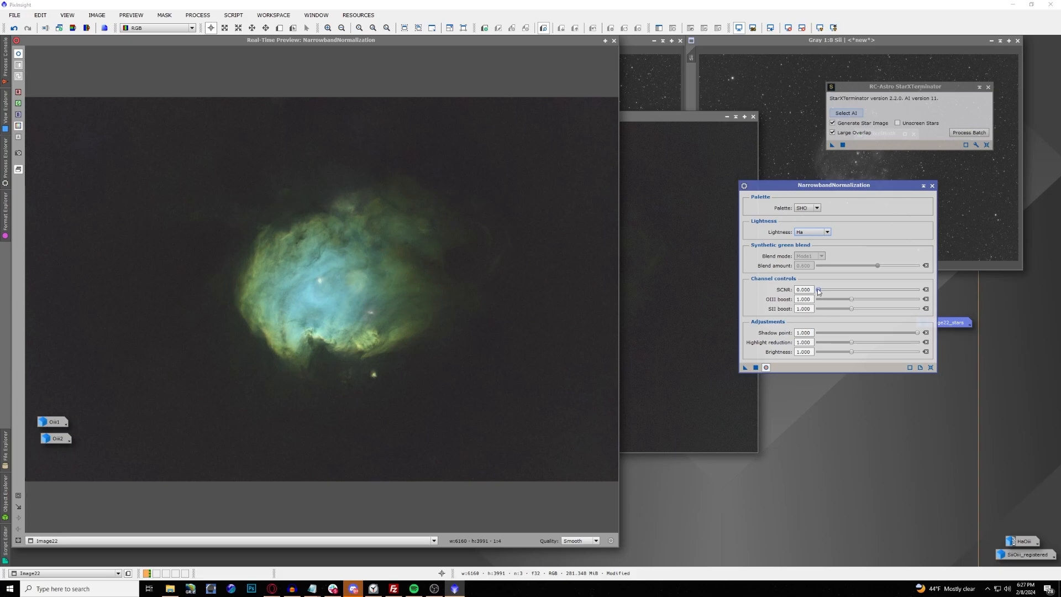
# Step: Set the NarrowbandNormalization channel controls to SCNR 0.695, OIII boost 1.134 and SII boost 1.342
pyautogui.moveTo(818, 290); pyautogui.dragTo(867, 296)
pyautogui.moveTo(867, 290); pyautogui.dragTo(889, 293)
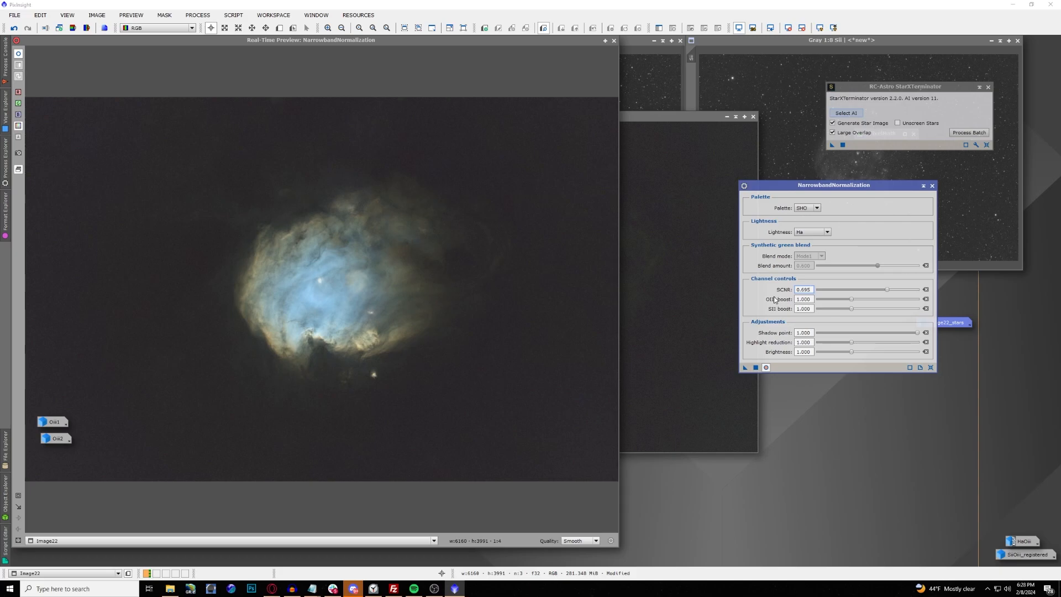
pyautogui.moveTo(772, 301)
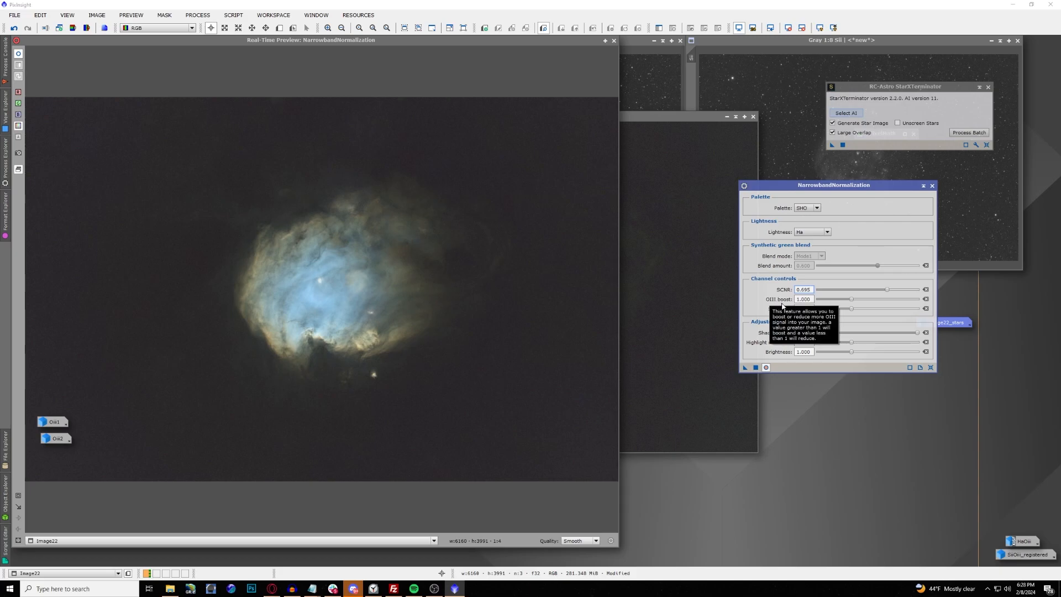
pyautogui.click(852, 310)
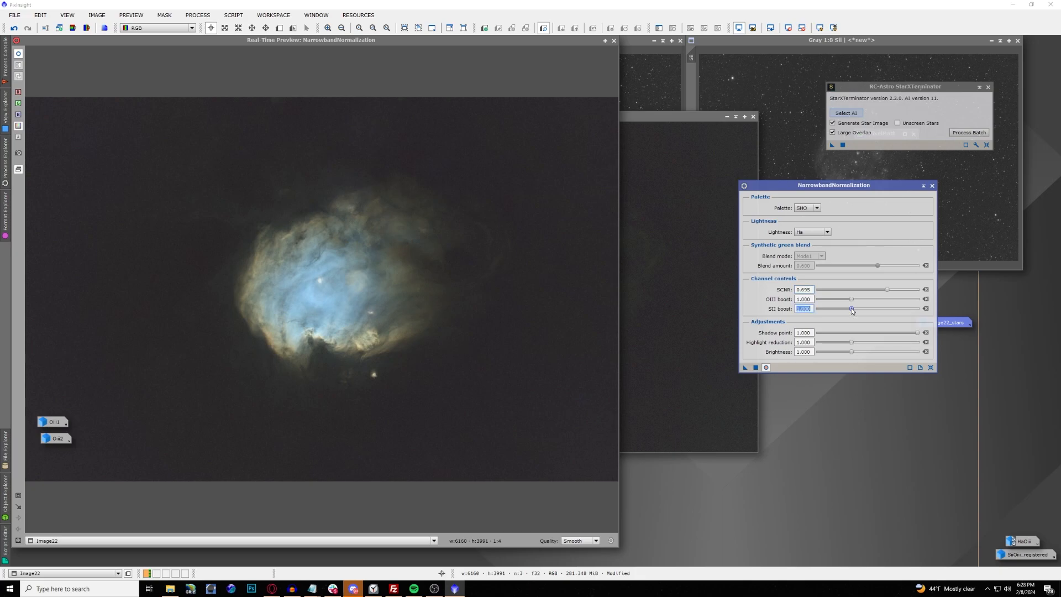
pyautogui.moveTo(853, 311); pyautogui.dragTo(866, 310)
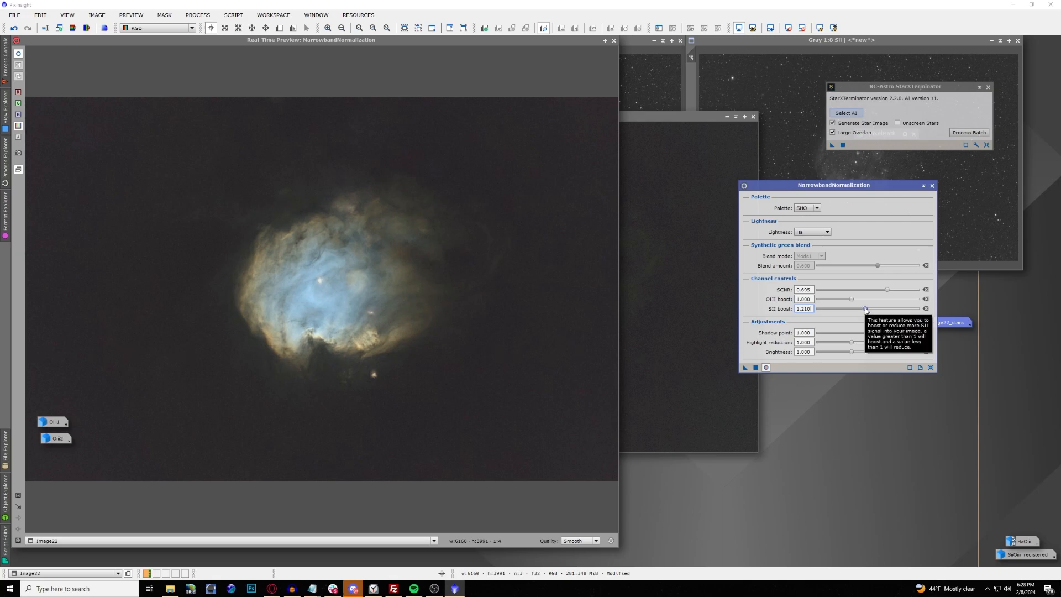
pyautogui.moveTo(866, 309)
pyautogui.mouseDown()
pyautogui.moveTo(874, 312)
pyautogui.moveTo(862, 302)
pyautogui.mouseUp()
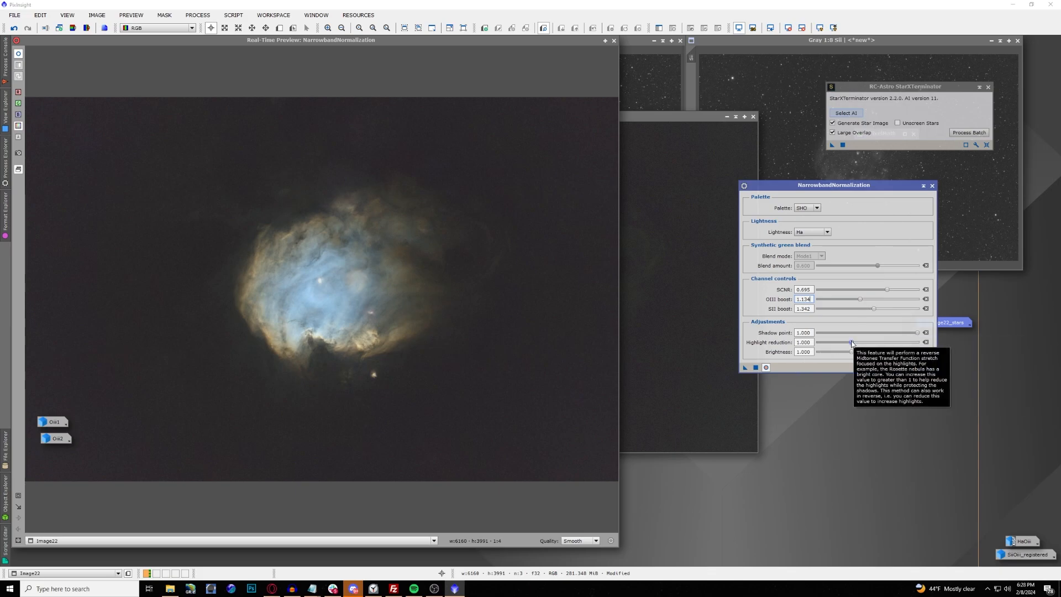
# Step: Set Highlight reduction to 1.342, apply NarrowbandNormalization to the starless colour image and close the process
pyautogui.click(851, 343)
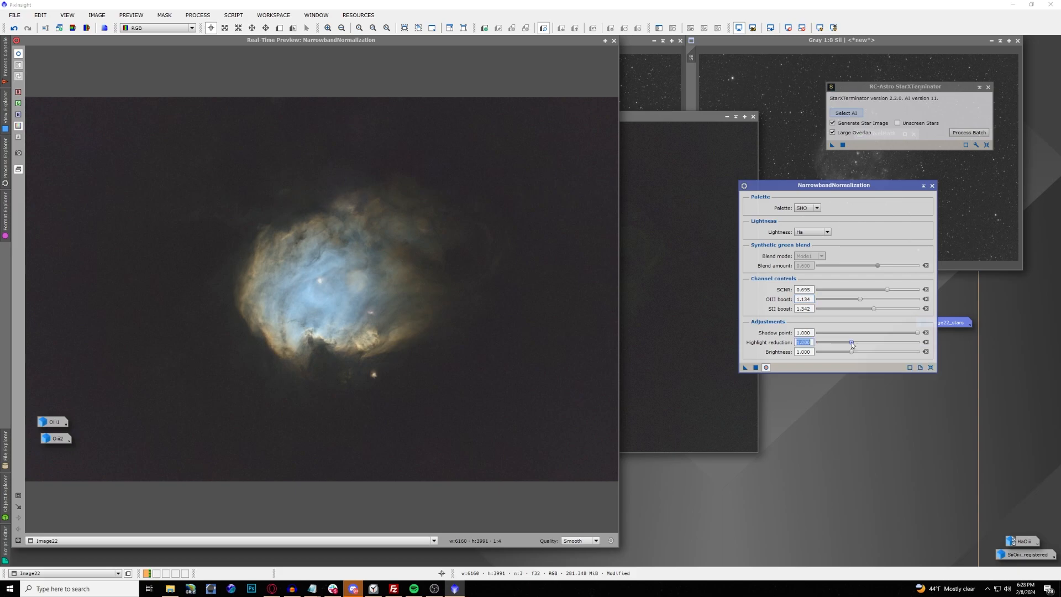
pyautogui.moveTo(851, 343); pyautogui.dragTo(874, 343)
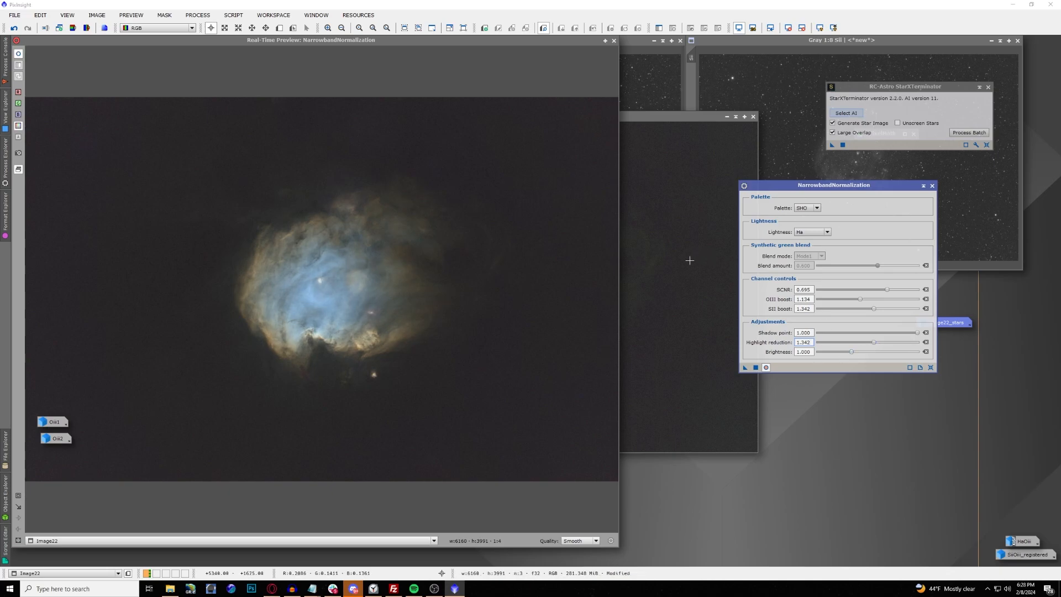
pyautogui.click(757, 367)
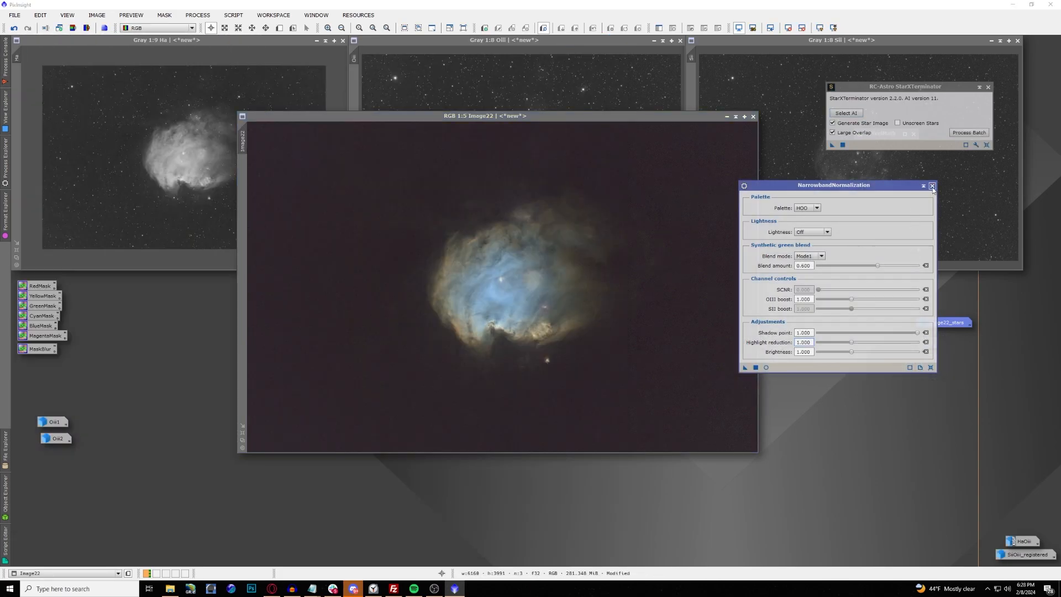
pyautogui.click(932, 186)
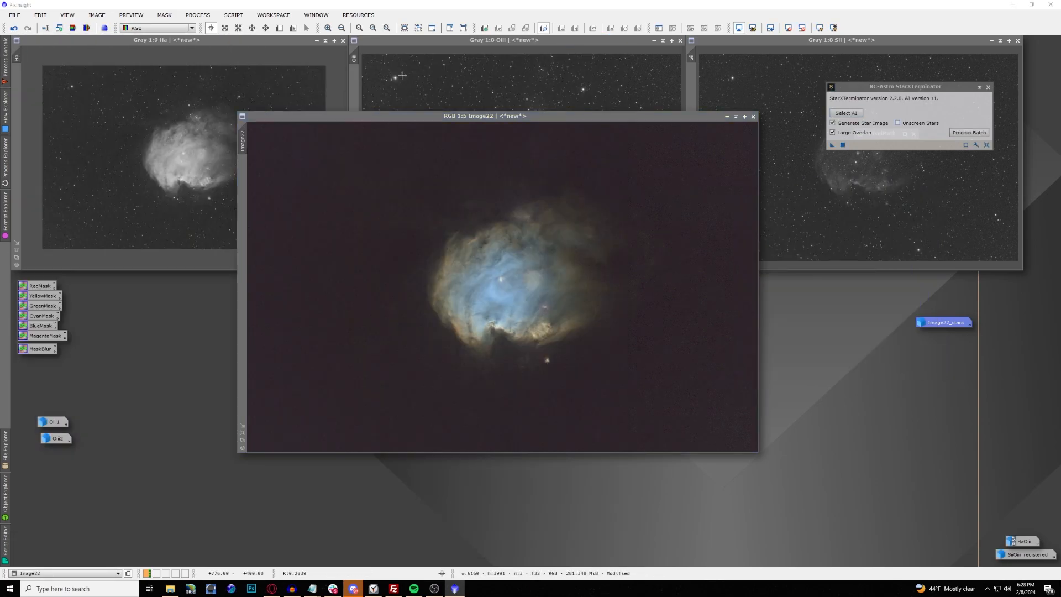
# Step: Minimize the Ha, Oiii and Sii channel images so only the starless colour image stays open
pyautogui.click(316, 40)
pyautogui.click(653, 40)
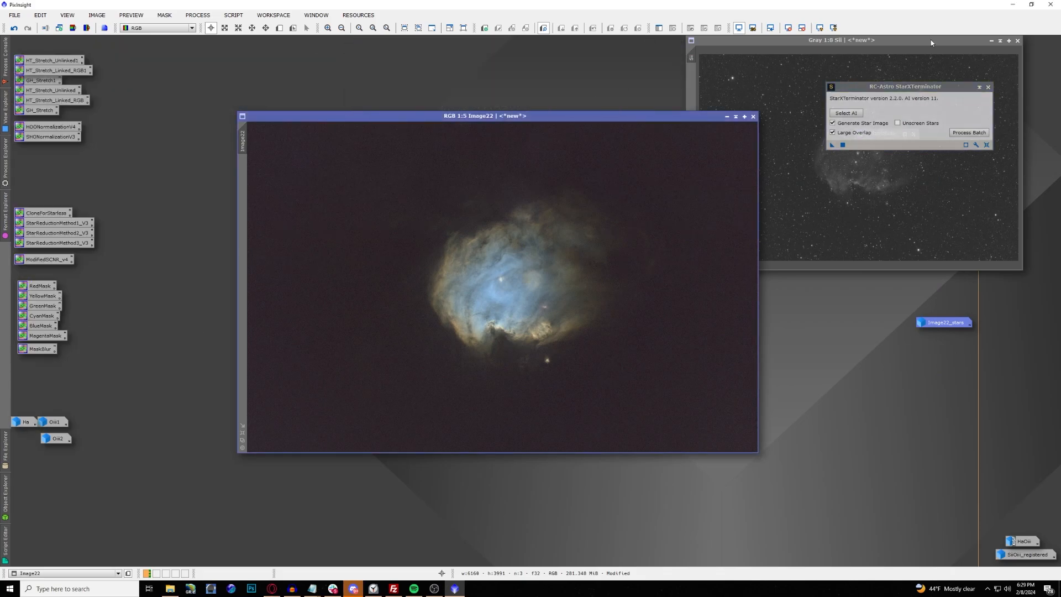
pyautogui.click(991, 40)
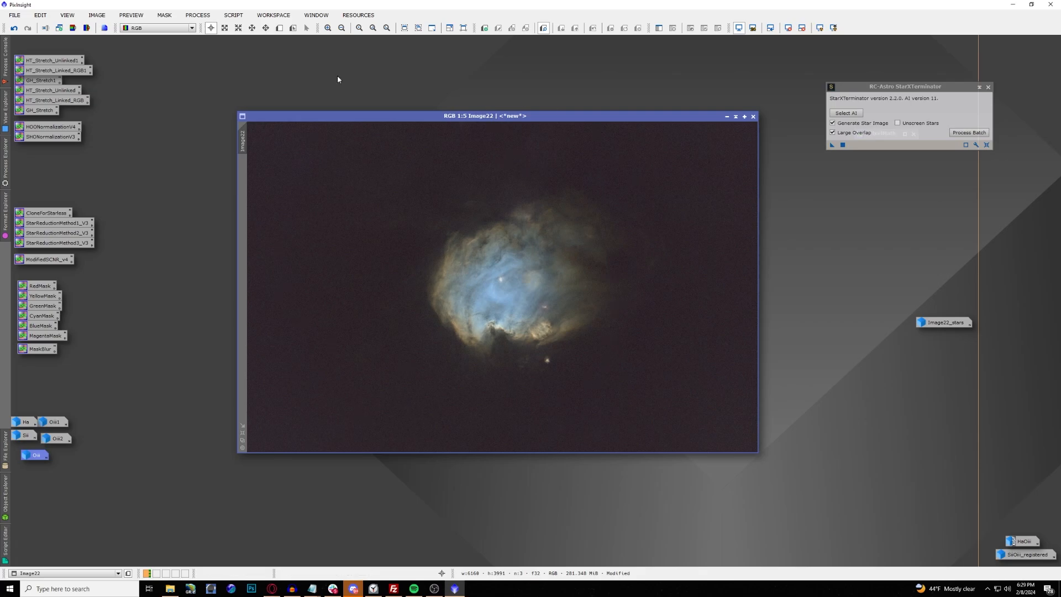
# Step: Open RangeSelection beside the starless colour image and show its real-time preview
pyautogui.click(198, 16)
pyautogui.moveTo(209, 28)
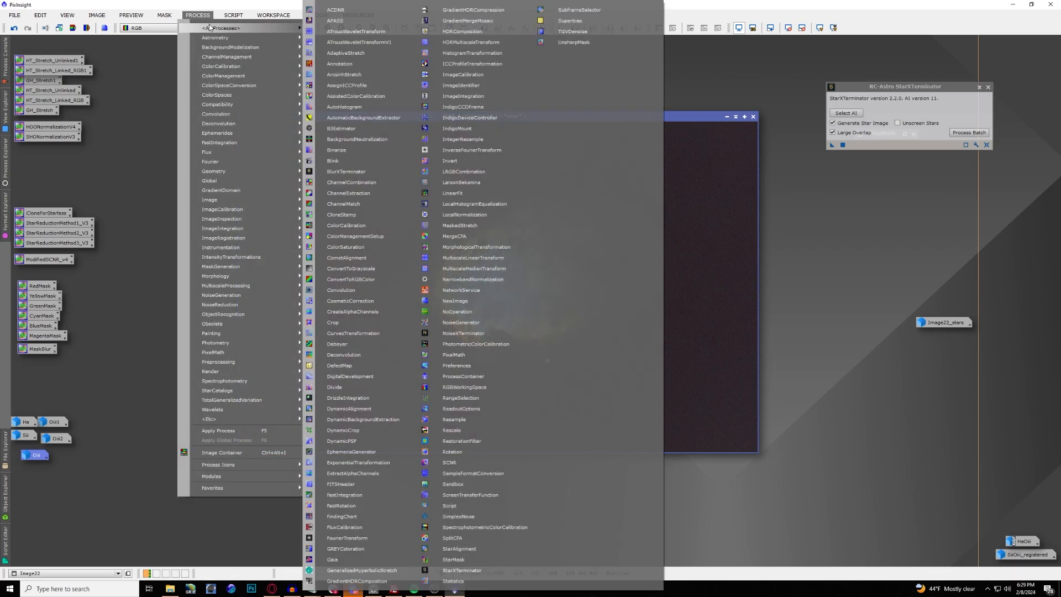
pyautogui.click(496, 401)
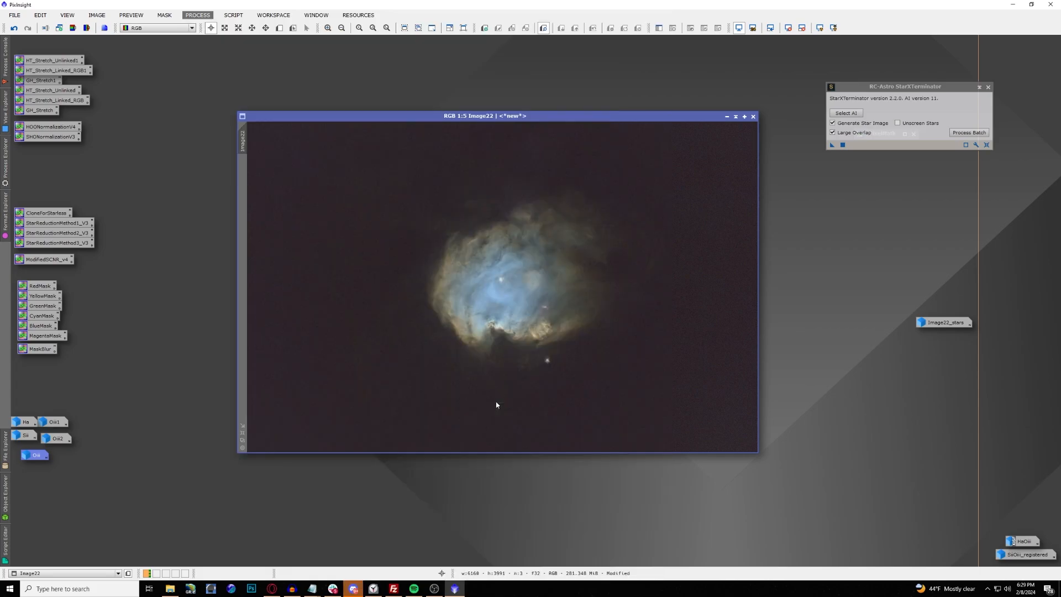
pyautogui.moveTo(993, 343); pyautogui.dragTo(907, 194)
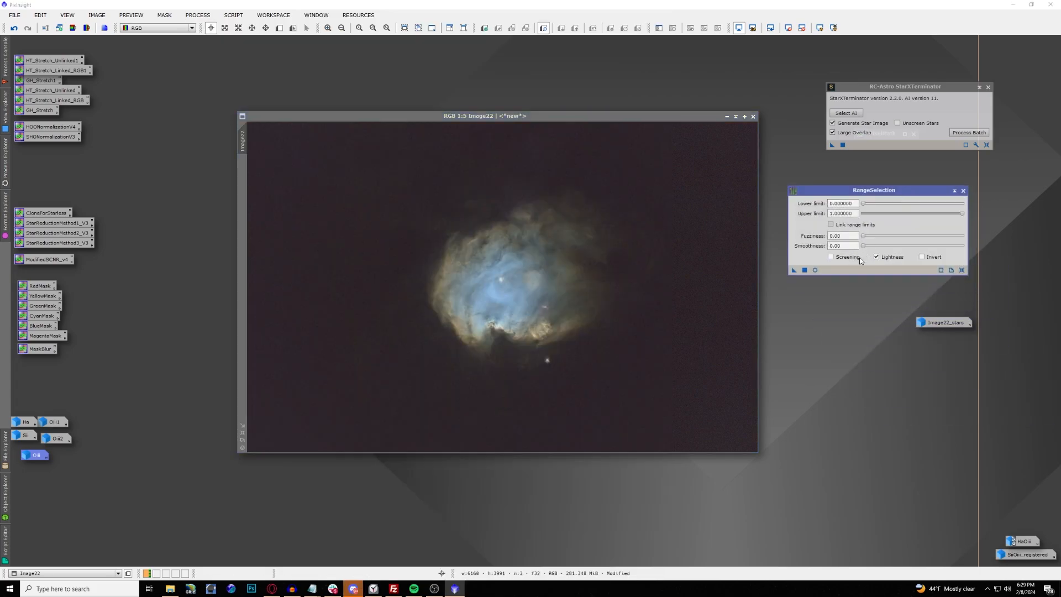
pyautogui.click(815, 270)
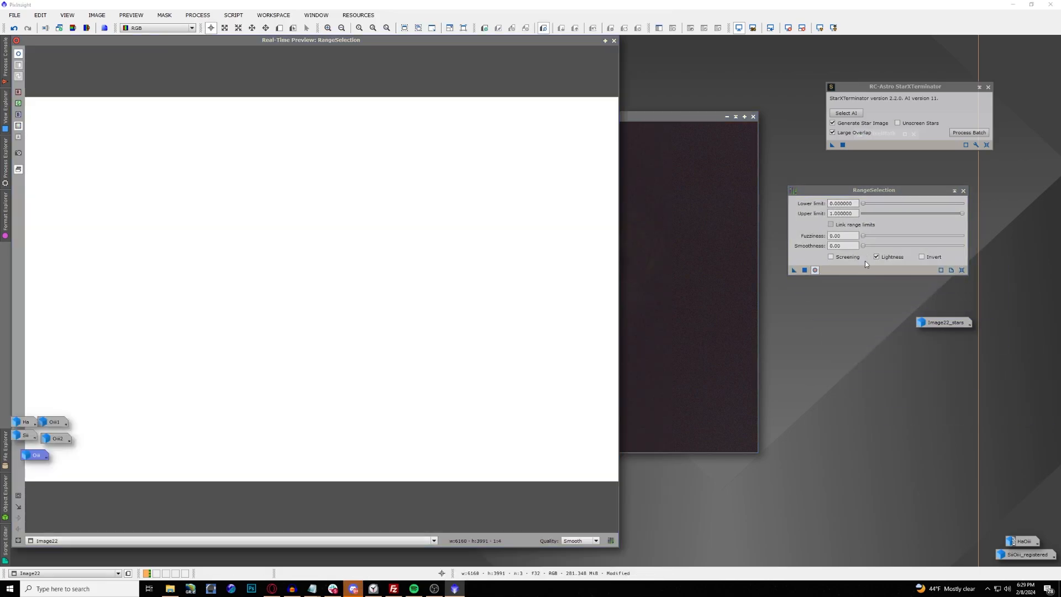
# Step: Create an inverted range mask of the nebula with lower limit 0.2, fuzziness 0.12 and smoothness 33
pyautogui.moveTo(863, 204); pyautogui.dragTo(896, 245)
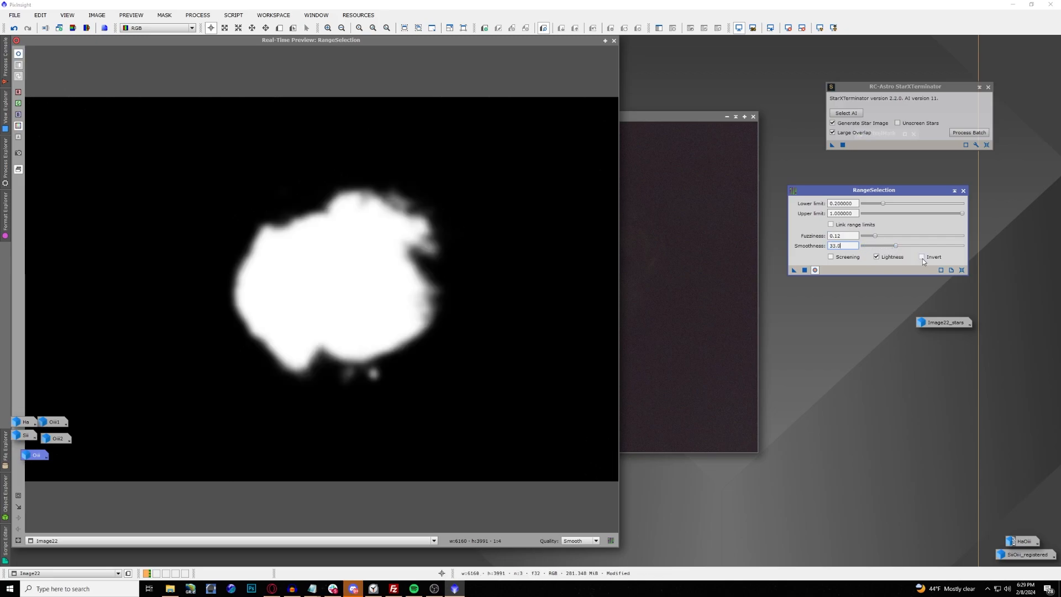
pyautogui.click(922, 257)
pyautogui.click(613, 40)
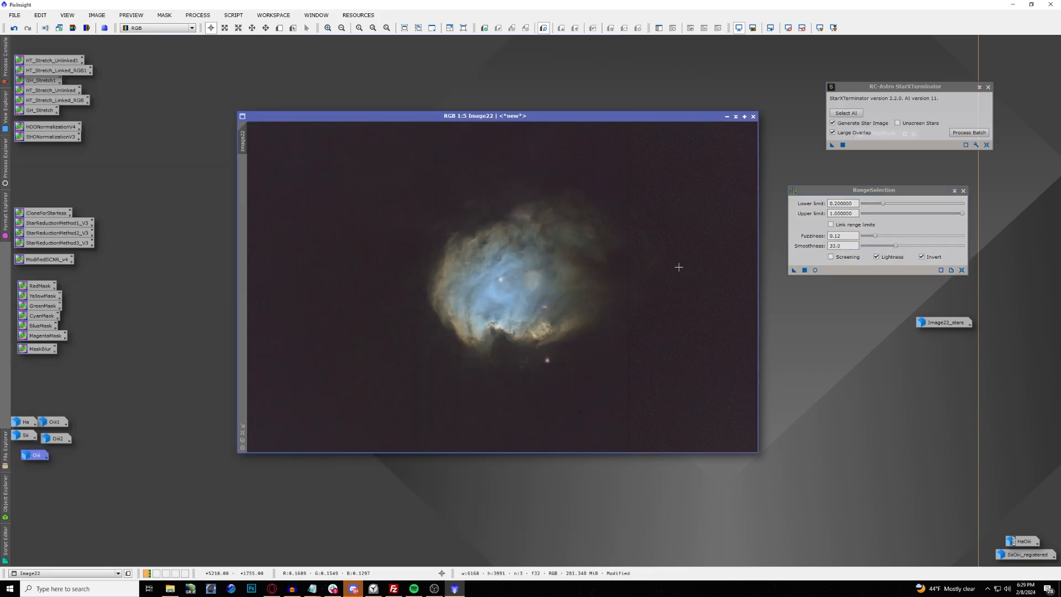
pyautogui.click(816, 269)
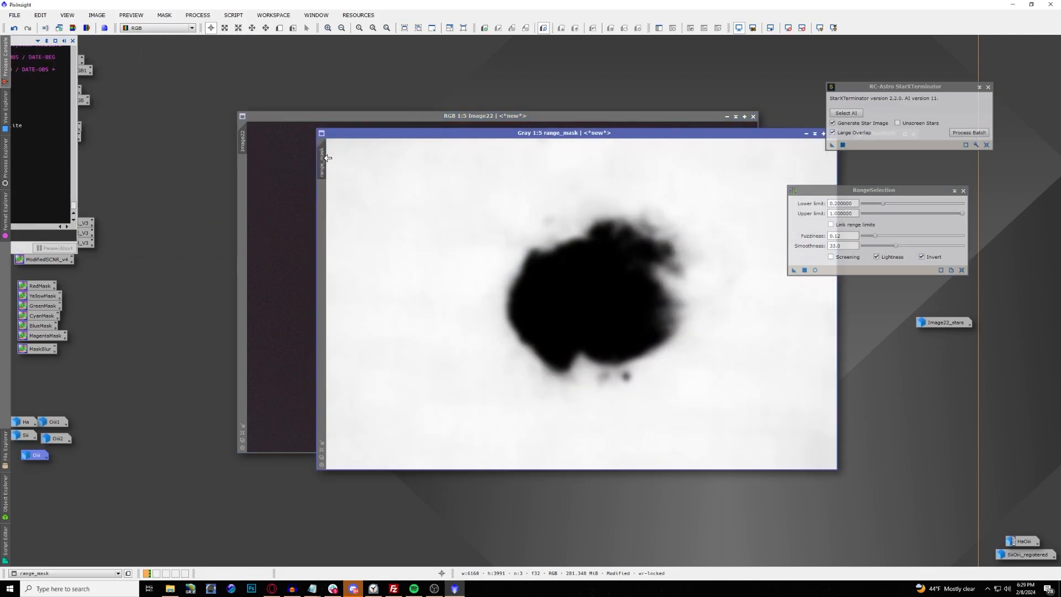
# Step: Apply the range mask to the starless colour image and hide the mask overlay
pyautogui.moveTo(249, 175); pyautogui.dragTo(242, 175)
pyautogui.click(337, 117)
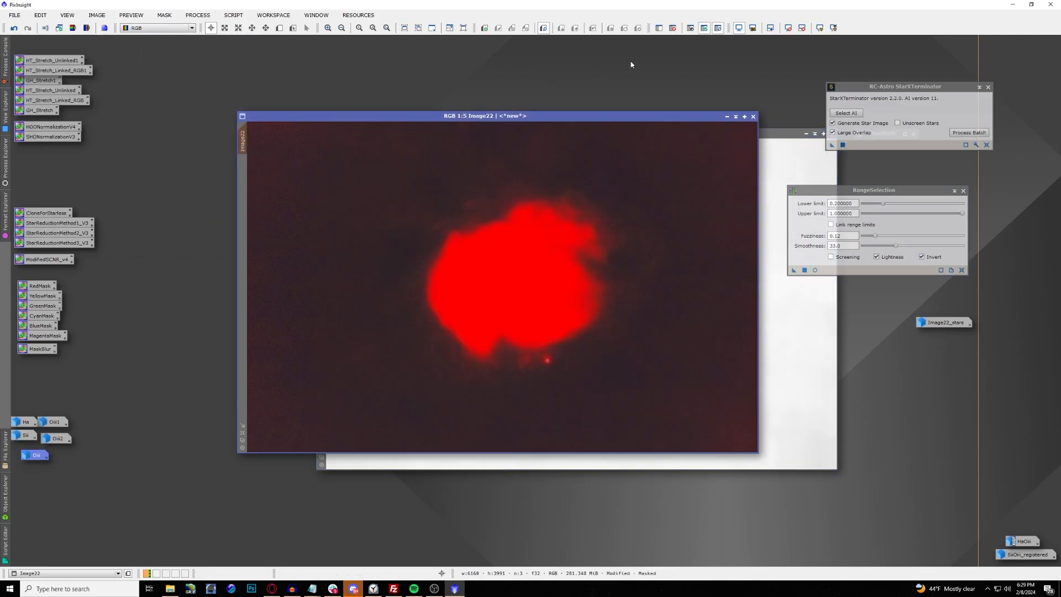
pyautogui.click(715, 28)
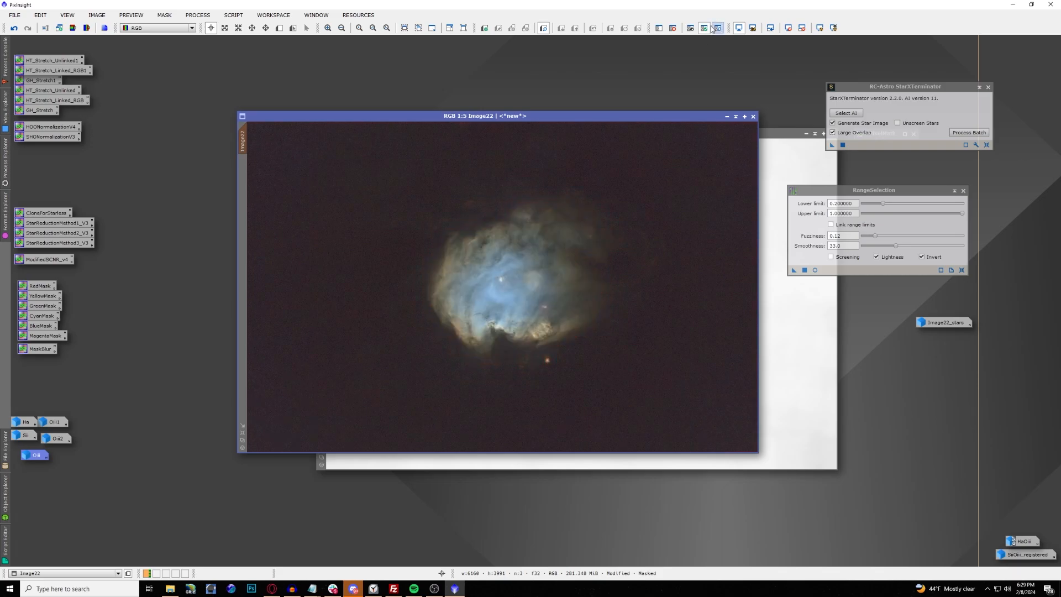
# Step: Run the CorrectMagentaStars script on the starless image with range_mask, amount 0.80 and Preserve lightness enabled, and close it
pyautogui.click(234, 15)
pyautogui.moveTo(240, 154)
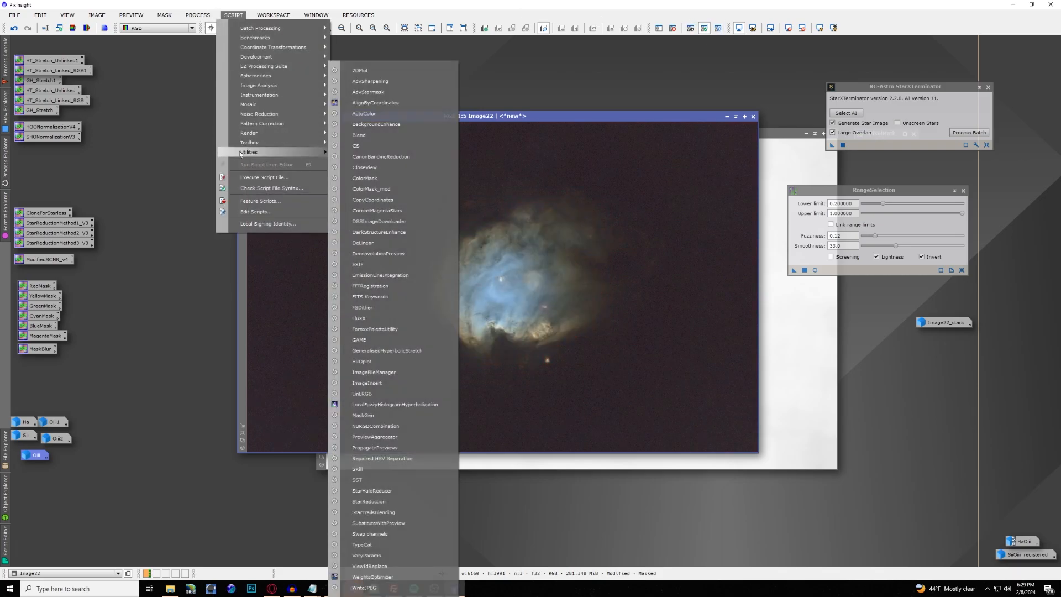
pyautogui.click(380, 211)
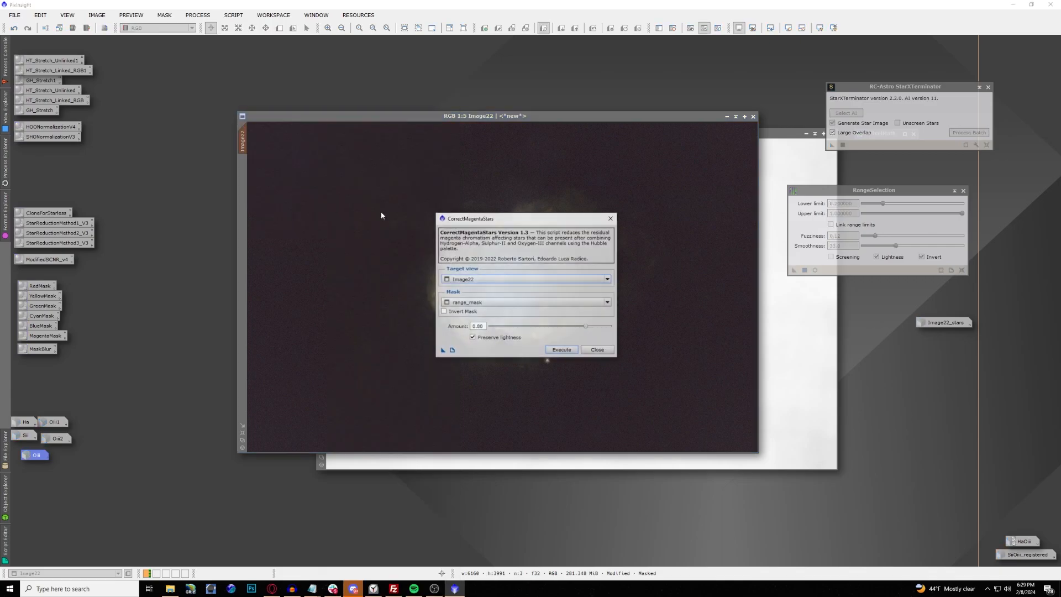
pyautogui.click(558, 349)
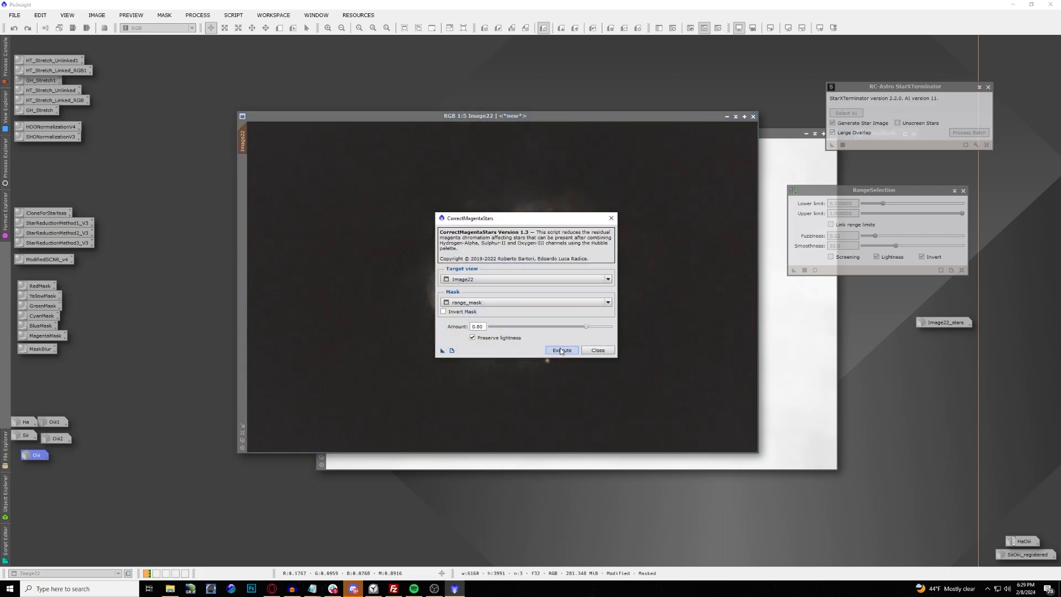
pyautogui.click(599, 351)
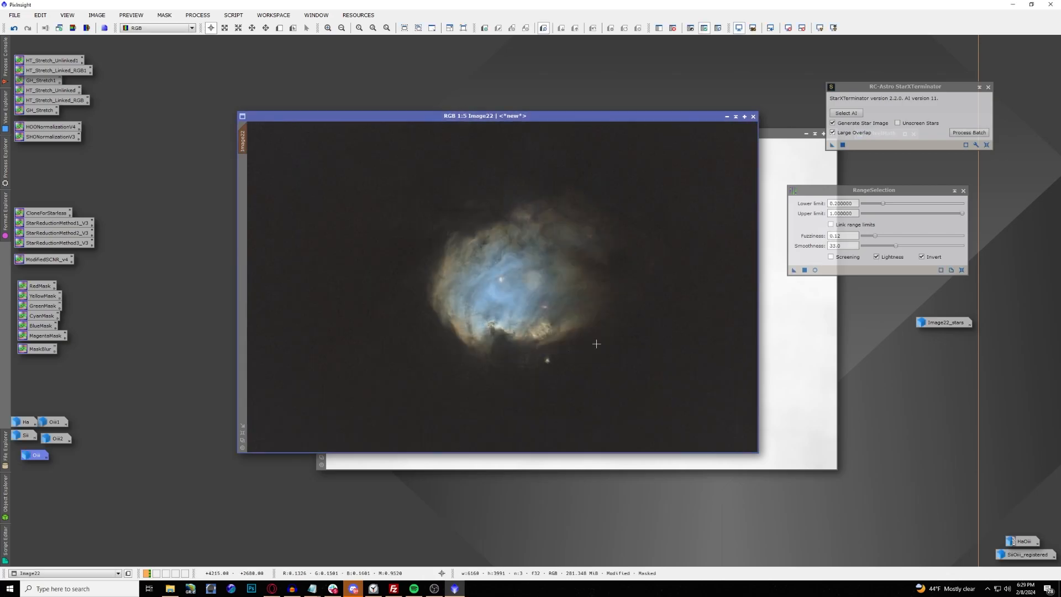
# Step: Remove the range mask from the starless colour image and close range_mask despite its active mask references
pyautogui.click(673, 28)
pyautogui.moveTo(763, 135); pyautogui.dragTo(623, 118)
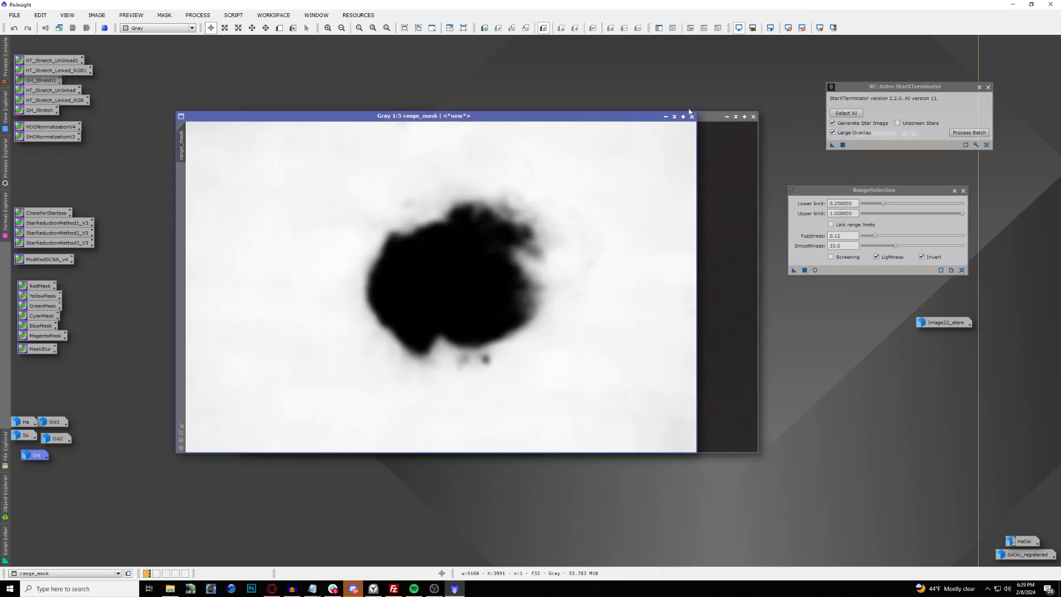
pyautogui.click(691, 116)
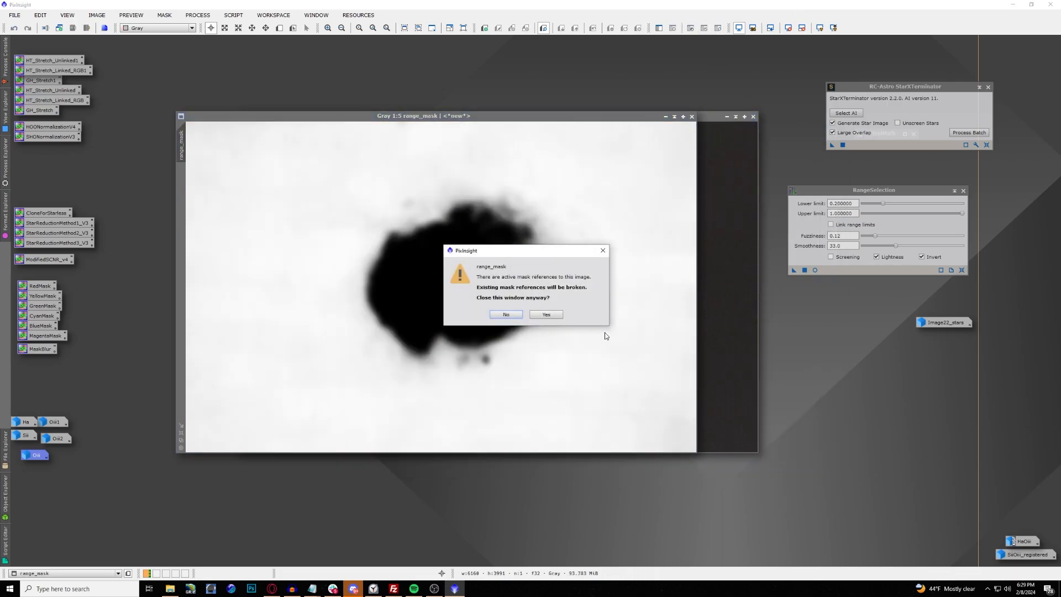
pyautogui.click(545, 318)
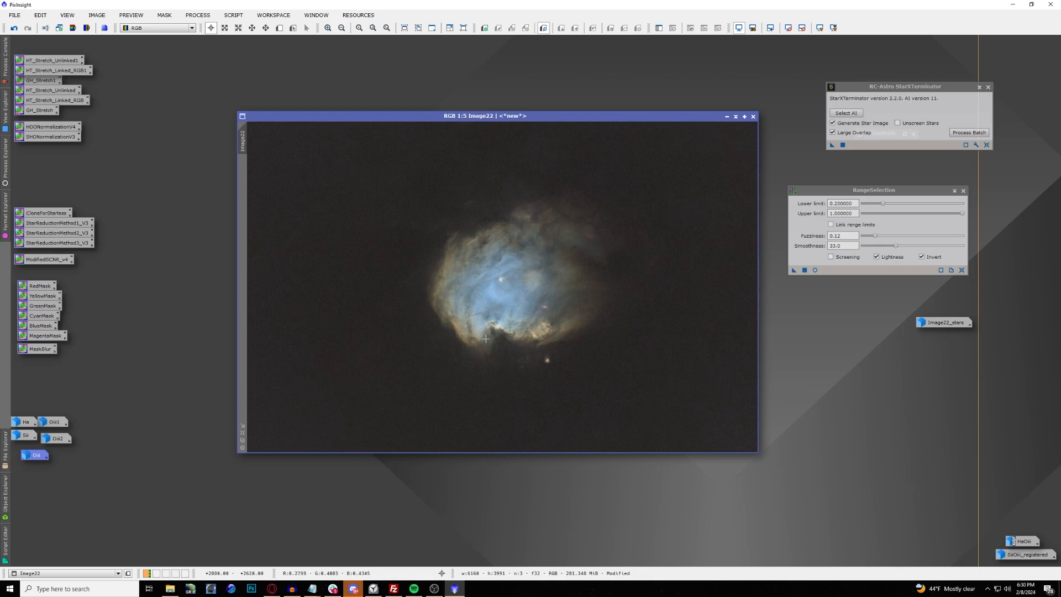
pyautogui.click(233, 15)
pyautogui.moveTo(247, 38)
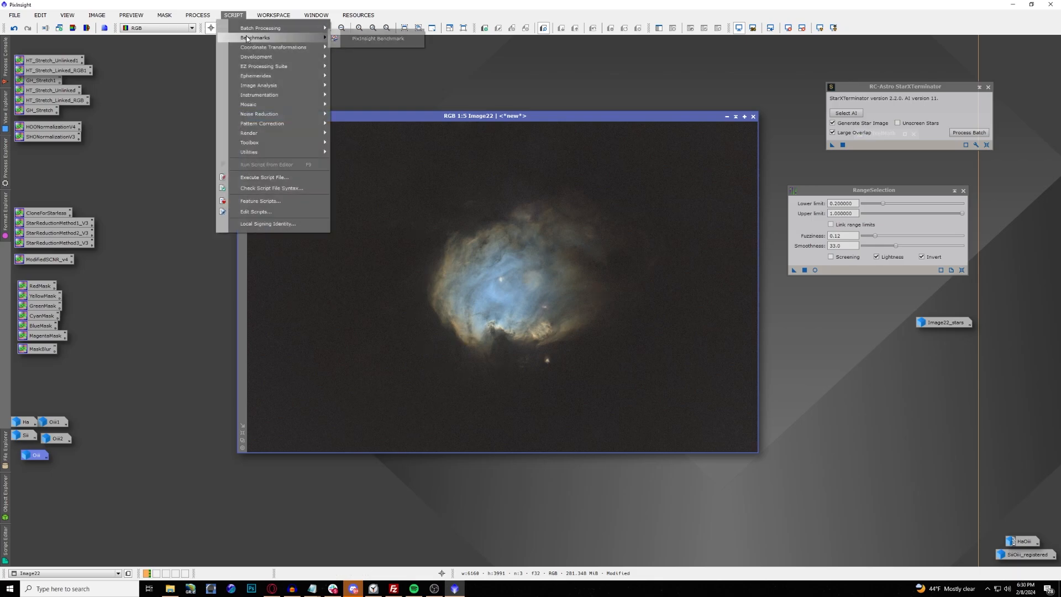
pyautogui.moveTo(270, 155)
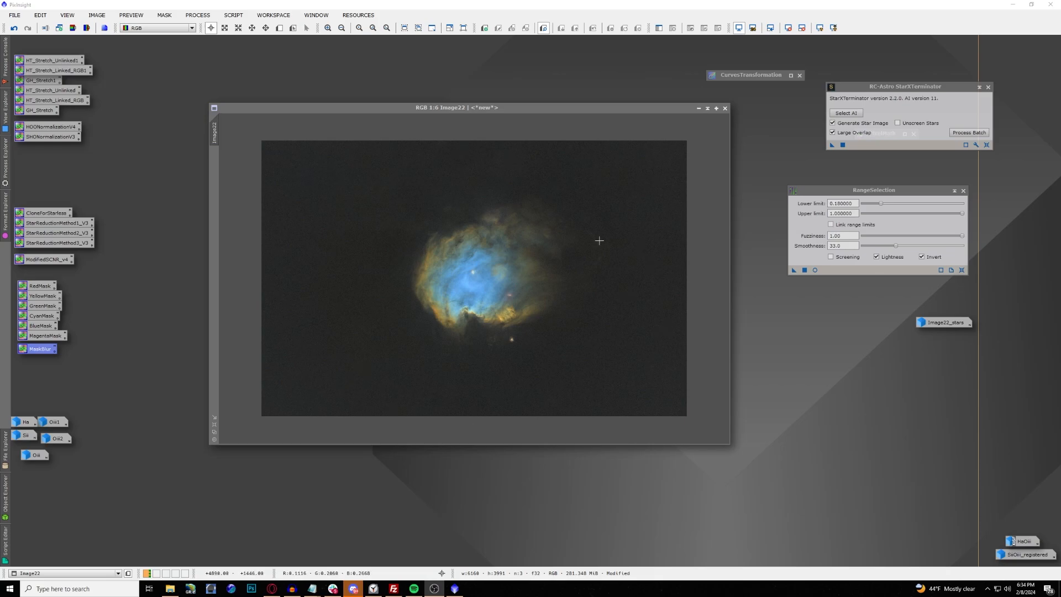
# Step: Run NoiseXTerminator on the starless image with denoise 0.75 and detail 0.15, and inspect the nebula up close
pyautogui.click(197, 15)
pyautogui.moveTo(215, 34)
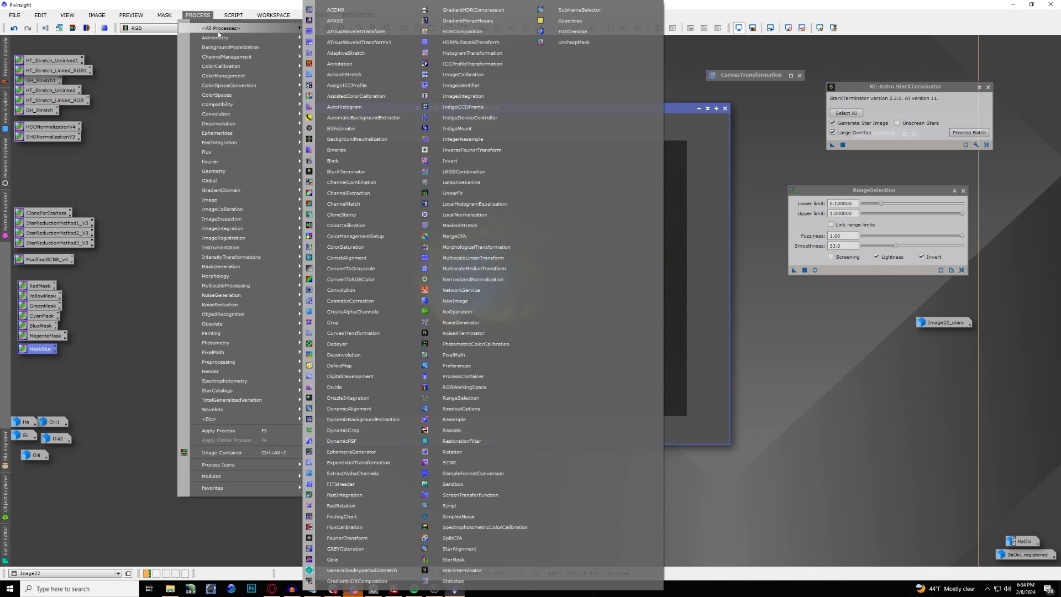
pyautogui.click(492, 333)
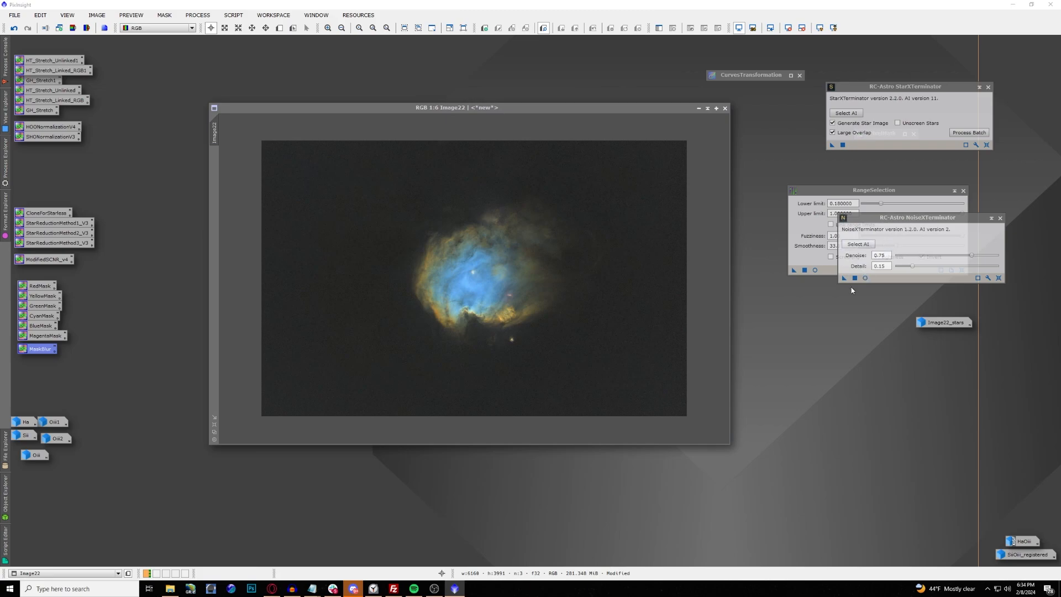
pyautogui.moveTo(844, 278); pyautogui.dragTo(458, 319)
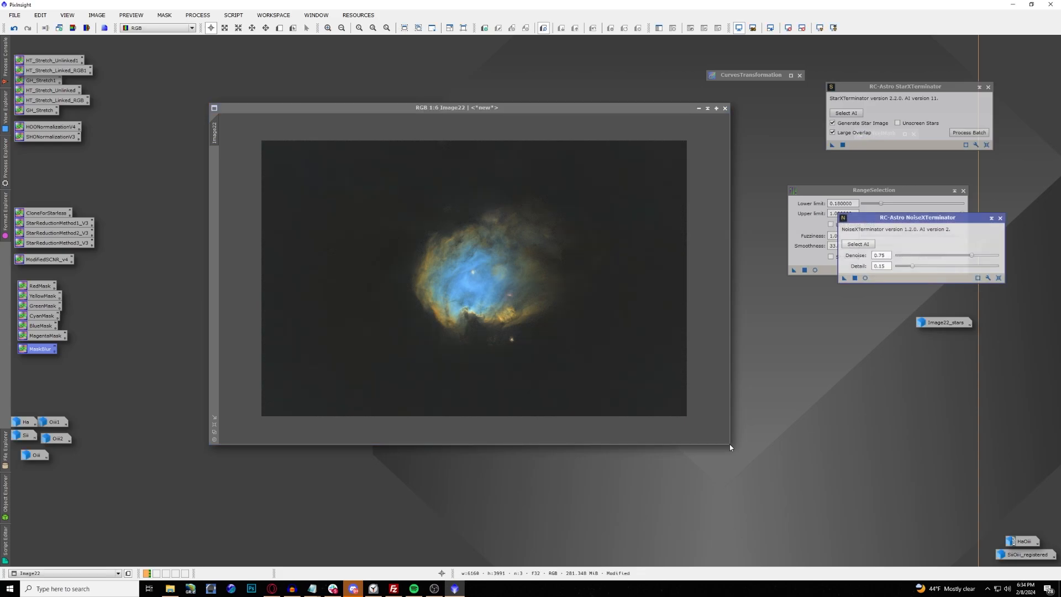
pyautogui.scroll(5, 460, 283)
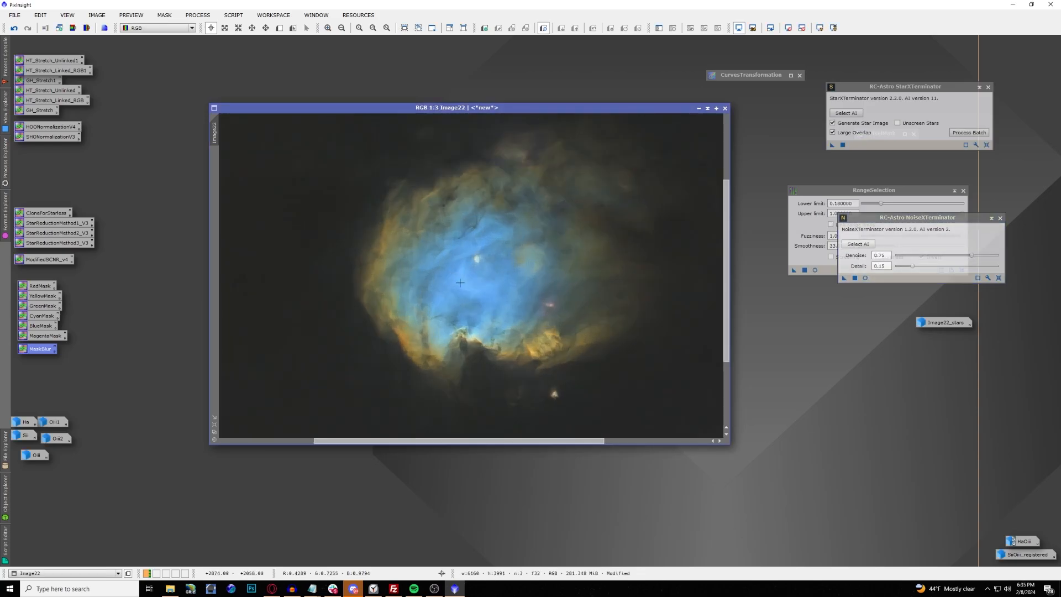
pyautogui.scroll(-1, 460, 283)
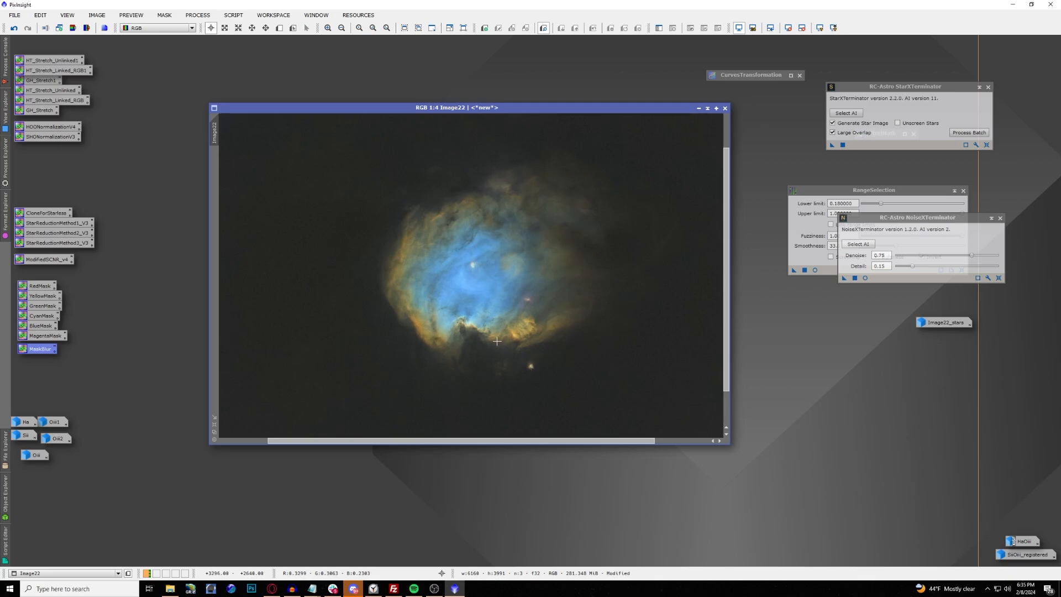
# Step: Run the DarkStructureEnhance script on Image22 with 8 layers to remove, a lowered amount and 1 iteration, and close the process console
pyautogui.click(234, 18)
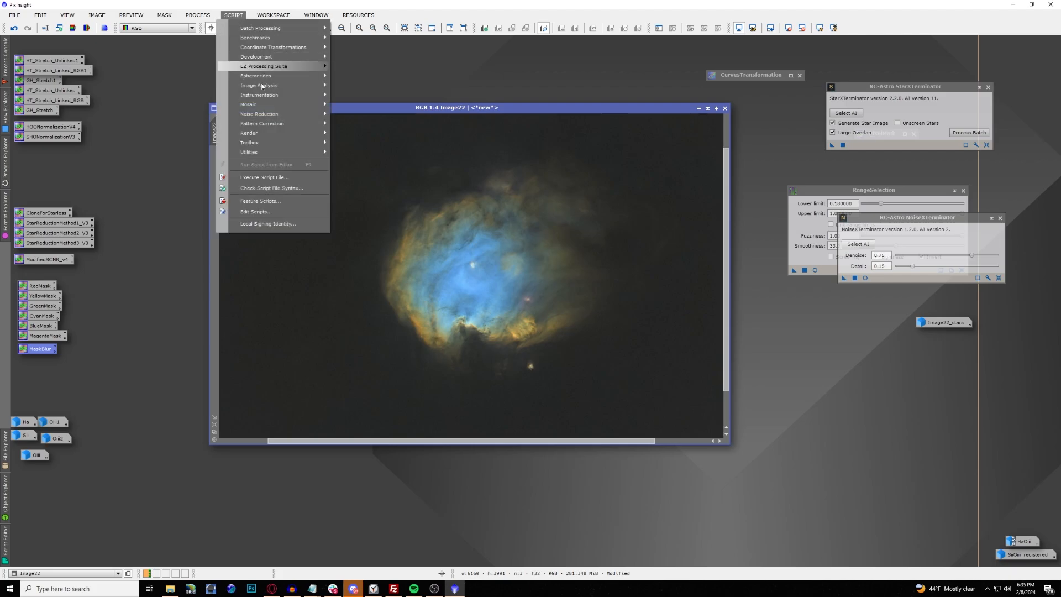
pyautogui.moveTo(267, 155)
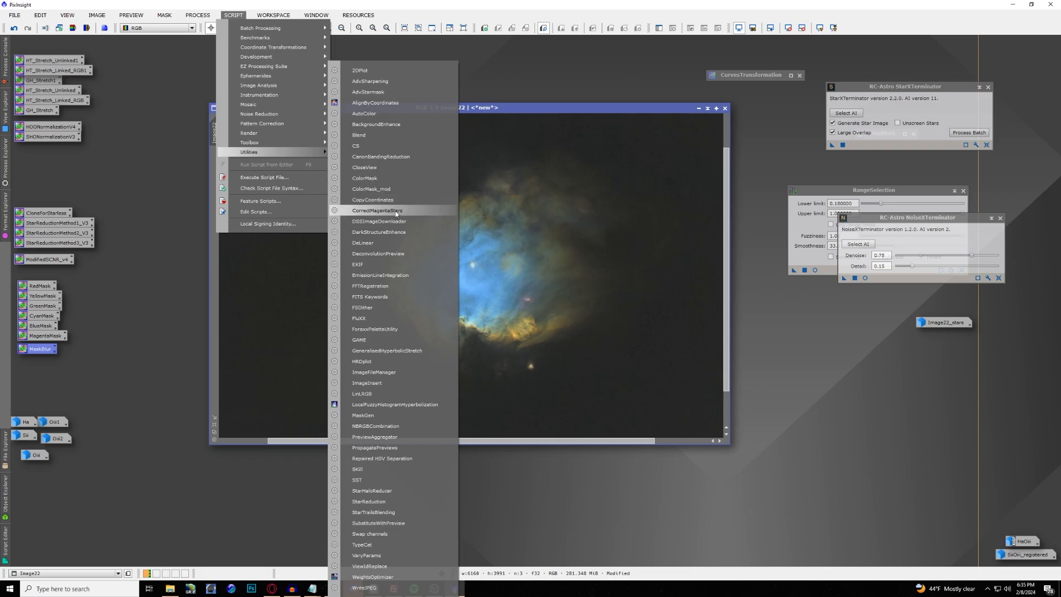
pyautogui.click(393, 229)
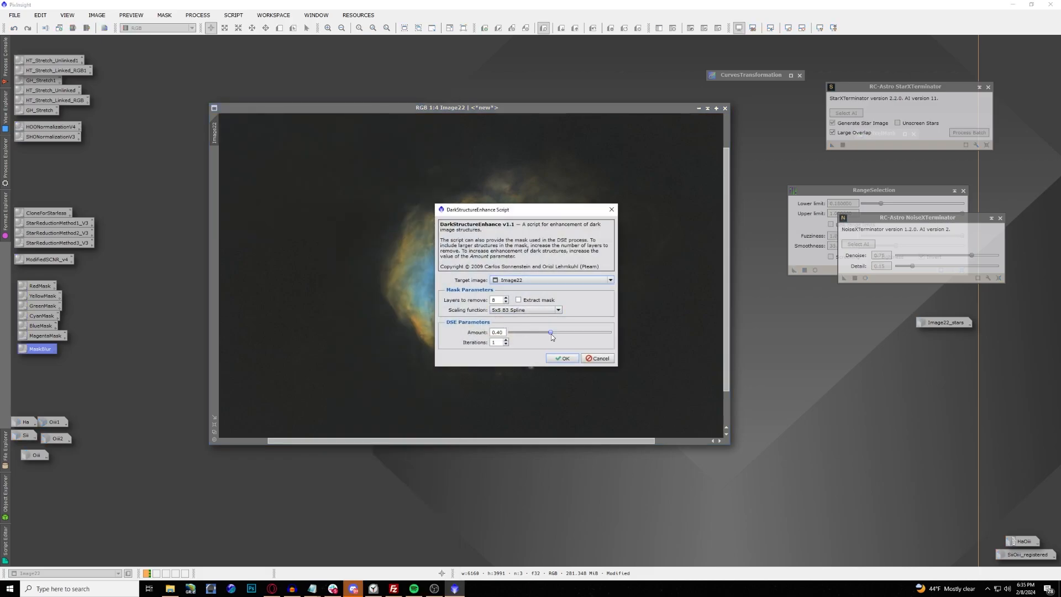
pyautogui.moveTo(550, 332); pyautogui.dragTo(535, 335)
pyautogui.press('Return')
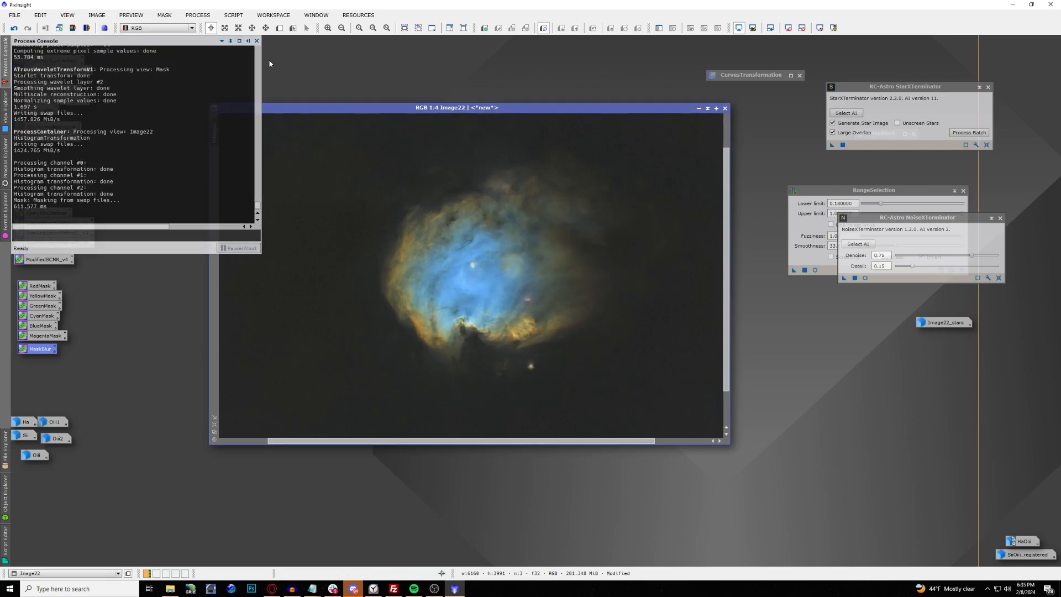
pyautogui.click(256, 40)
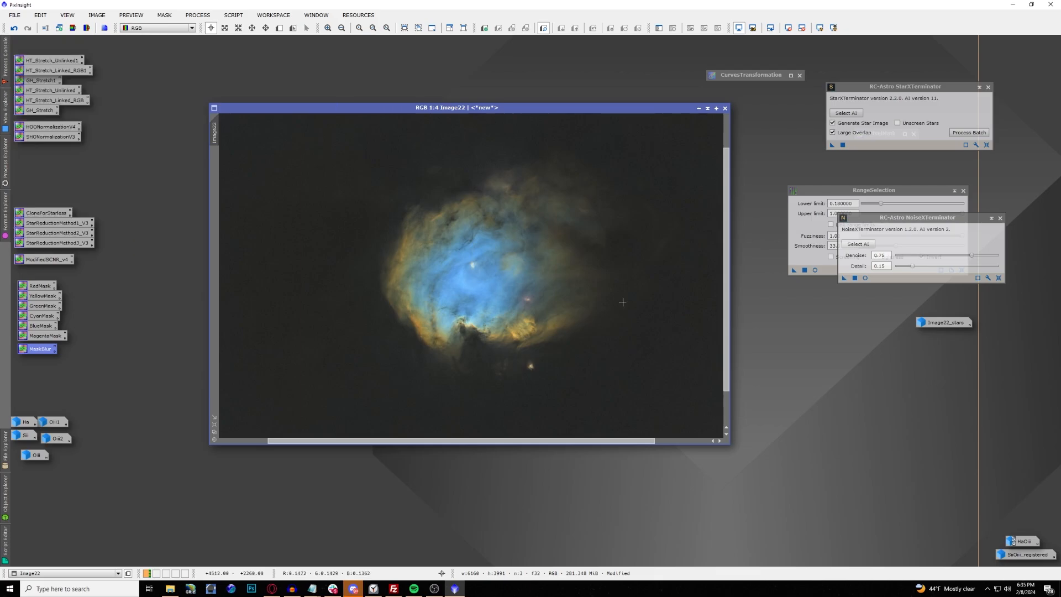
# Step: Sharpen the starless nebula with the AdvSharpening script, using layer 2 bias 0.40 and layer 3 bias 0.10, and inspect the detail
pyautogui.click(238, 19)
pyautogui.moveTo(261, 158)
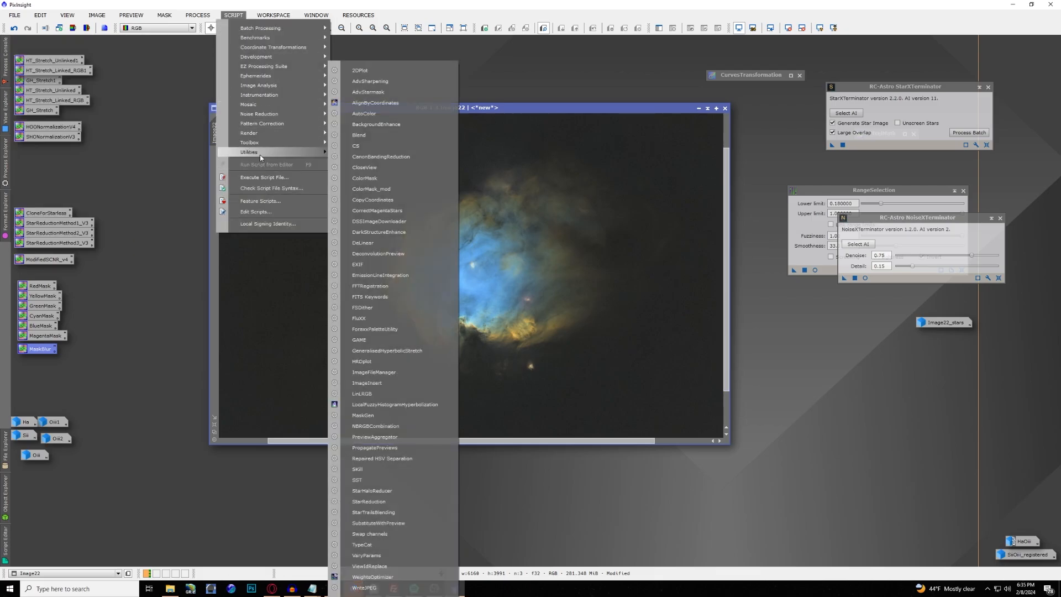
pyautogui.click(391, 84)
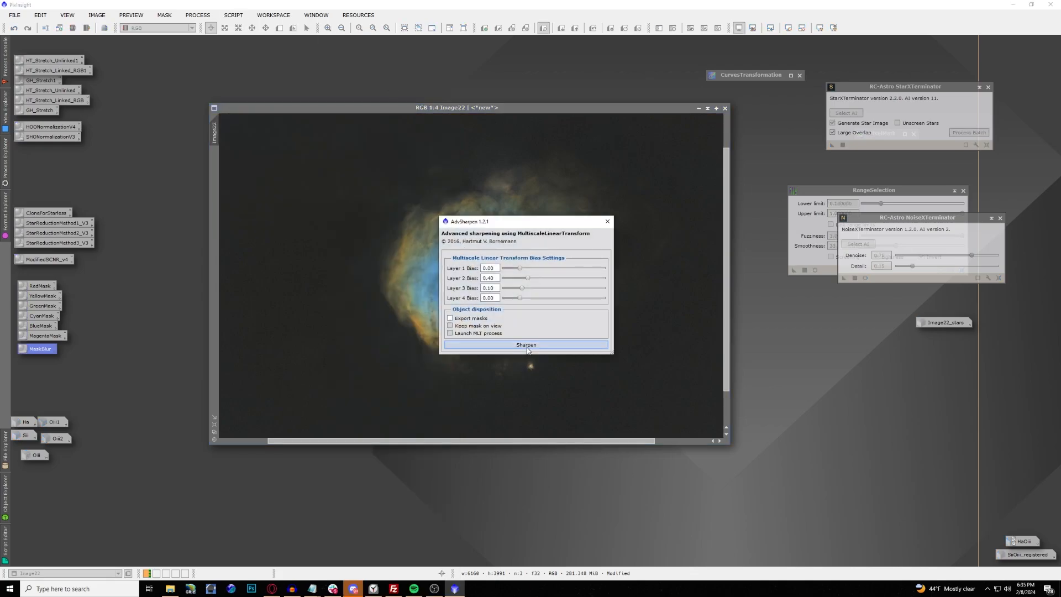
pyautogui.click(527, 346)
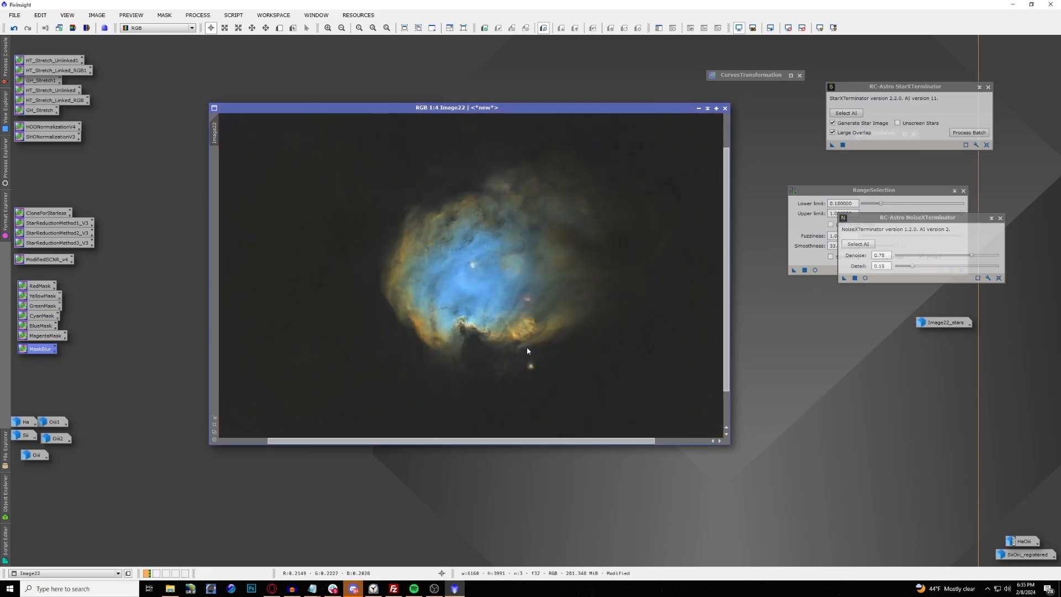
pyautogui.scroll(1, 472, 339)
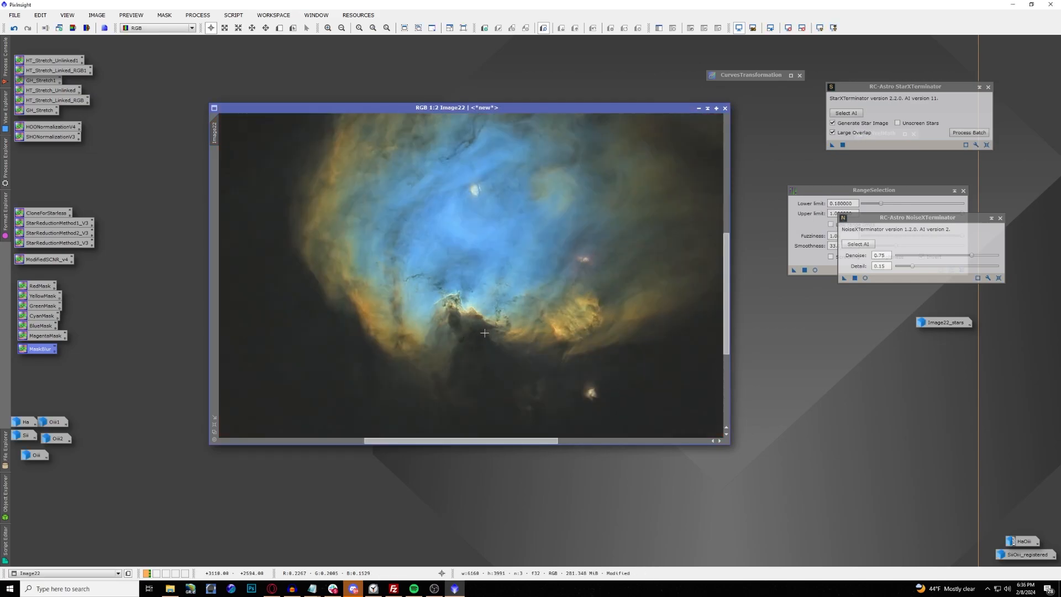
pyautogui.scroll(-3, 485, 333)
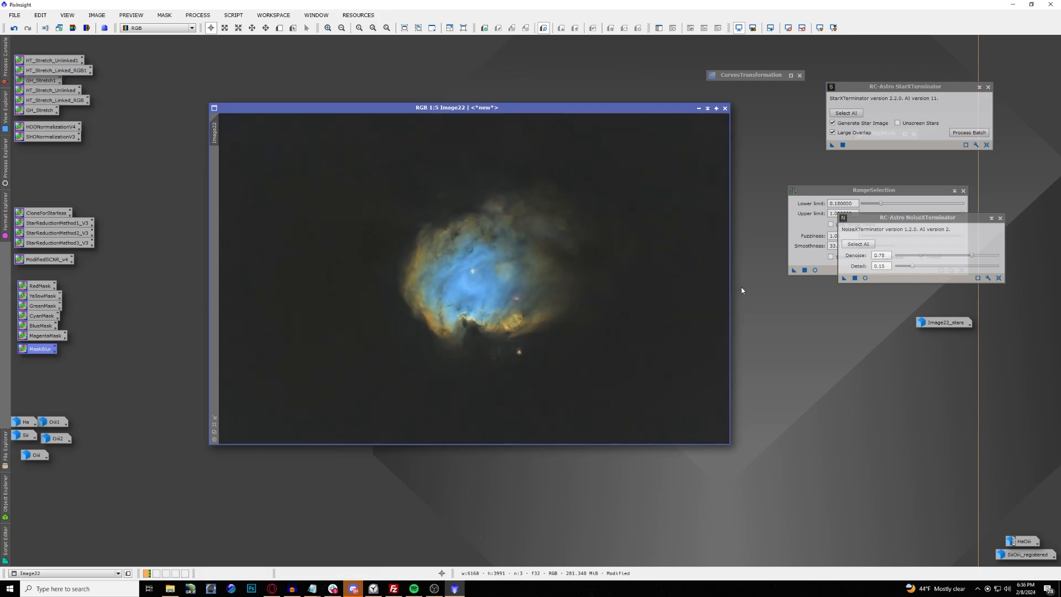
# Step: Rename the nebula image Image22 as starless
pyautogui.doubleClick(215, 134)
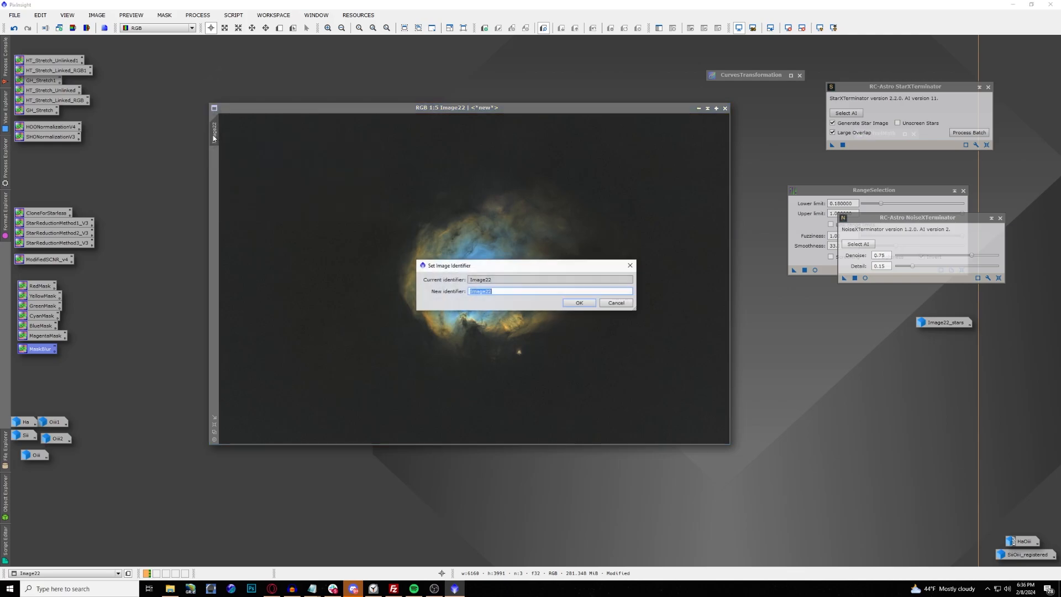
pyautogui.write('sx')
pyautogui.write('tar')
pyautogui.write('less')
pyautogui.press('Return')
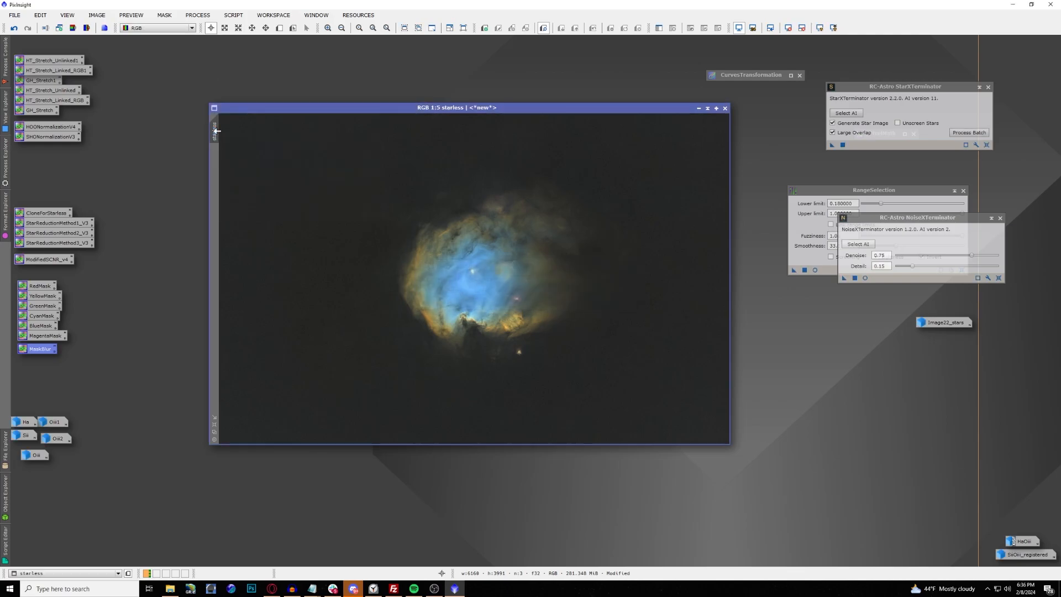
# Step: Restore Image22_stars and generate a star mask from it with StarMask, using noise threshold 0.1 and scale 5
pyautogui.doubleClick(953, 321)
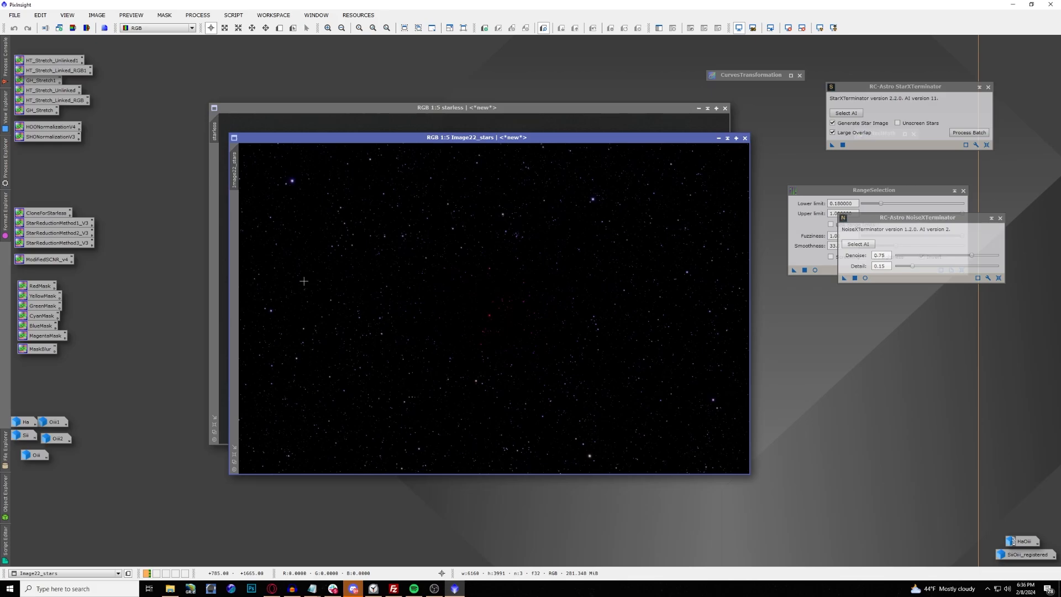
pyautogui.scroll(1, 404, 228)
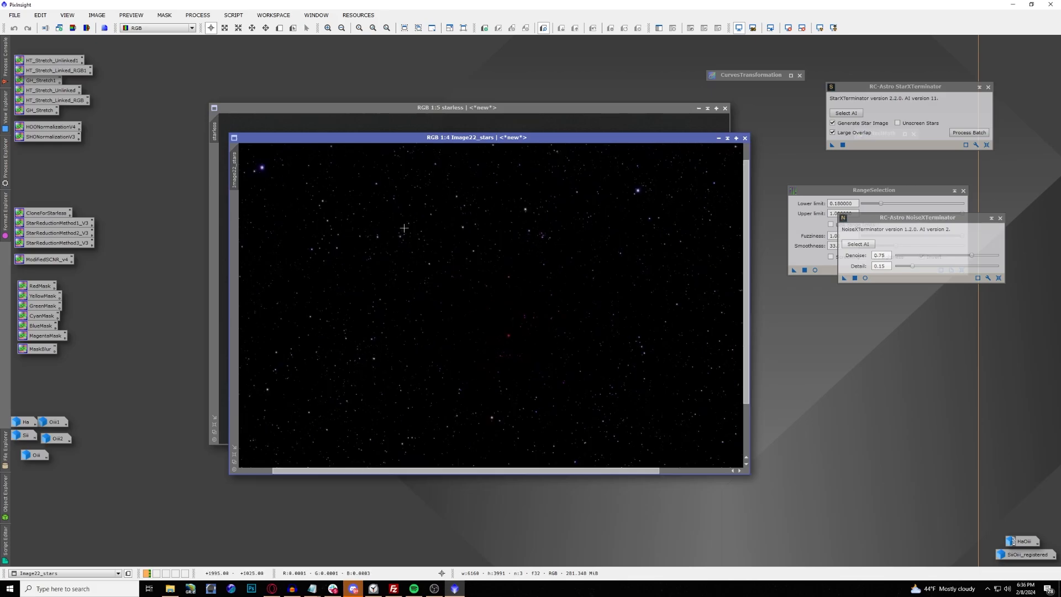
pyautogui.scroll(-2, 404, 228)
pyautogui.click(233, 14)
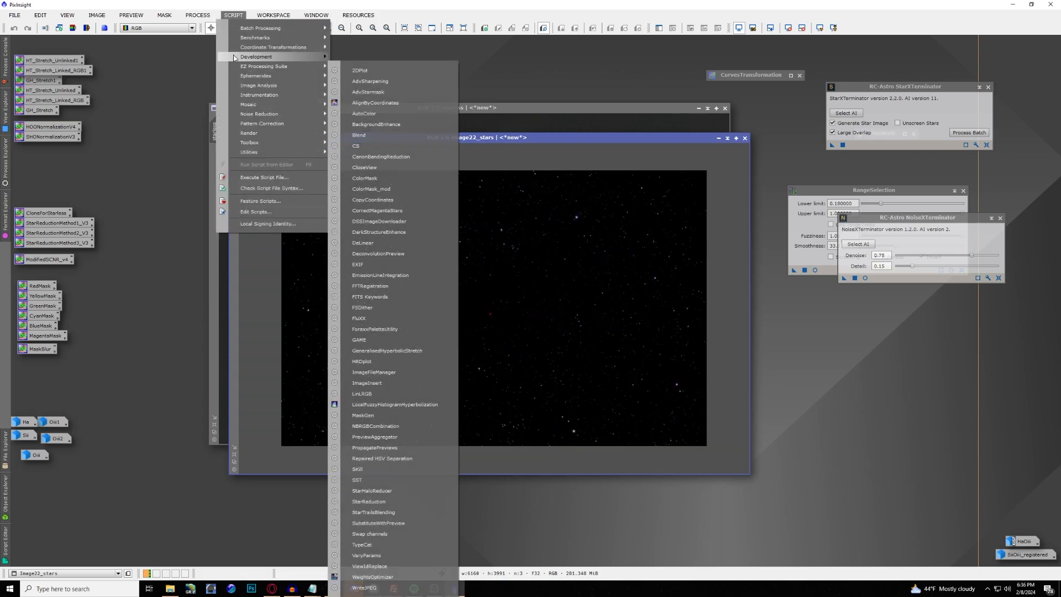
pyautogui.moveTo(199, 16)
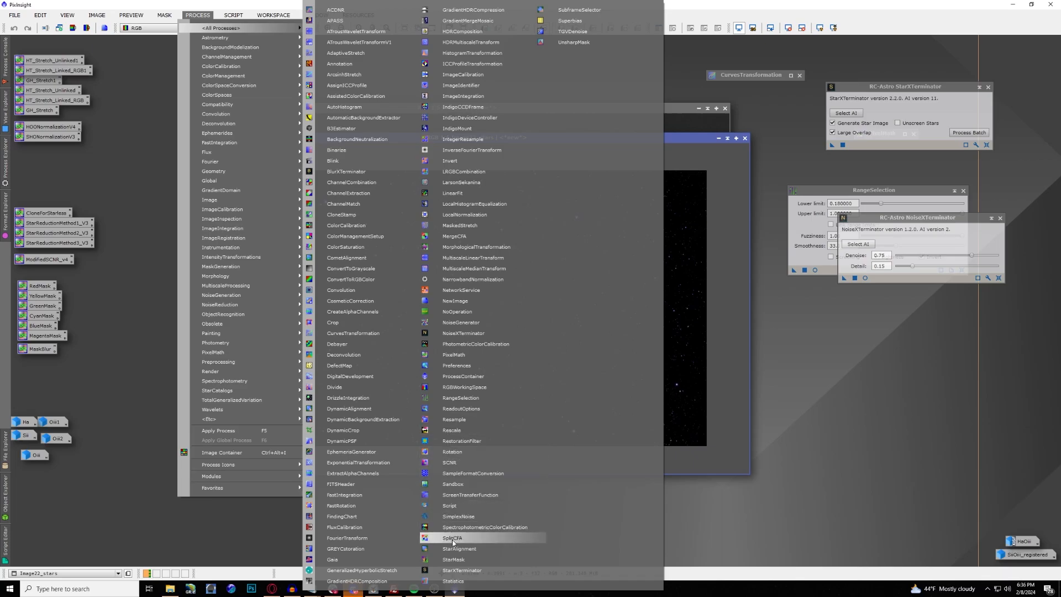
pyautogui.click(453, 560)
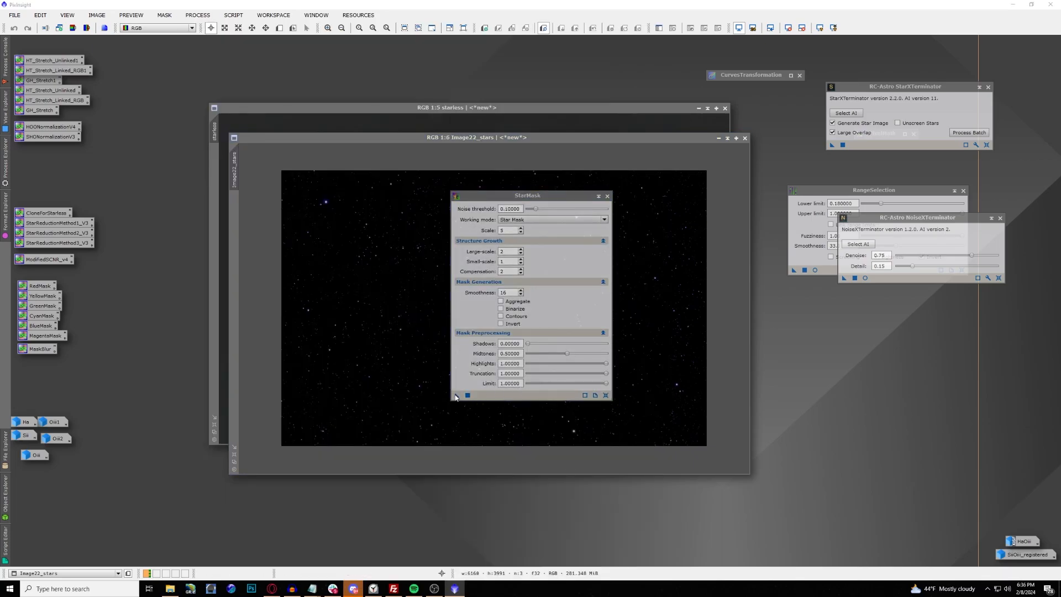
pyautogui.moveTo(456, 396); pyautogui.dragTo(417, 351)
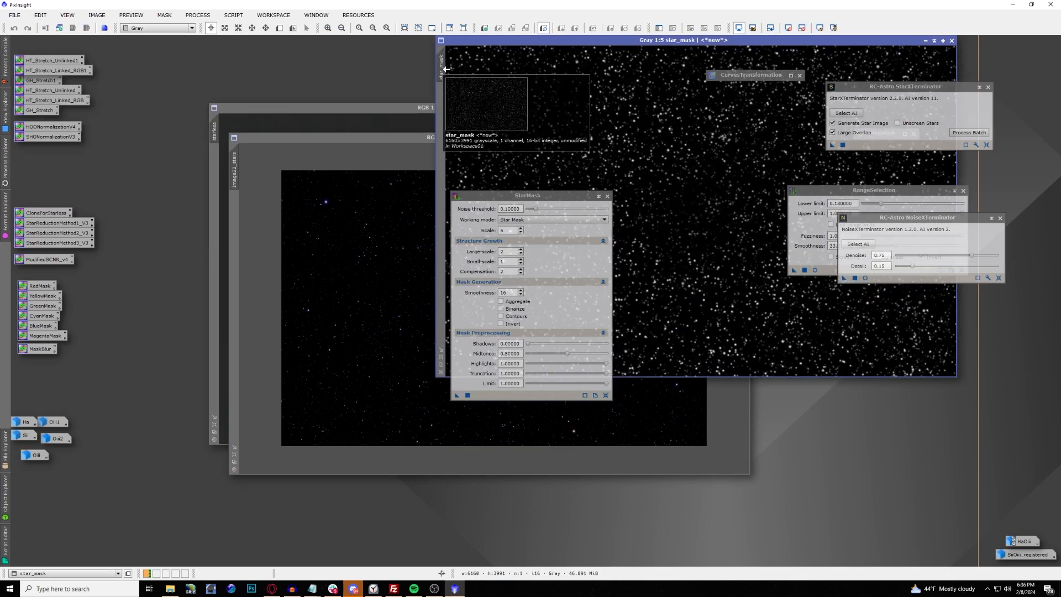
# Step: Apply star_mask to Image22_stars, hide the mask overlay and close StarMask
pyautogui.moveTo(445, 69); pyautogui.dragTo(235, 217)
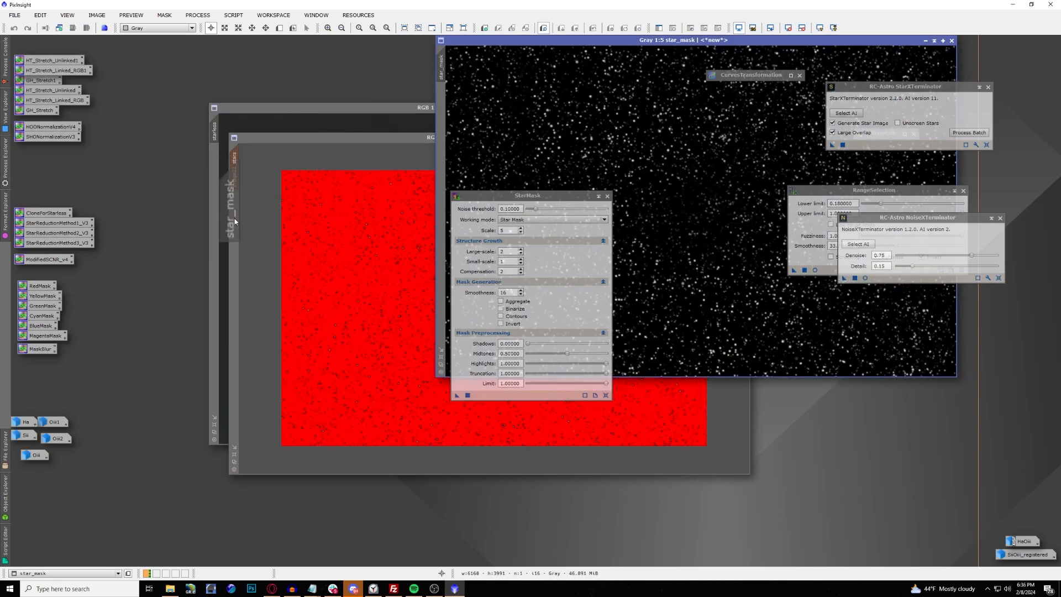
pyautogui.click(289, 138)
pyautogui.click(718, 28)
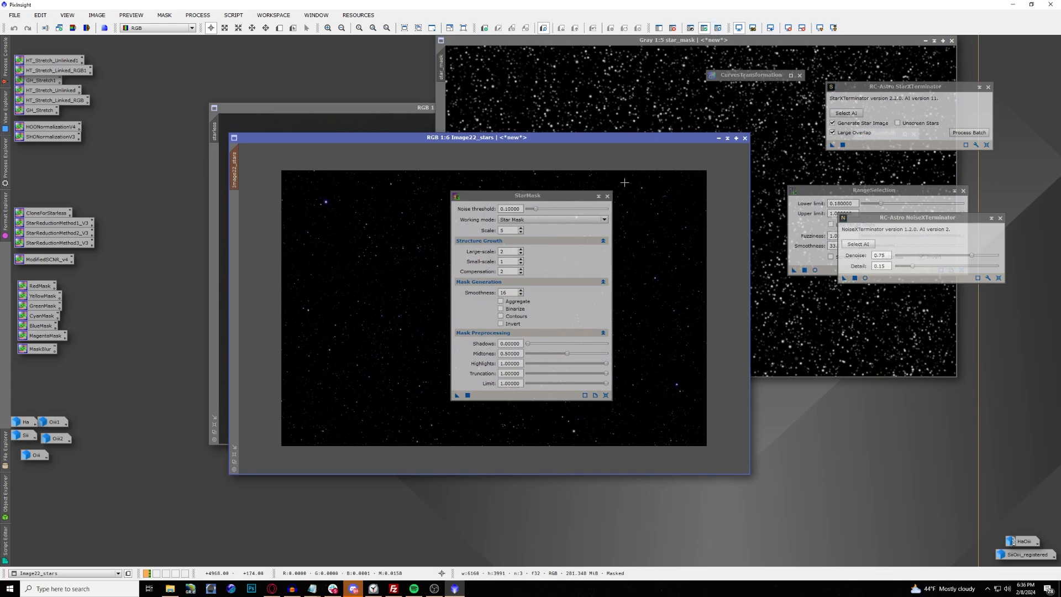
pyautogui.click(607, 196)
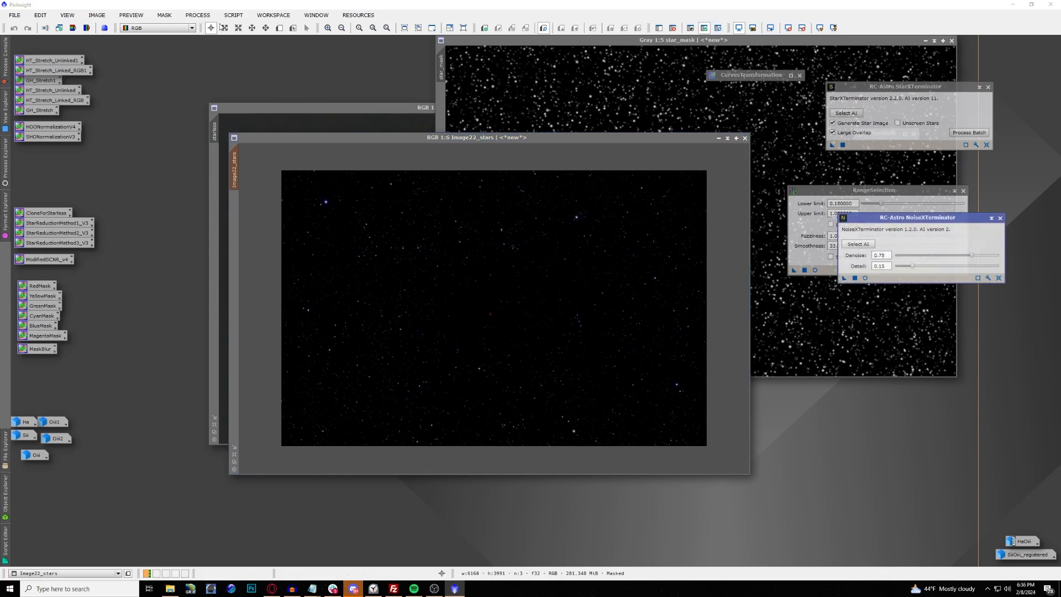
# Step: Run the CorrectMagentaStars script on Image22_stars with star_mask, amount 0.80 and Preserve lightness enabled, and close it
pyautogui.click(233, 14)
pyautogui.moveTo(242, 153)
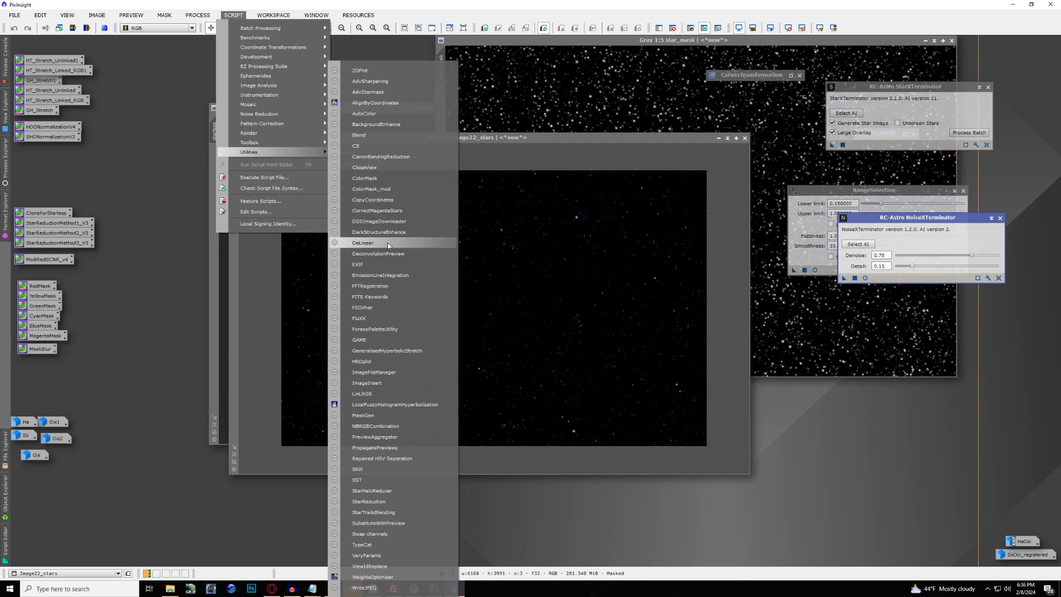
pyautogui.click(394, 211)
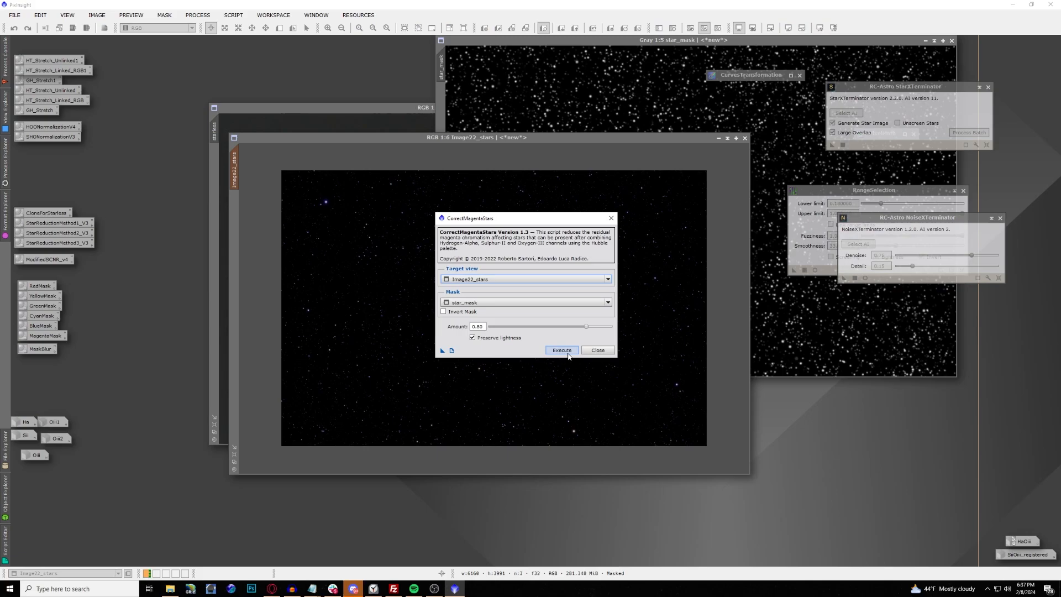
pyautogui.click(561, 350)
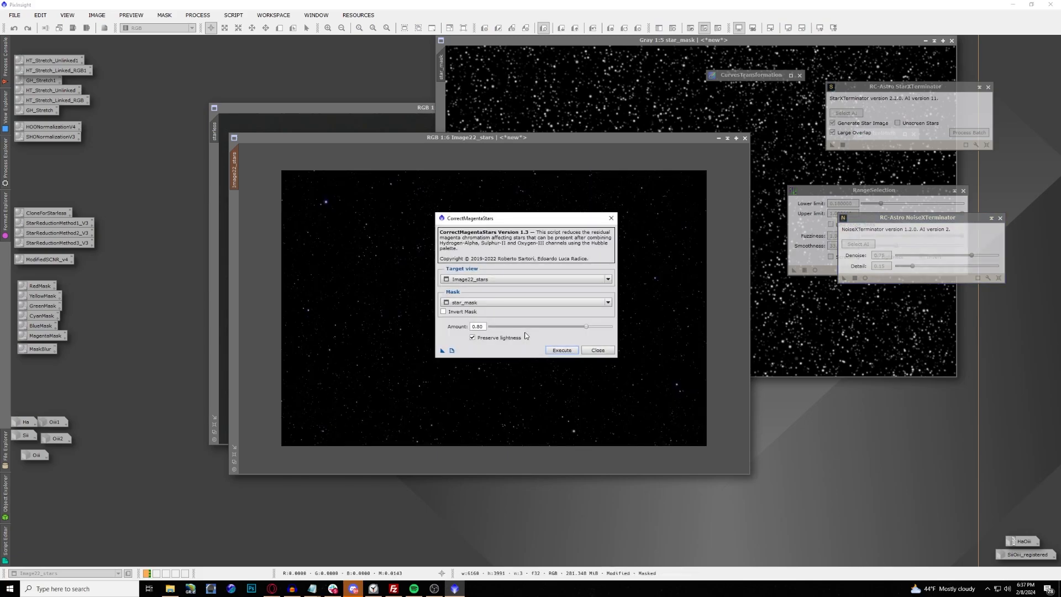
pyautogui.click(598, 350)
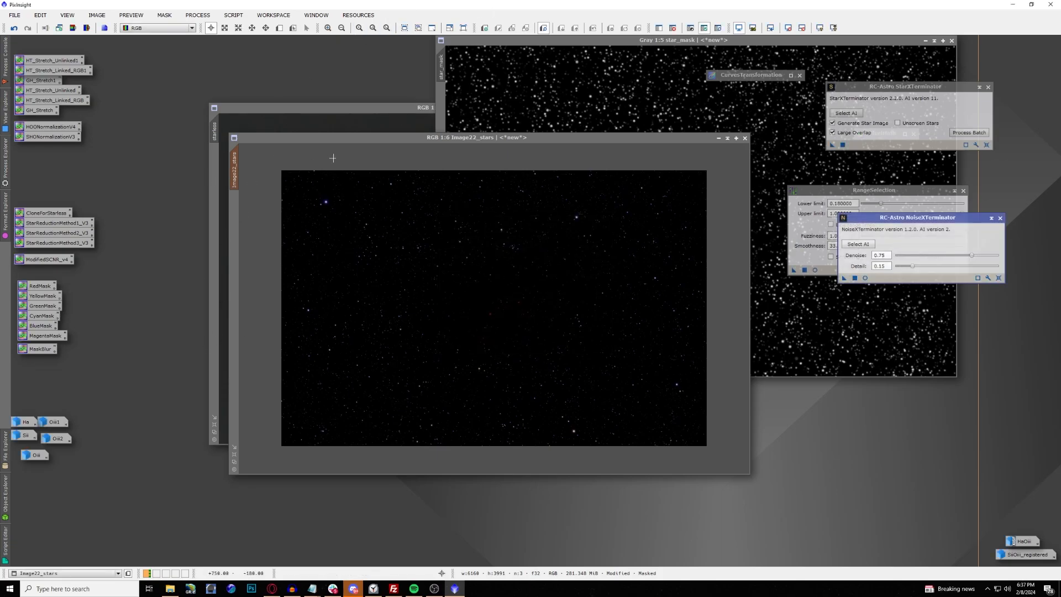
# Step: Close star_mask, then correct Image22_stars by inverting it, applying ModifiedSCNR_v4 and inverting it back
pyautogui.click(951, 40)
pyautogui.click(546, 315)
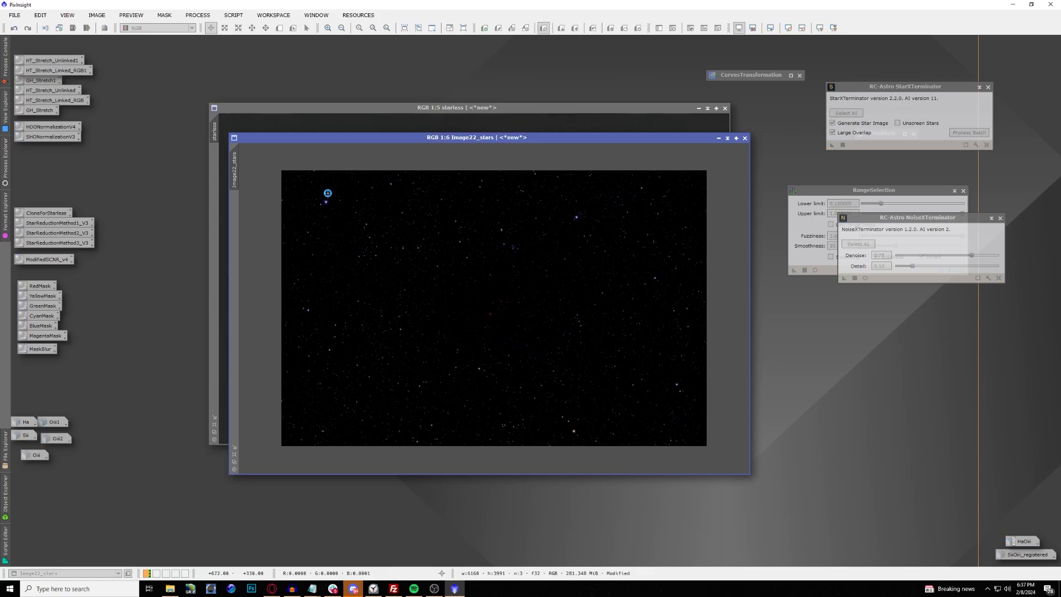
pyautogui.hotkey('ctrl', 'i')
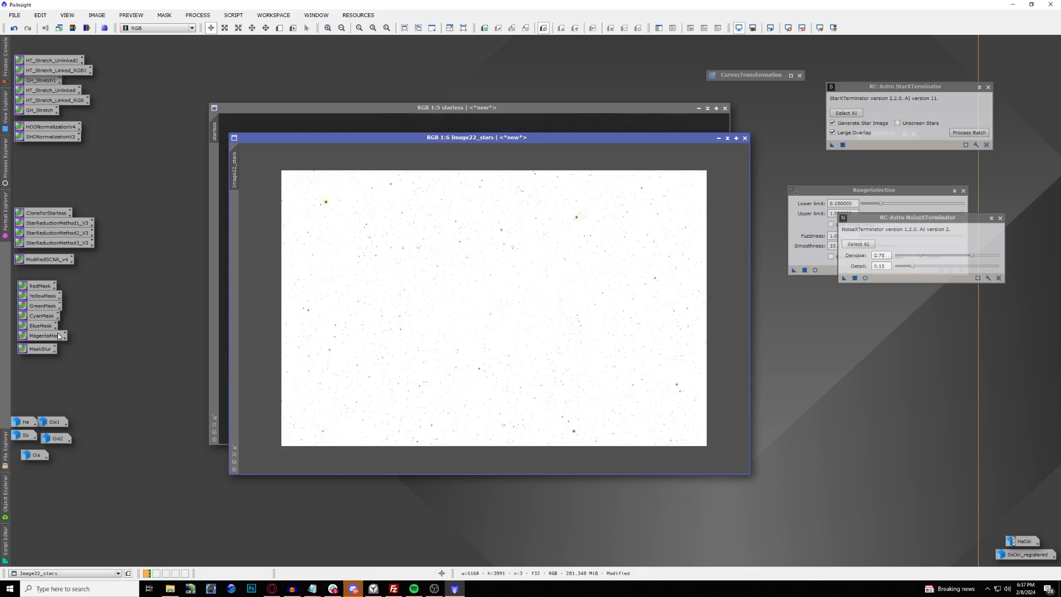
pyautogui.moveTo(47, 259); pyautogui.dragTo(491, 251)
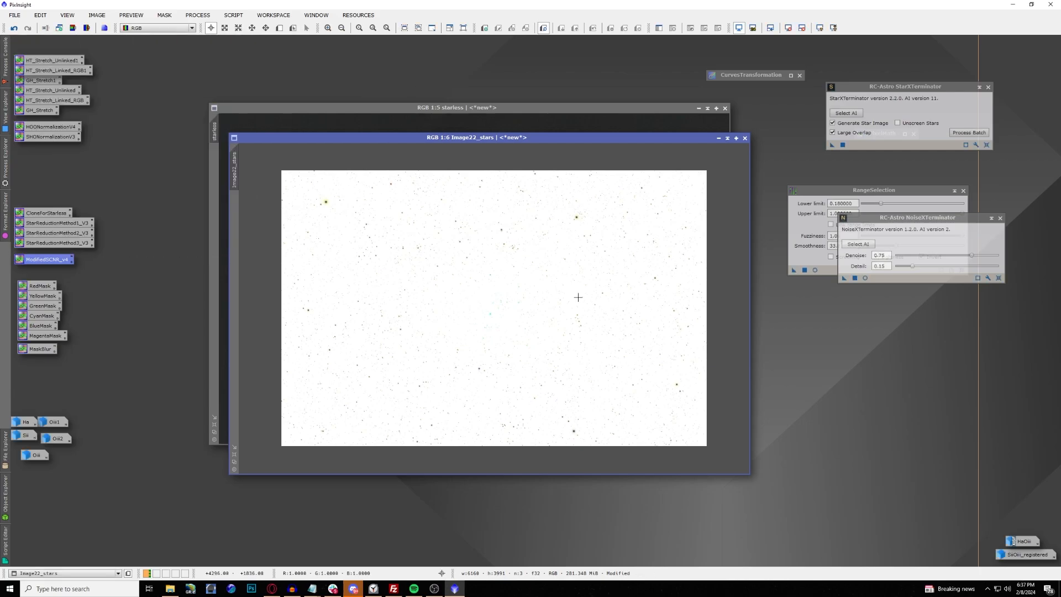
pyautogui.hotkey('ctrl', 'i')
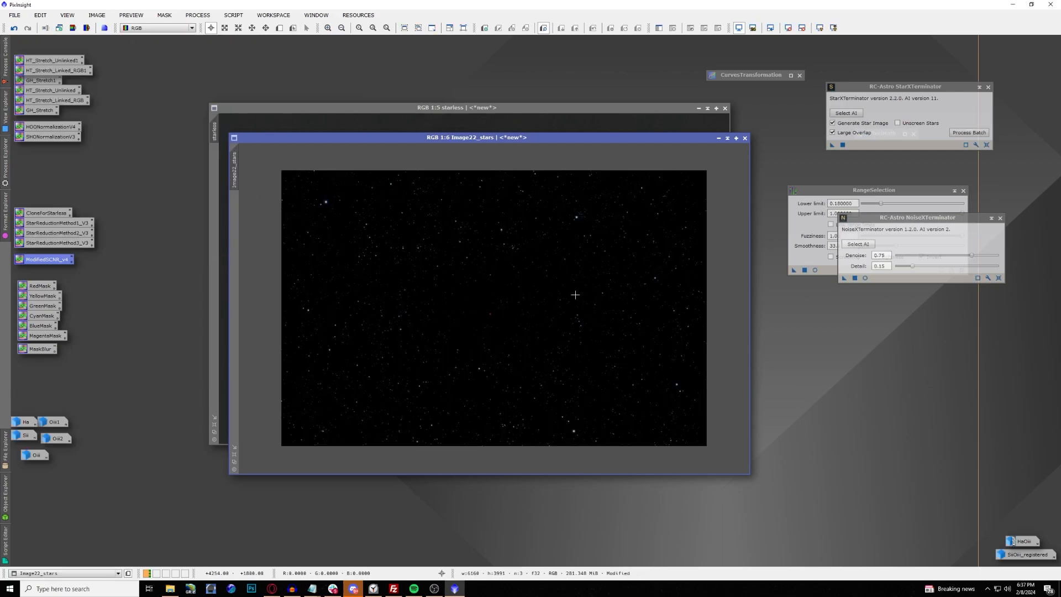
pyautogui.scroll(3, 474, 234)
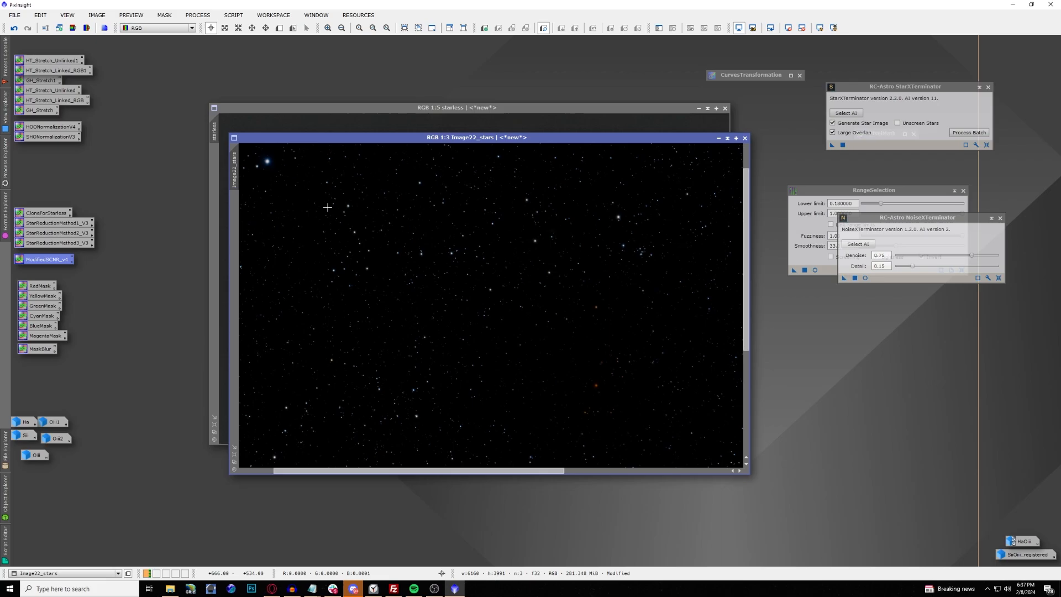
pyautogui.scroll(-3, 328, 207)
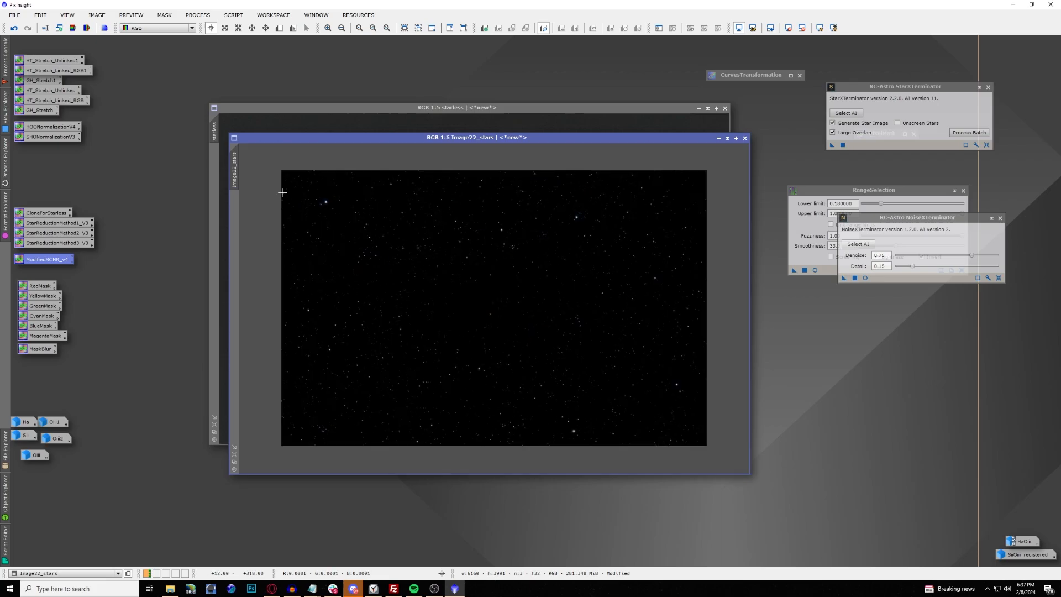
# Step: Rename the star image Image22_stars as stars
pyautogui.doubleClick(236, 171)
pyautogui.write('stars')
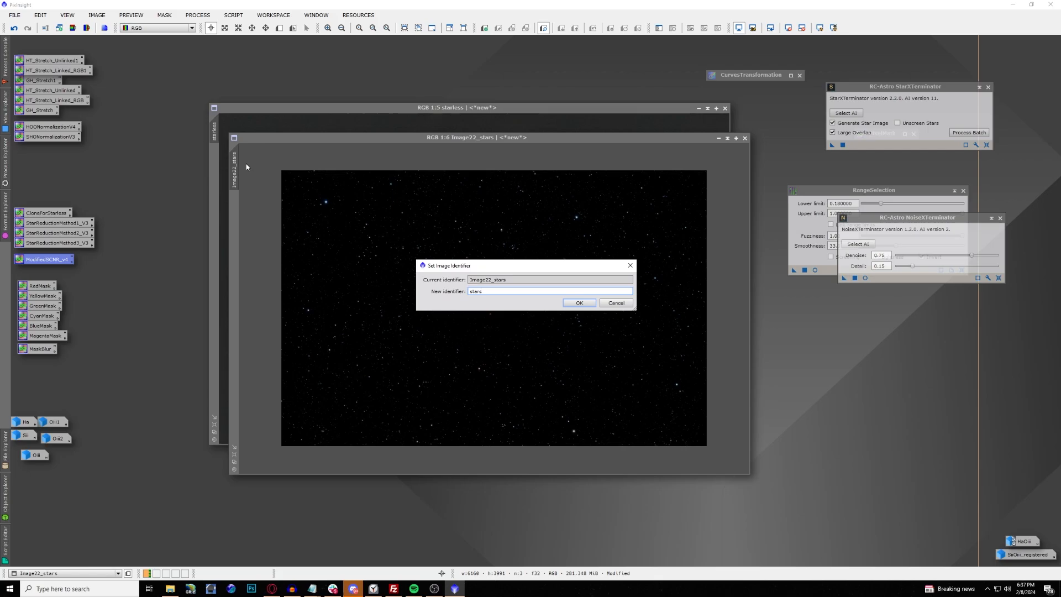
pyautogui.press('Return')
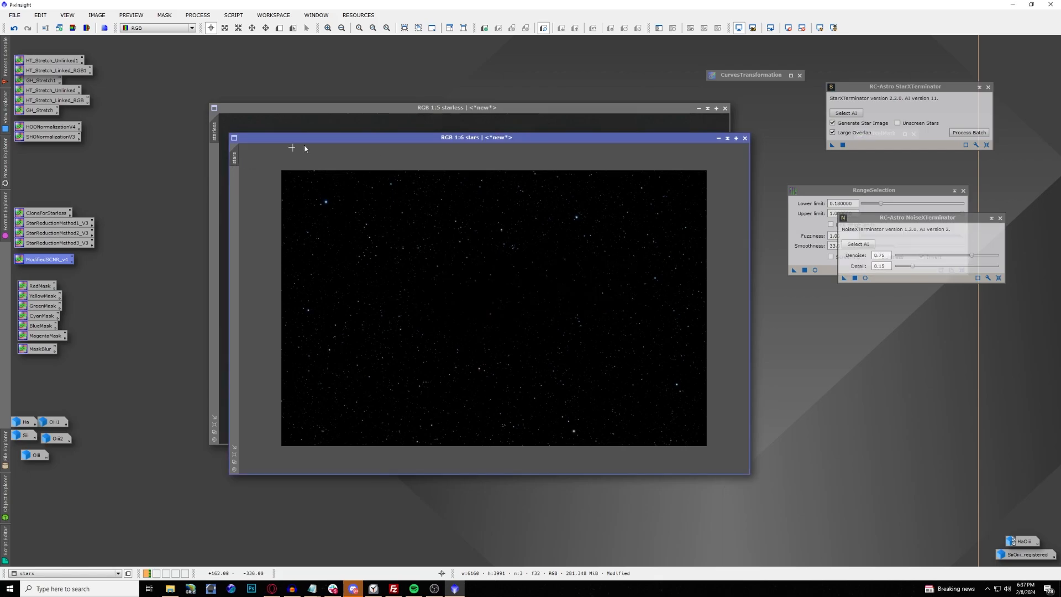
# Step: Open PixelMath, reset it to defaults and enter the RGB/K expression starless + stars
pyautogui.click(619, 111)
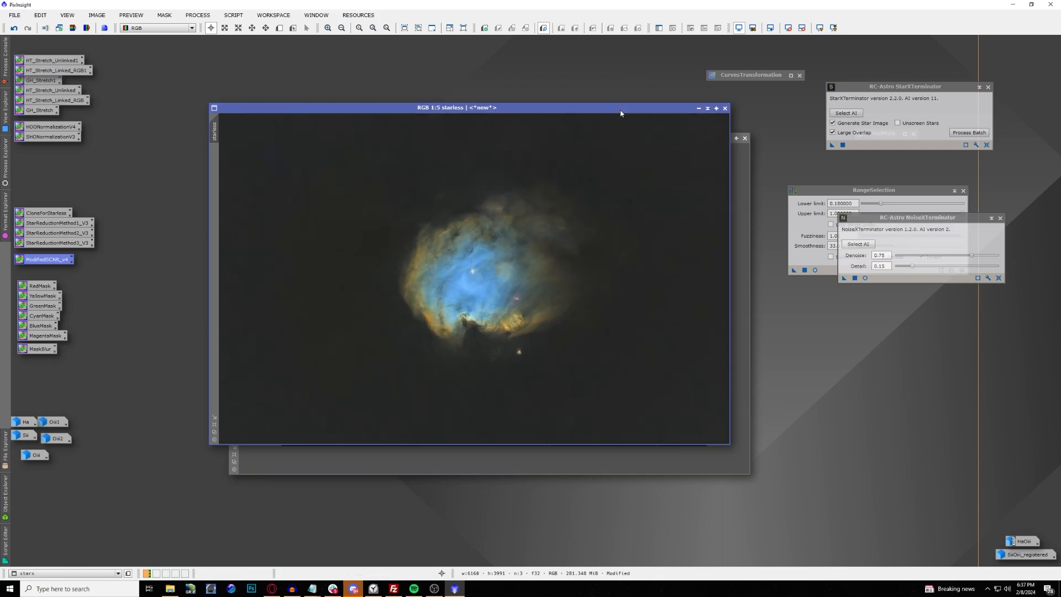
pyautogui.click(197, 15)
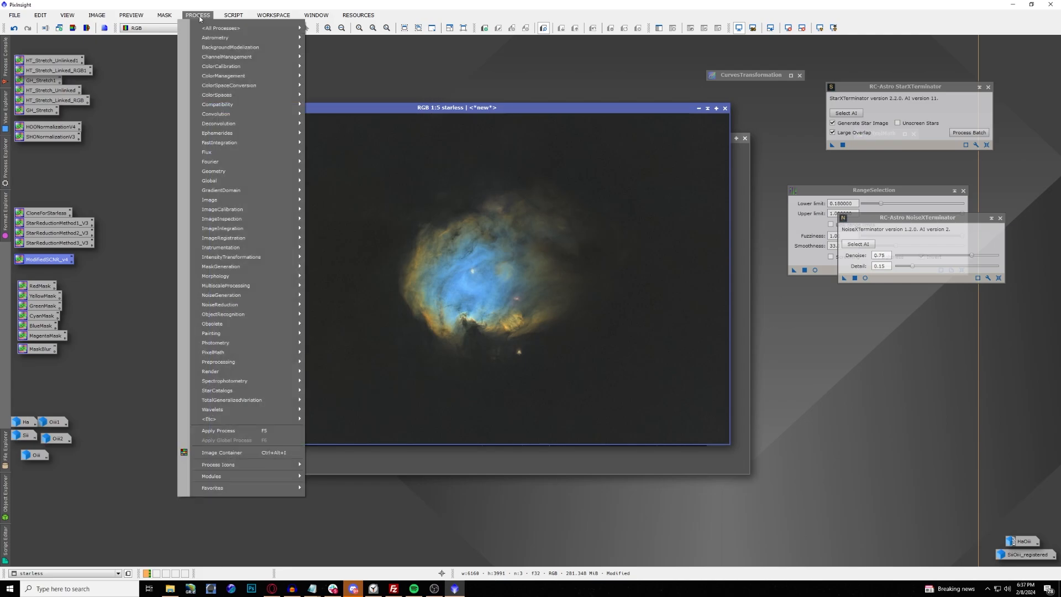
pyautogui.moveTo(221, 27)
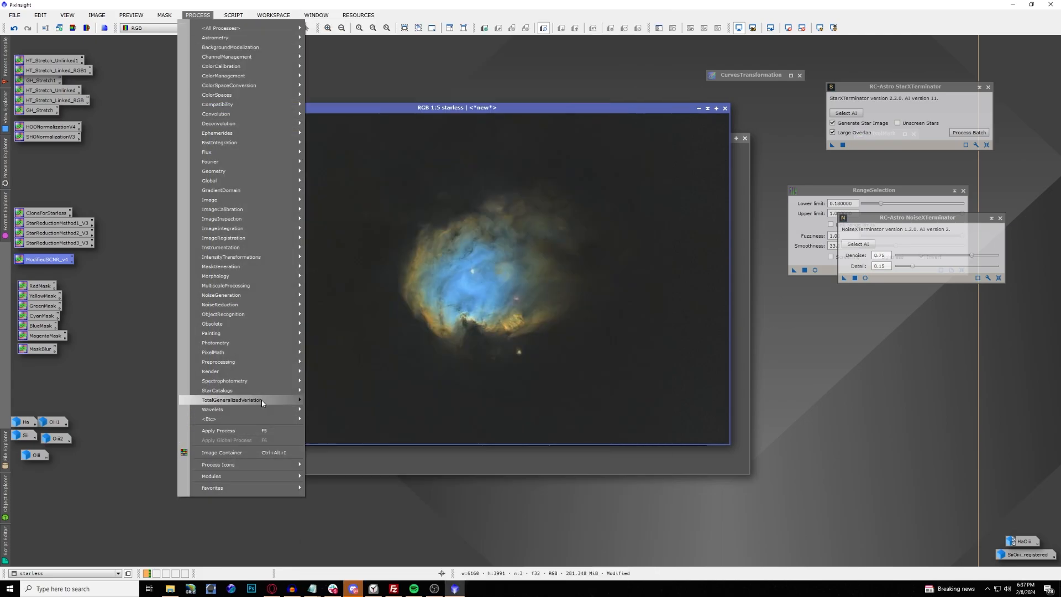
pyautogui.moveTo(266, 352)
pyautogui.click(334, 352)
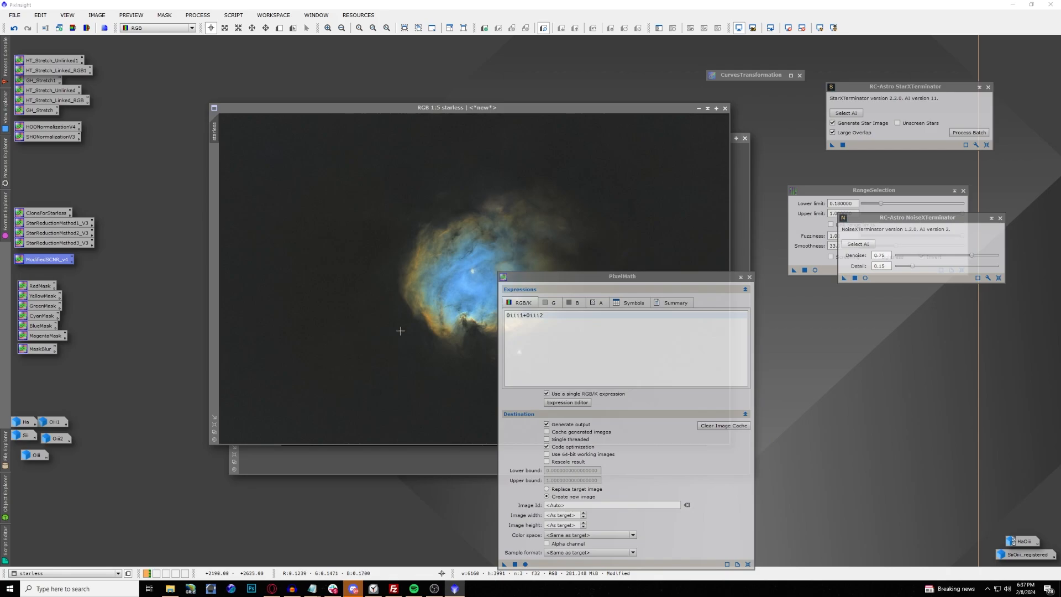
pyautogui.click(747, 564)
pyautogui.moveTo(645, 278); pyautogui.dragTo(620, 219)
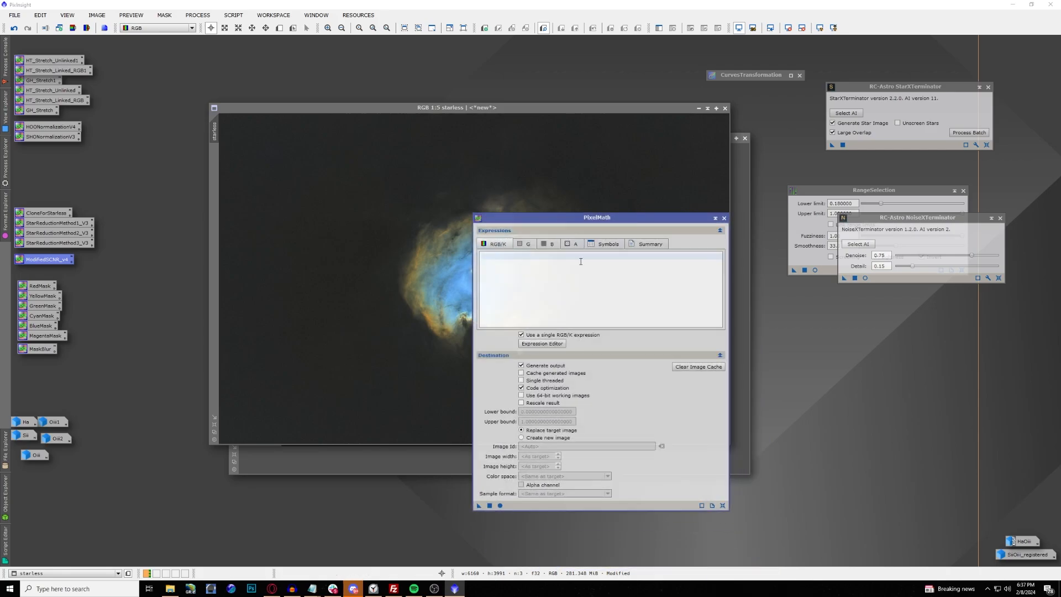
pyautogui.click(557, 261)
pyautogui.write('starless + stars')
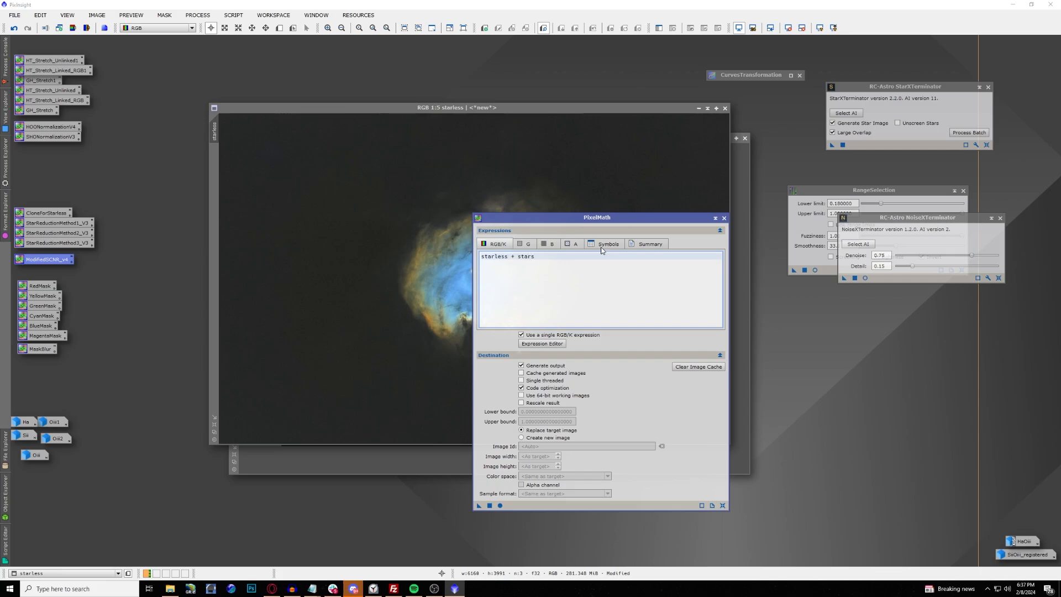
# Step: Run PixelMath with Create new image as output, close it and place the combined image over the starless window
pyautogui.click(522, 437)
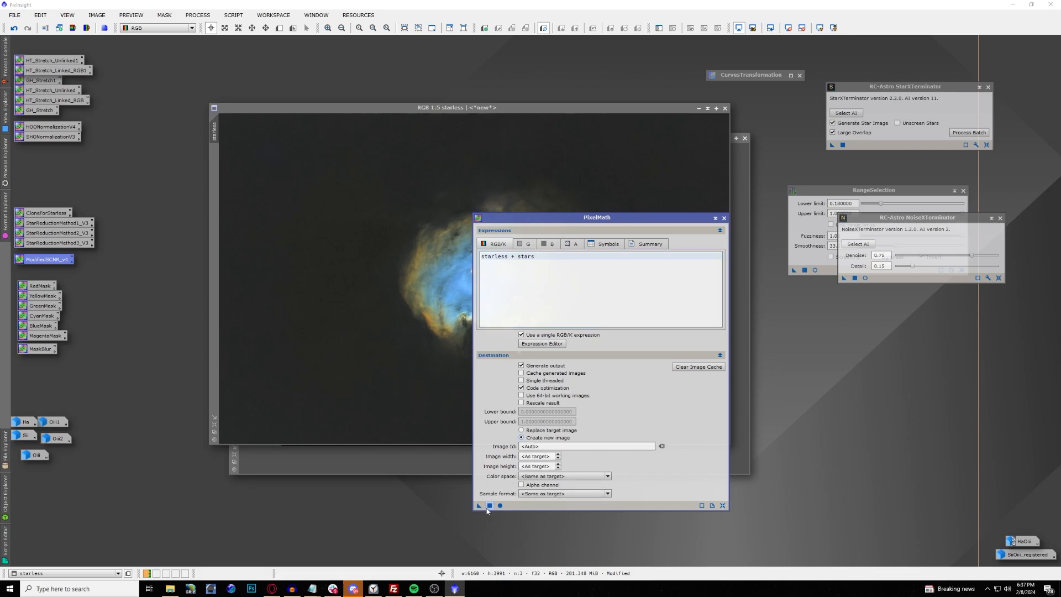
pyautogui.click(489, 505)
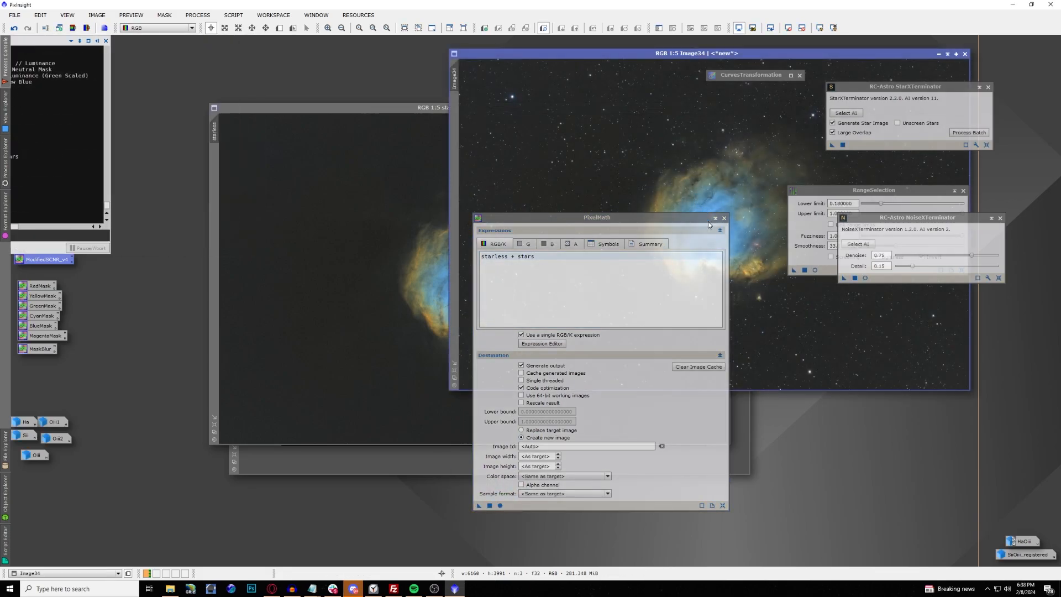
pyautogui.click(724, 218)
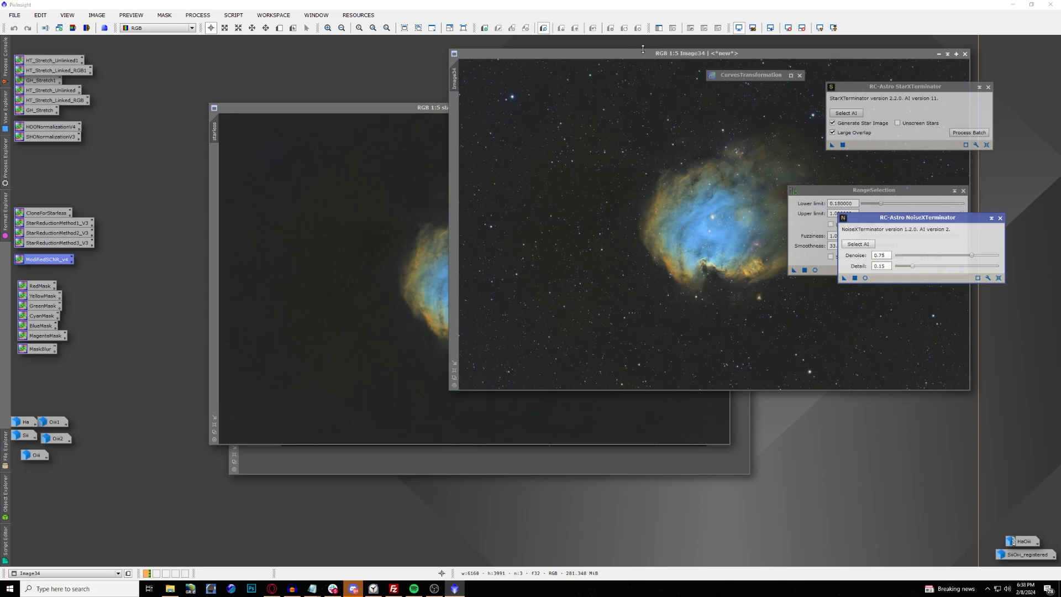
pyautogui.moveTo(643, 50); pyautogui.dragTo(403, 102)
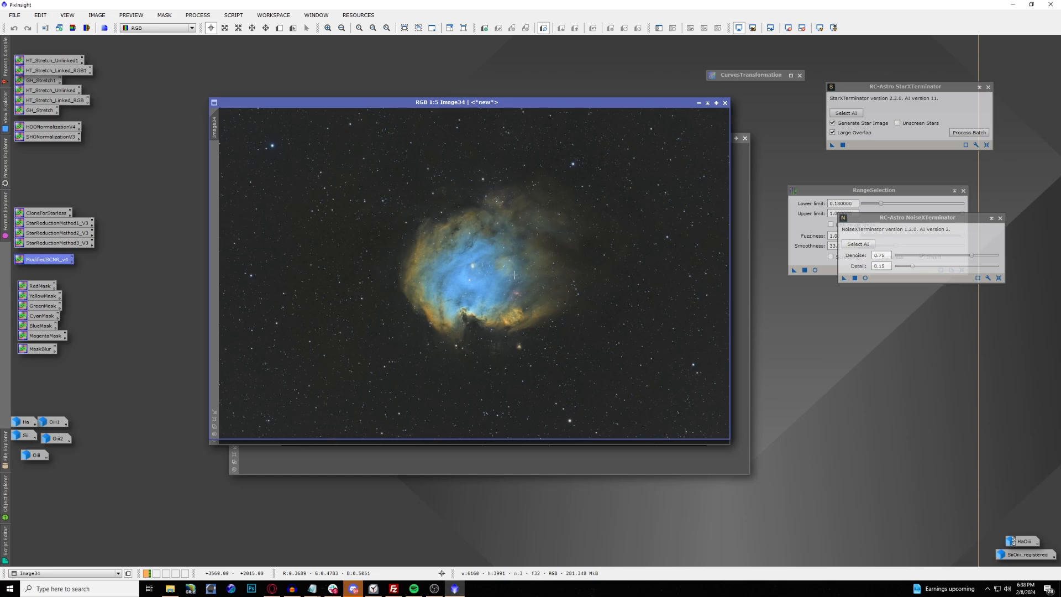
pyautogui.scroll(2, 514, 275)
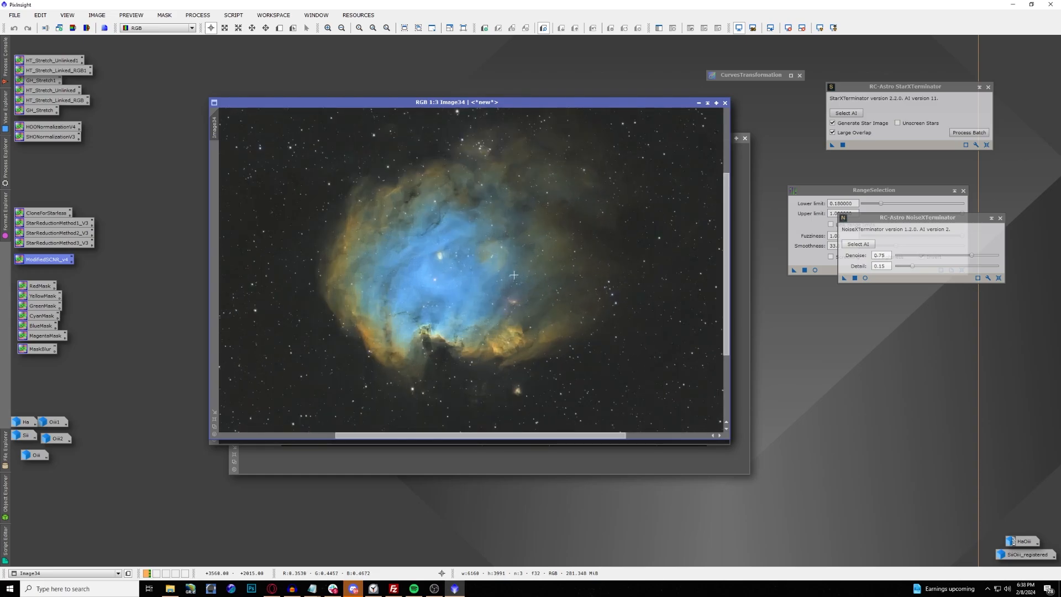
pyautogui.scroll(-2, 514, 275)
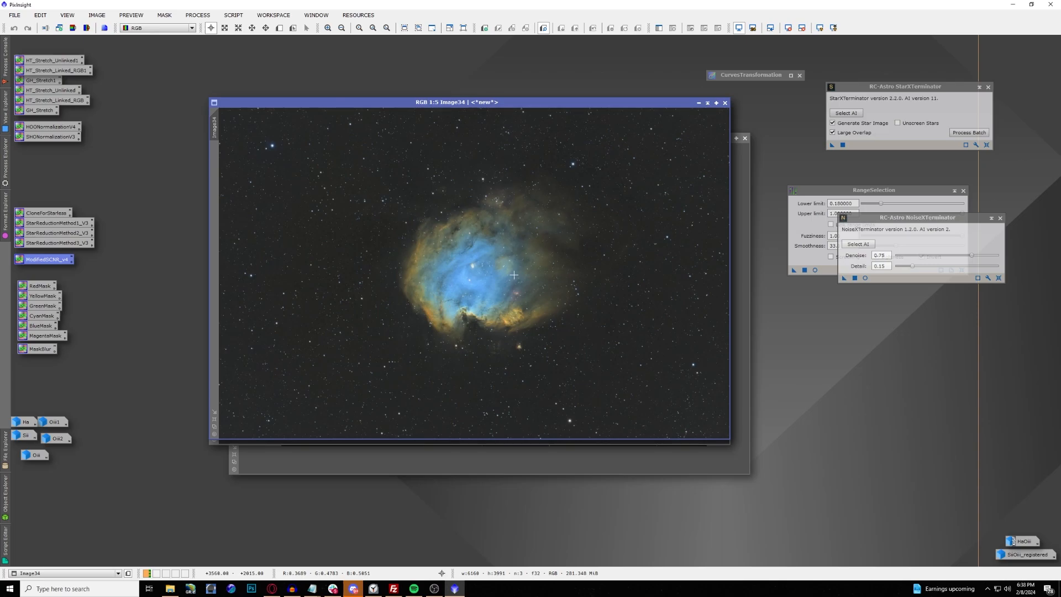